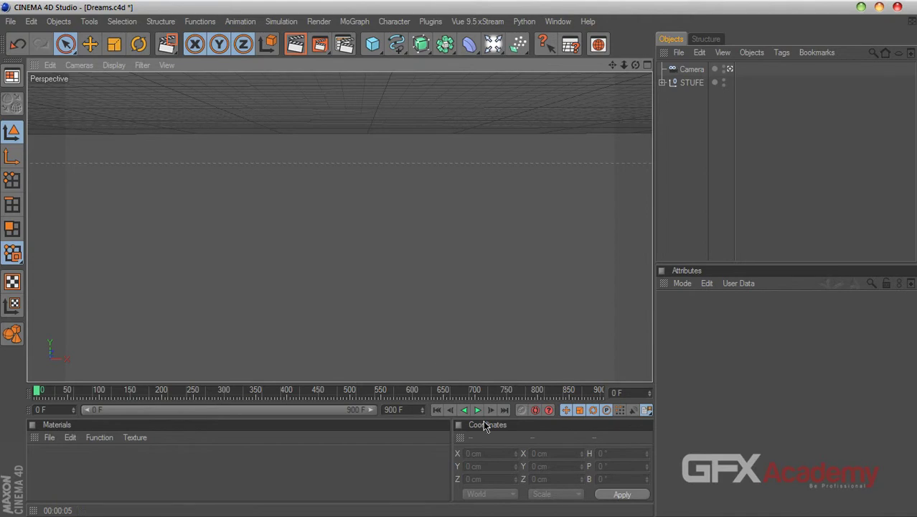
- Play the letter animation and stop it at about frame 92
click(478, 410)
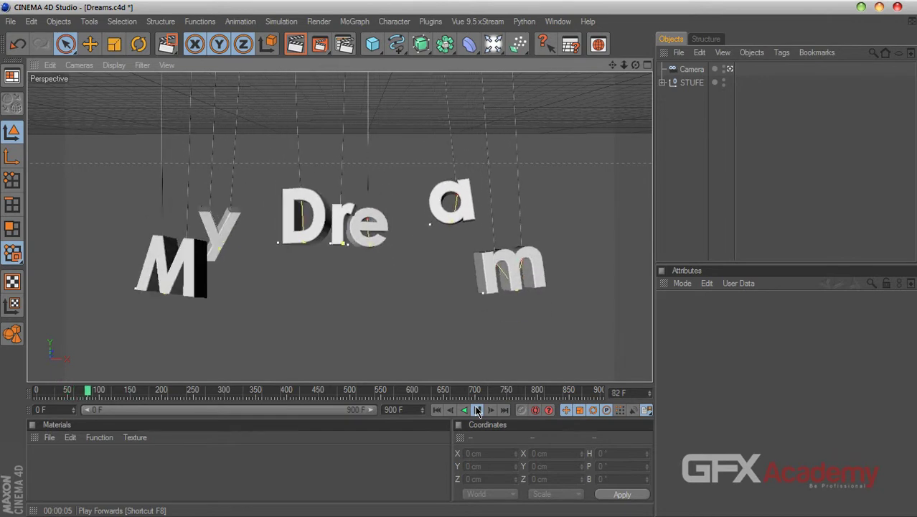
click(477, 410)
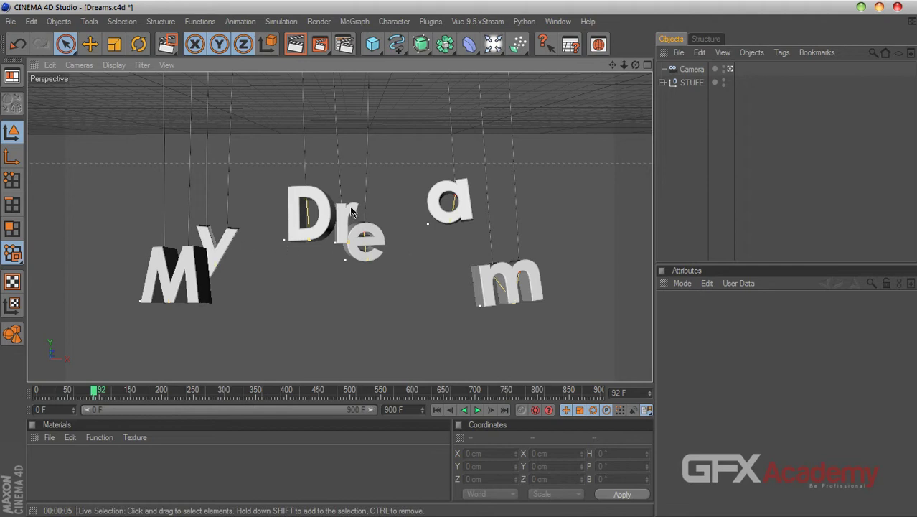
- Create a new material, name it M and open its Color channel in the Material Editor
double_click(42, 463)
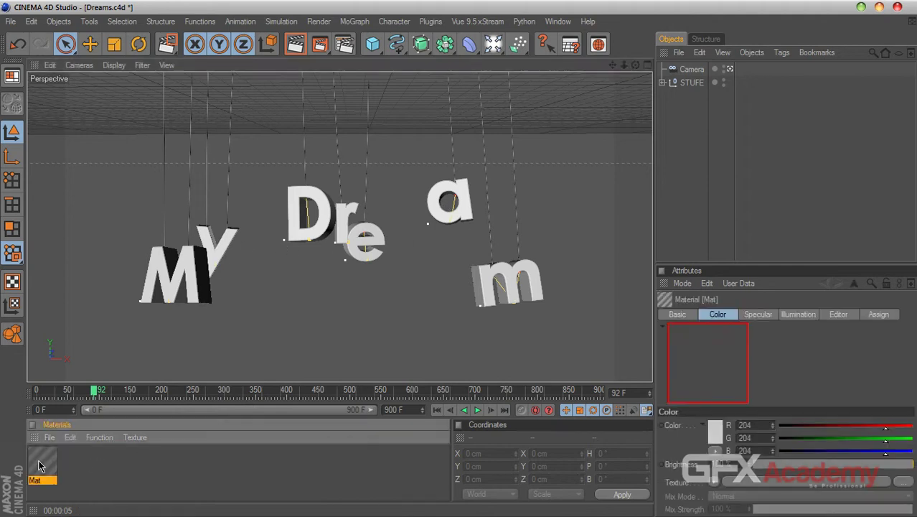
double_click(35, 480)
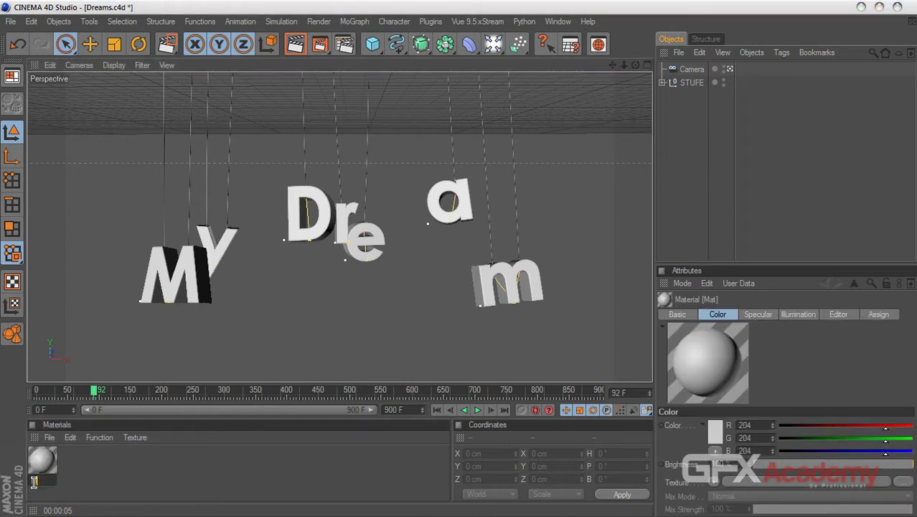
text(M)
key(Return)
double_click(38, 469)
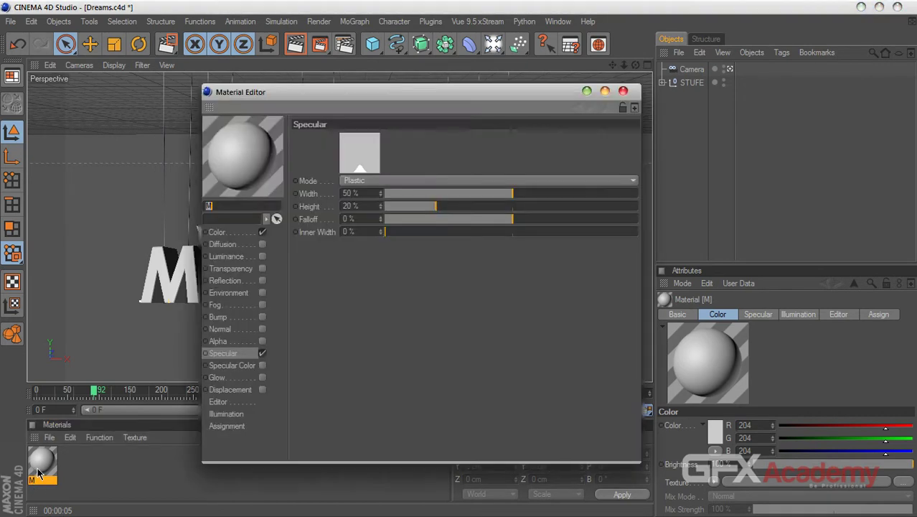
click(237, 233)
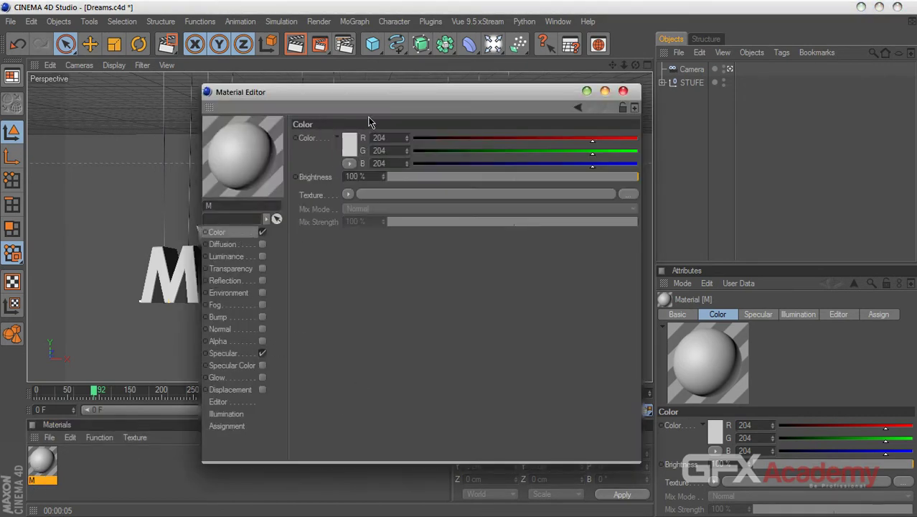
drag(362, 98, 393, 104)
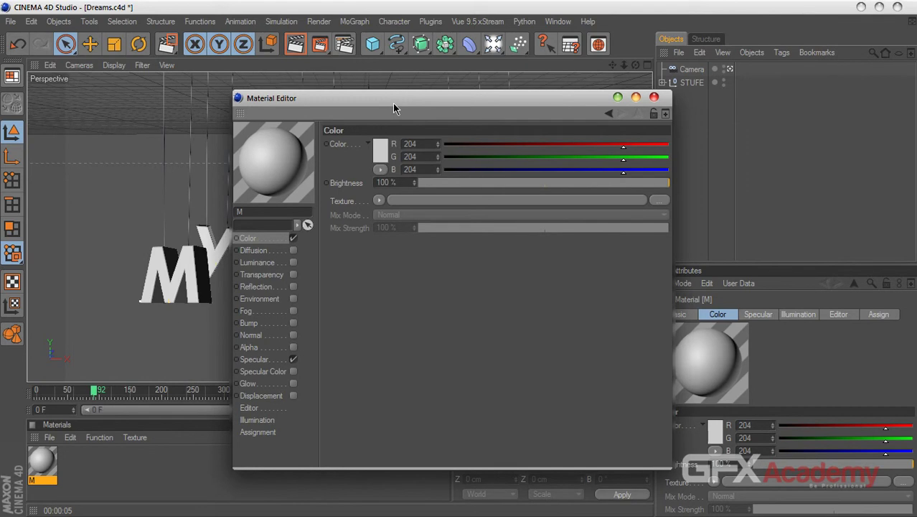
- Switch to Windows Photo Viewer to check the My Dreams reference image's letter colours, then clear its window away from the Material Editor
key(alt+Tab)
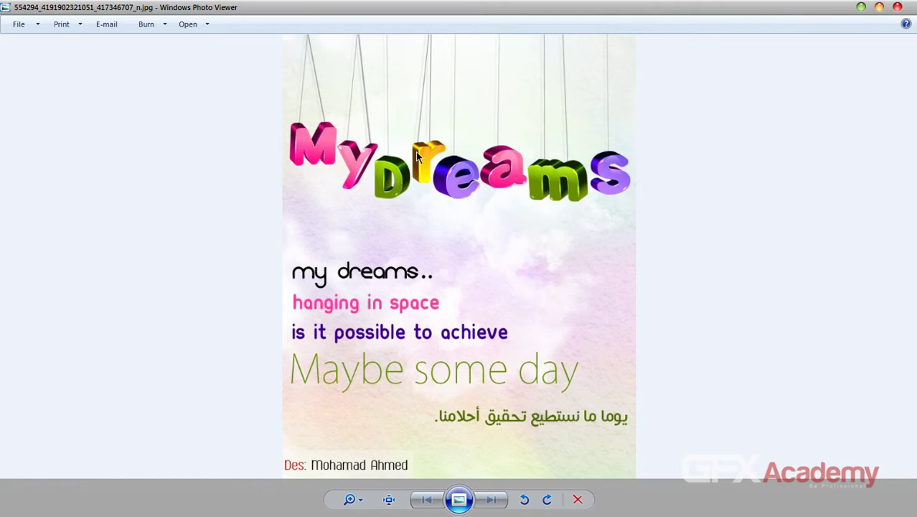
double_click(666, 14)
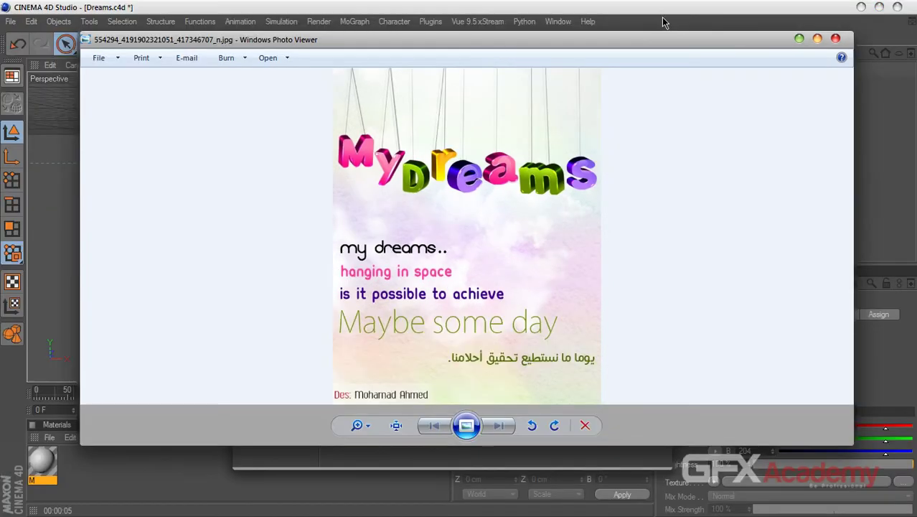
drag(503, 55, 530, 151)
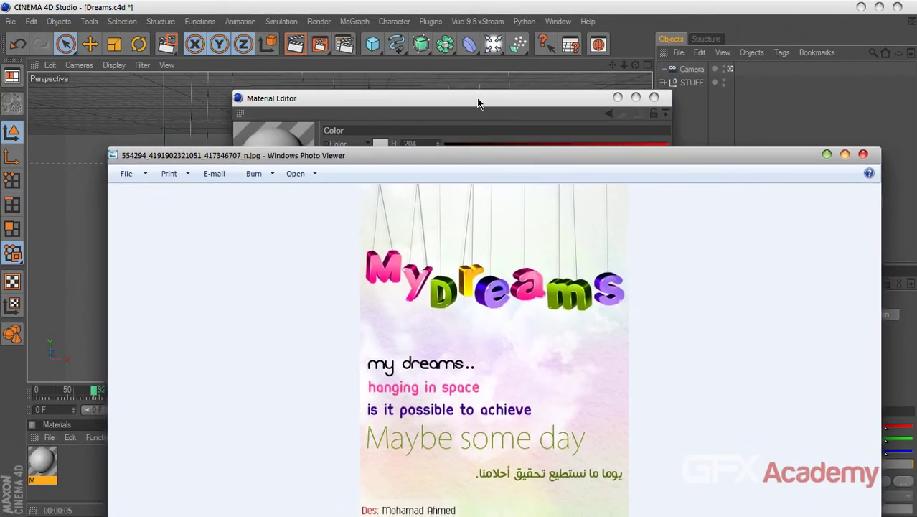
drag(474, 96, 279, 69)
click(394, 8)
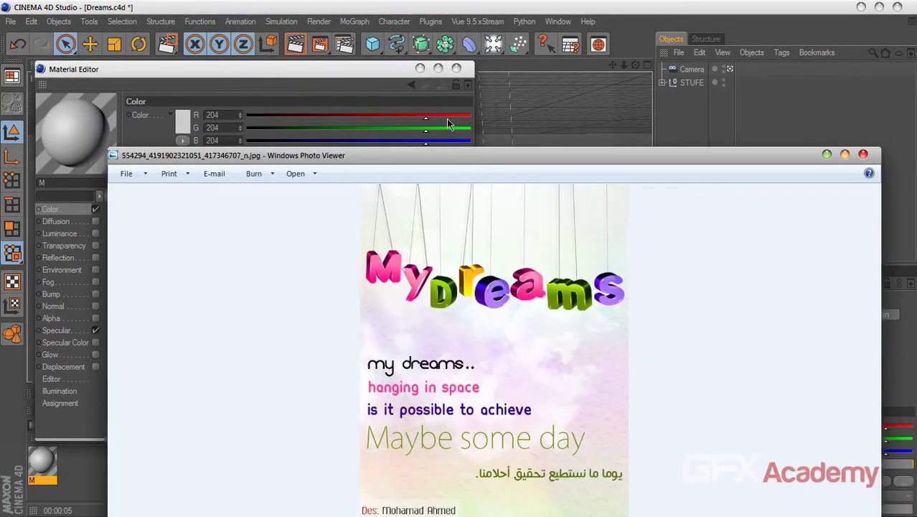
drag(450, 155, 688, 74)
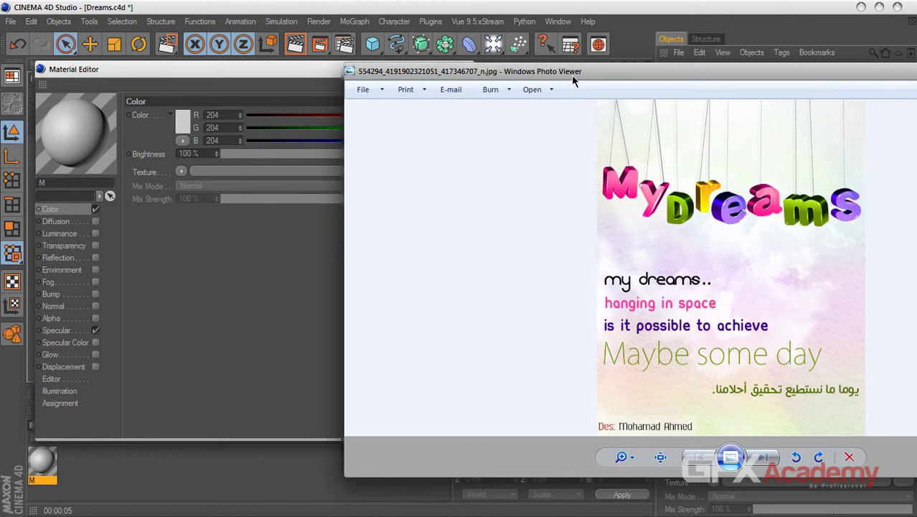
drag(573, 77, 916, 69)
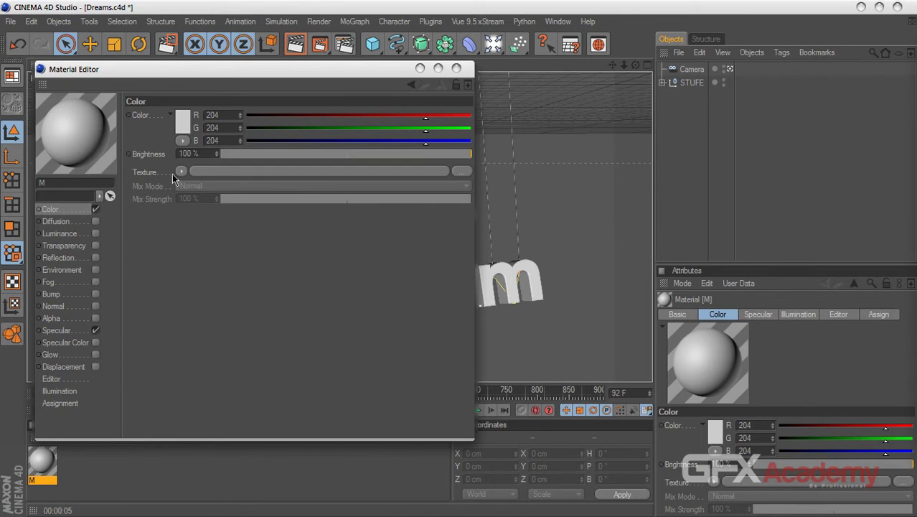
- Load a Fresnel shader as material M's color texture and open the shader's gradient properties
click(188, 123)
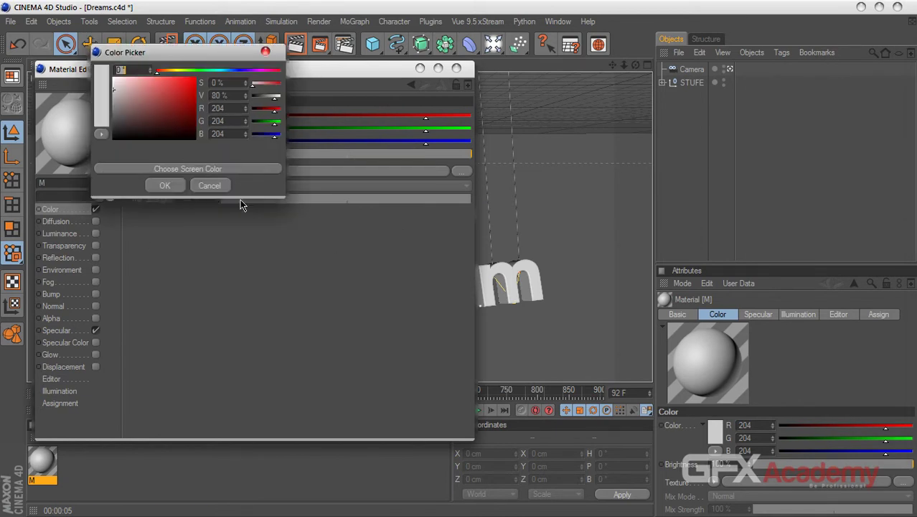
click(206, 186)
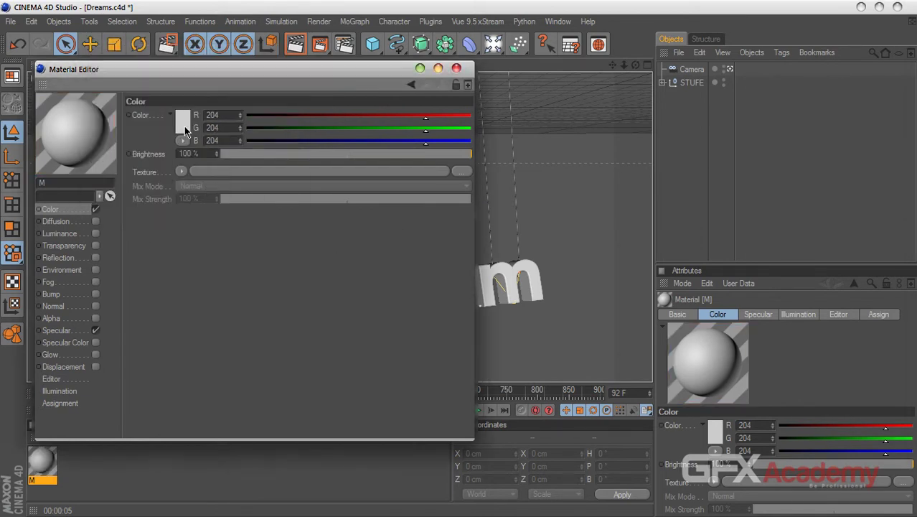
click(182, 172)
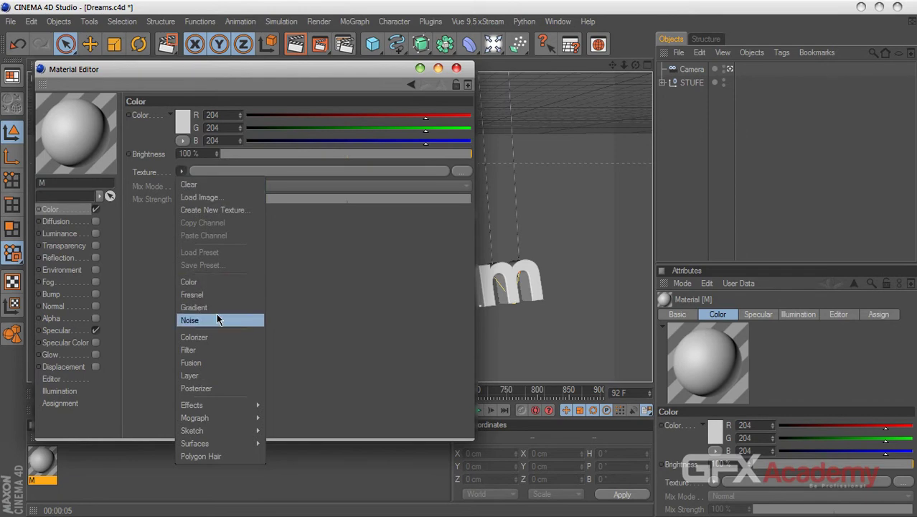
click(214, 295)
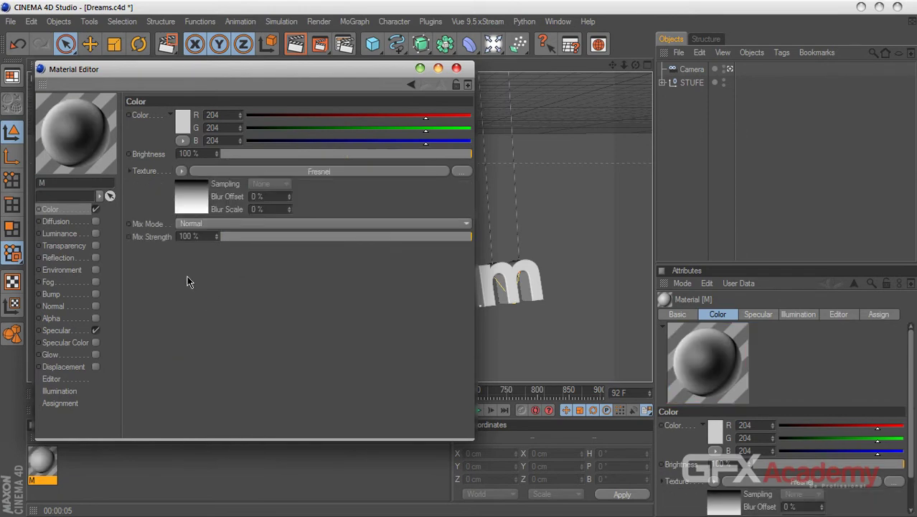
click(201, 192)
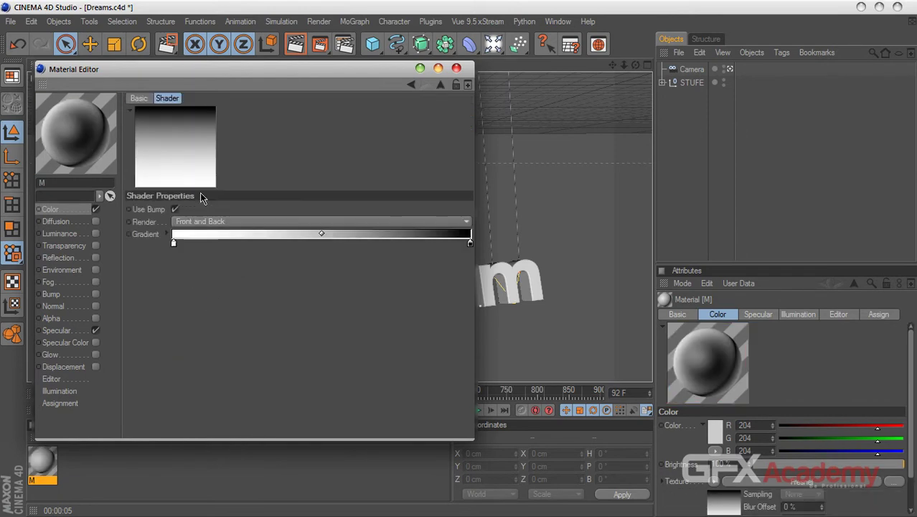
- Set the Fresnel gradient's starting knot to light pink, RGB 255, 103, 138
double_click(173, 244)
click(208, 289)
click(259, 192)
click(145, 200)
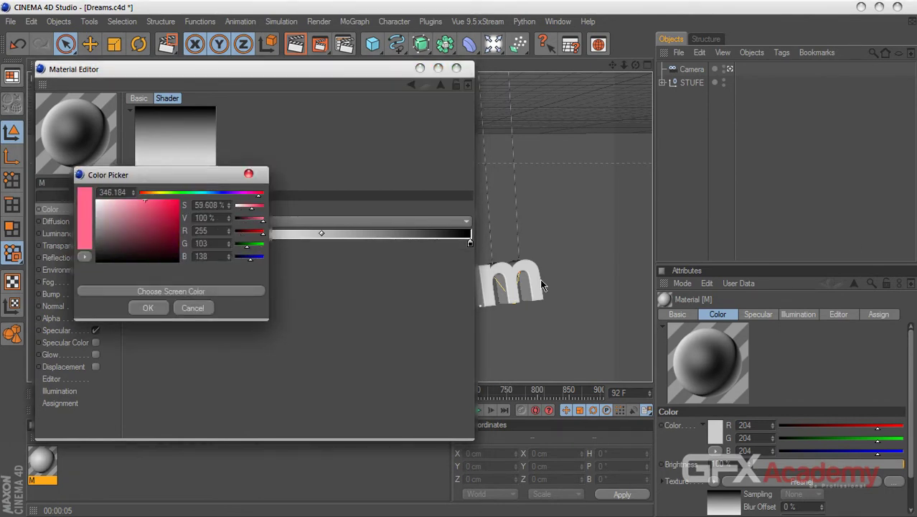
click(148, 307)
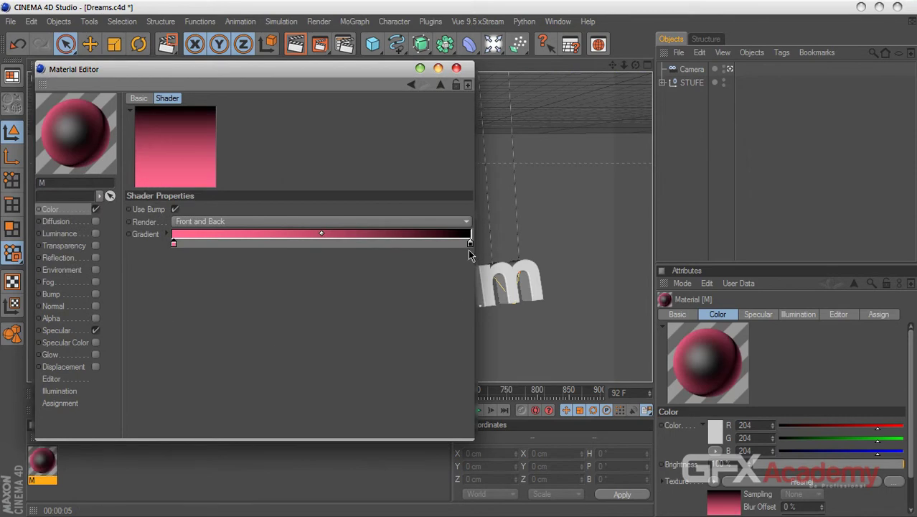
- Set the Fresnel gradient's end knot to strong pink, RGB 255, 0, 109
double_click(470, 243)
click(459, 291)
click(553, 193)
click(478, 201)
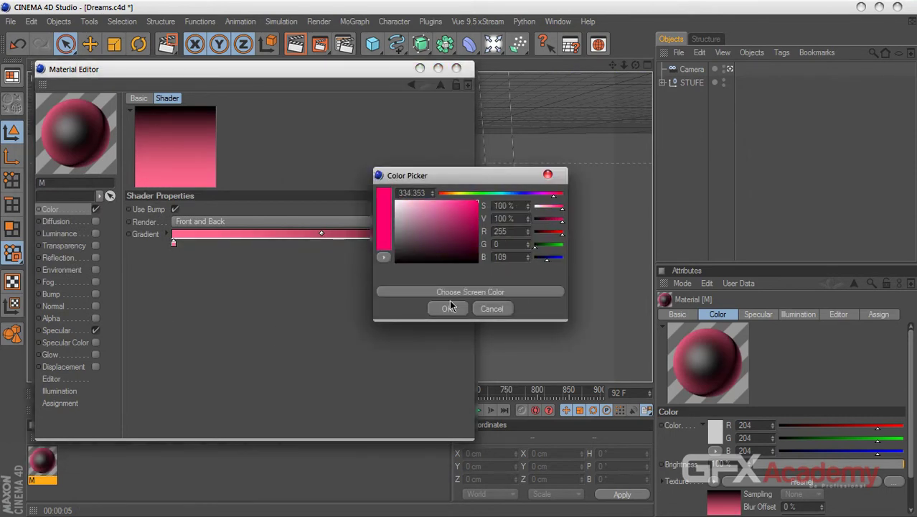
click(446, 308)
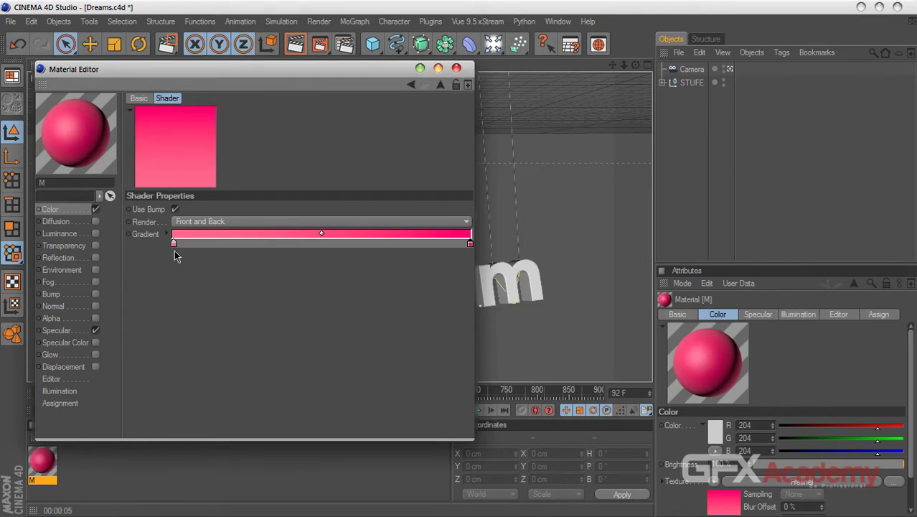
- Move the light pink knot to about the middle of the gradient and add a starting knot with RGB 255, 0, 119
drag(173, 243, 317, 243)
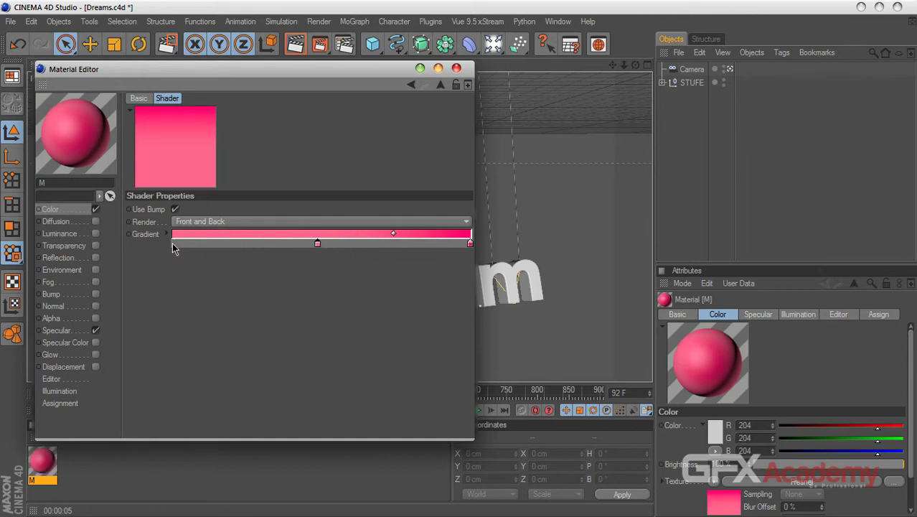
double_click(174, 244)
click(223, 292)
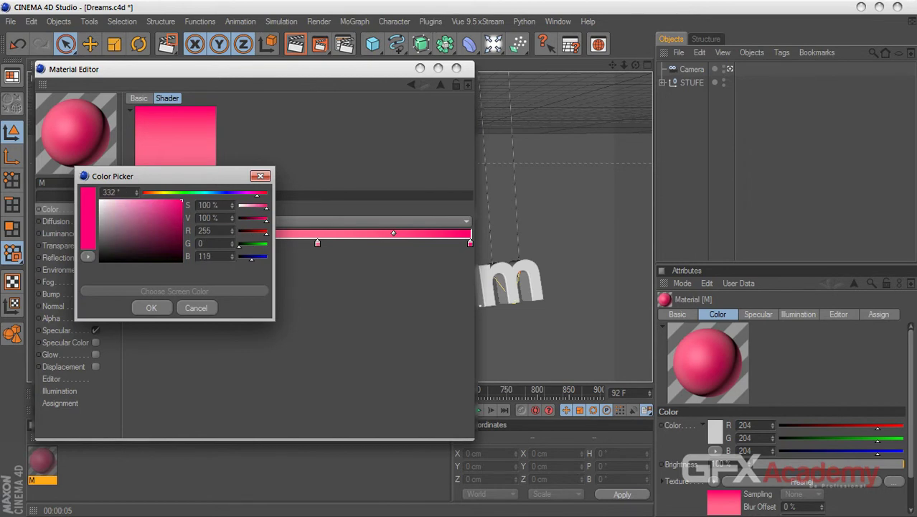
click(160, 308)
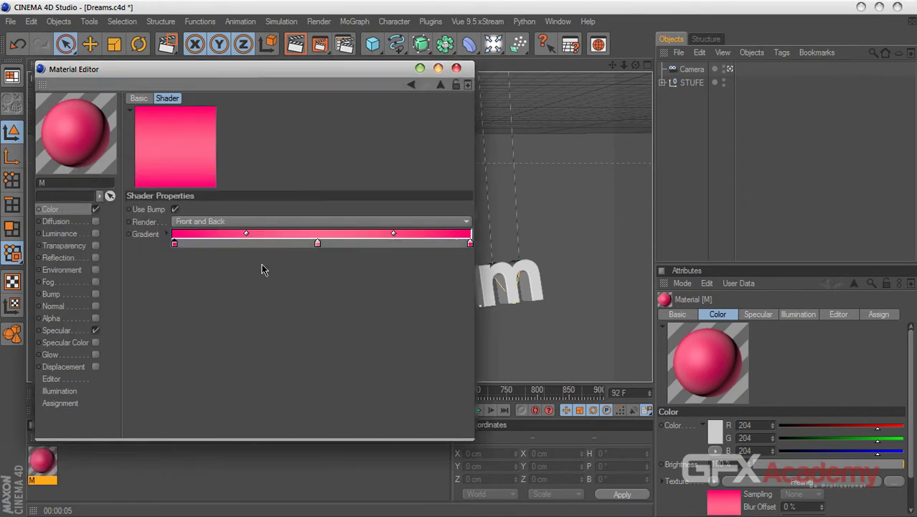
- Enable the Reflection channel of material M and set its brightness to 15%
click(67, 257)
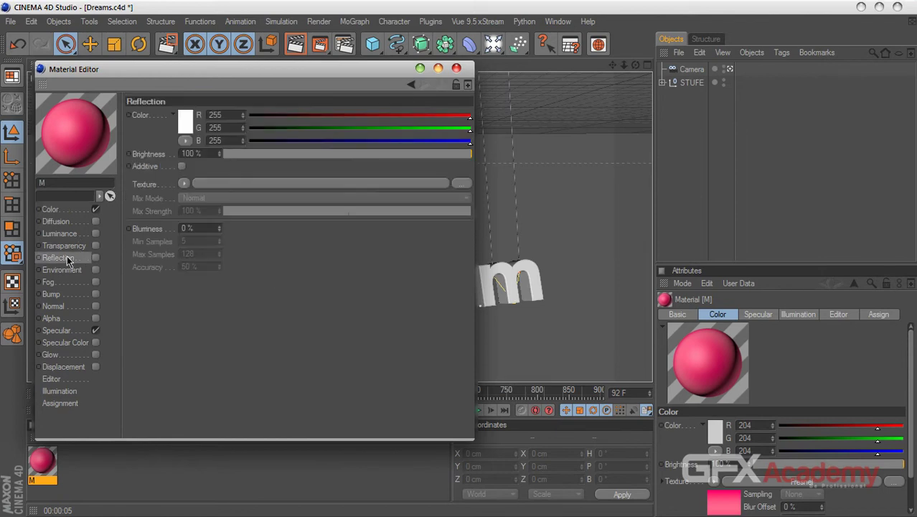
click(96, 256)
drag(309, 153, 261, 157)
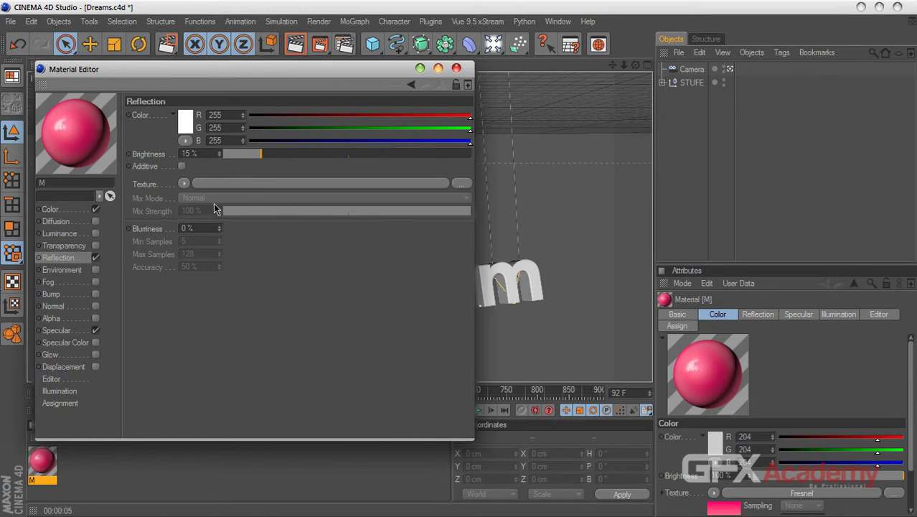
- Give the reflection a Fresnel texture in Multiply mix mode at 100% strength and set the reflection brightness to 43%
click(183, 184)
click(211, 303)
click(319, 249)
drag(320, 249, 473, 251)
click(244, 237)
click(236, 284)
drag(262, 155, 332, 155)
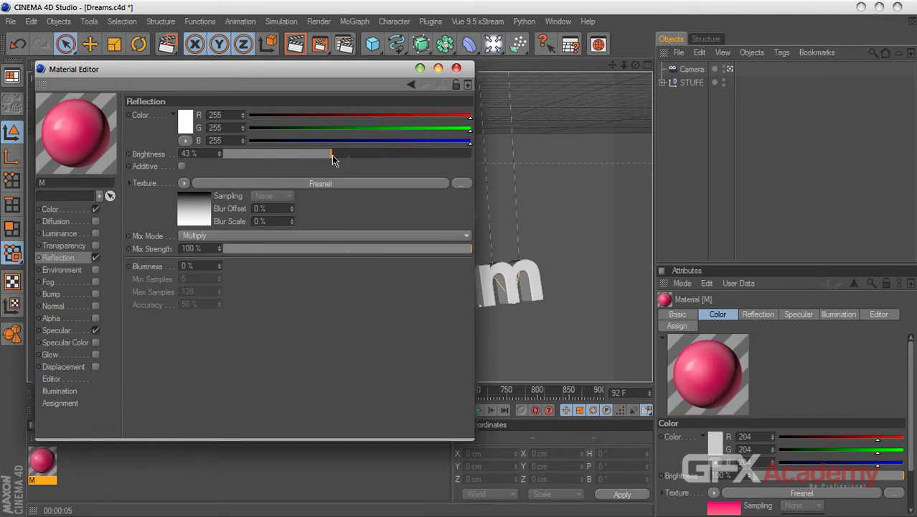
- Move the Material Editor off the object list, then expand the STUFE group and collapse its M, Y and D groups
drag(330, 72, 545, 247)
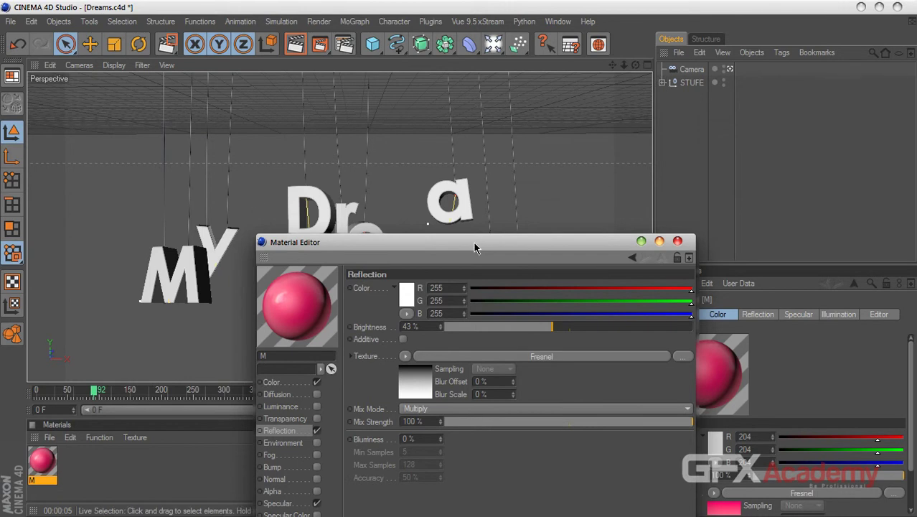
click(691, 82)
drag(437, 242, 403, 128)
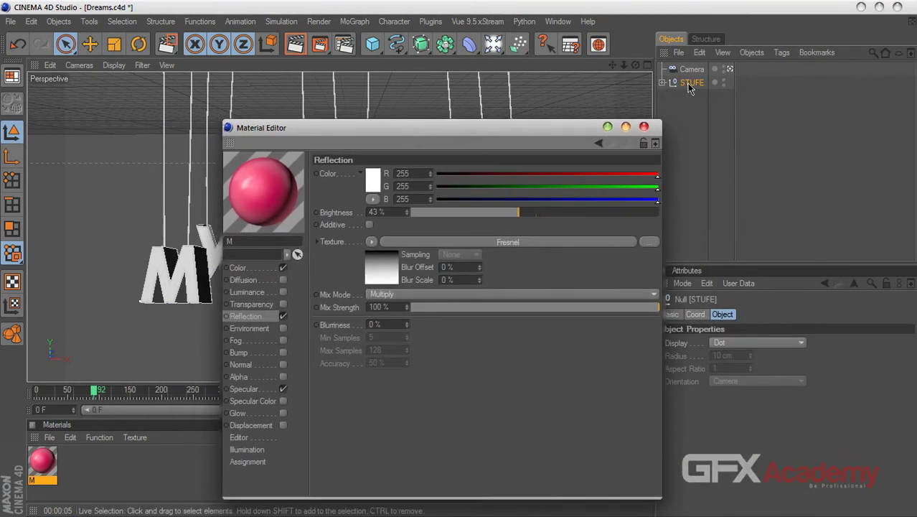
click(661, 81)
click(670, 95)
click(670, 109)
click(670, 123)
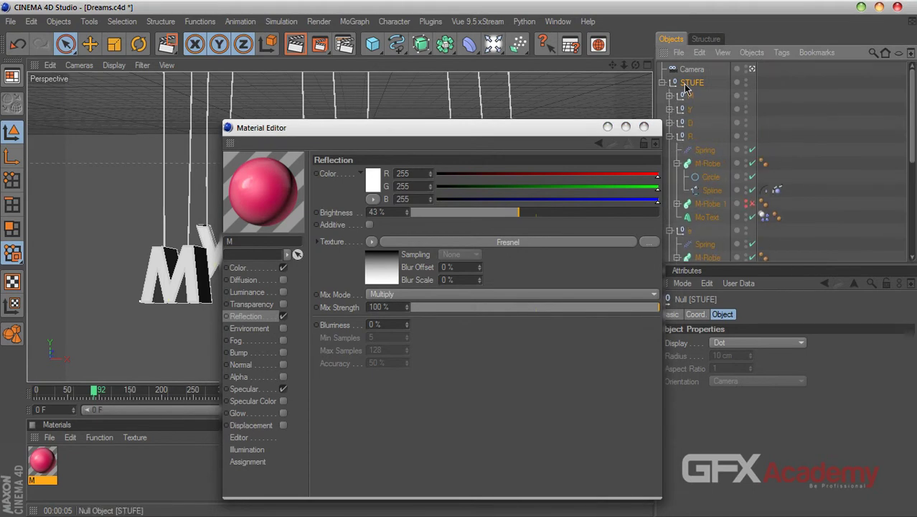
right_click(684, 84)
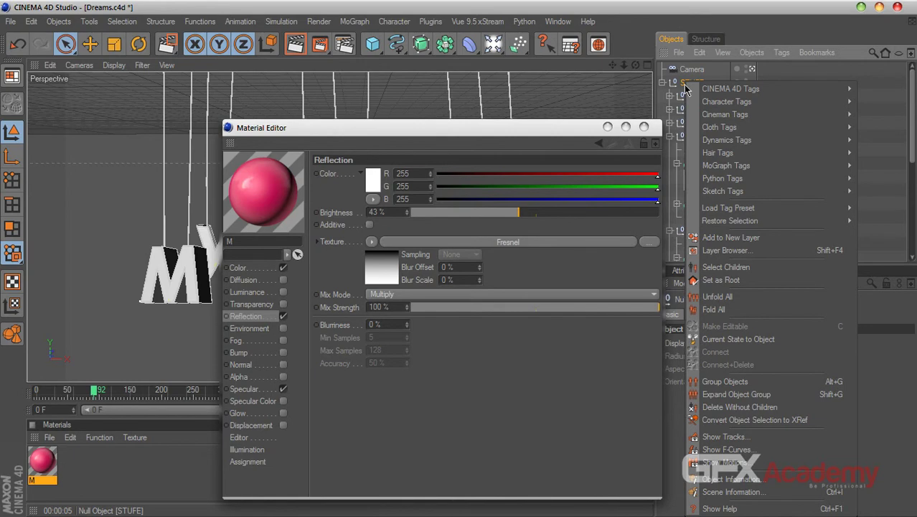
click(699, 52)
click(699, 53)
click(714, 54)
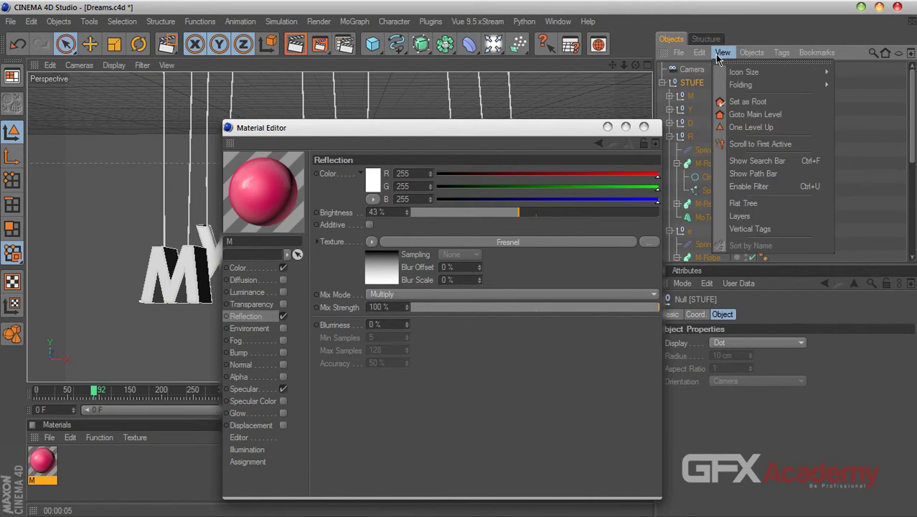
mouse_move(746, 55)
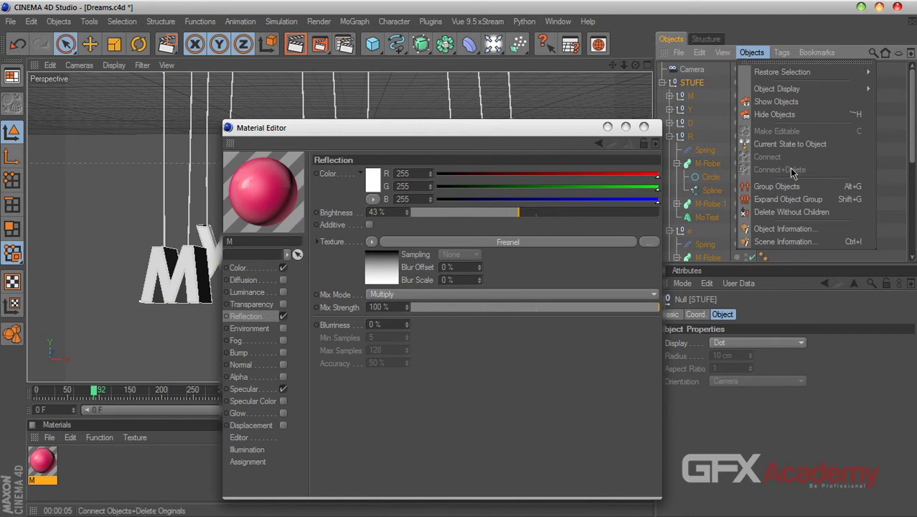
click(673, 143)
- Collapse the R, e, a and m groups inside STUFE
click(670, 137)
click(670, 150)
click(669, 163)
click(670, 177)
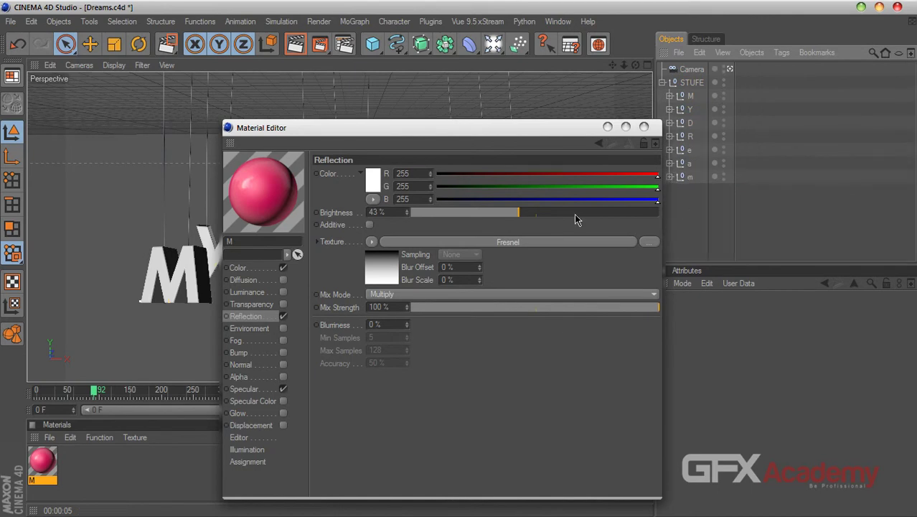
- Save the project and assign material M to the M group inside STUFE
click(10, 21)
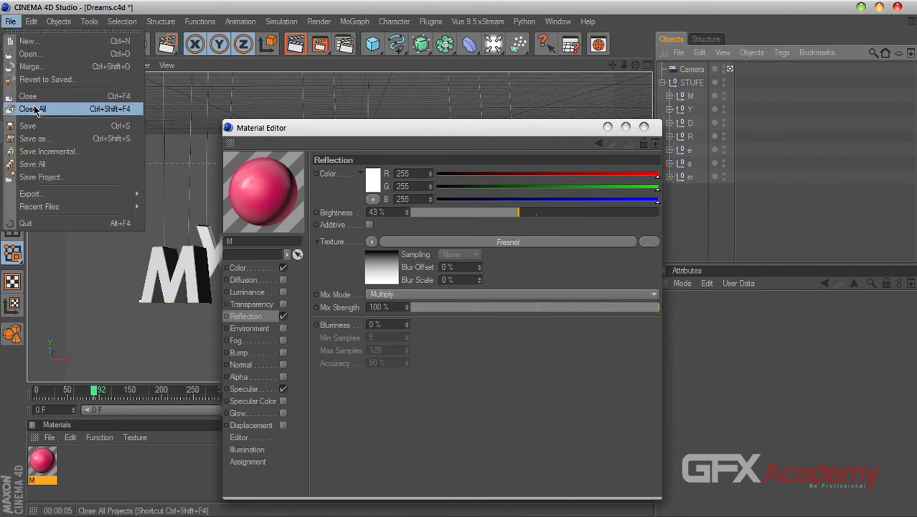
click(28, 126)
drag(532, 129, 450, 101)
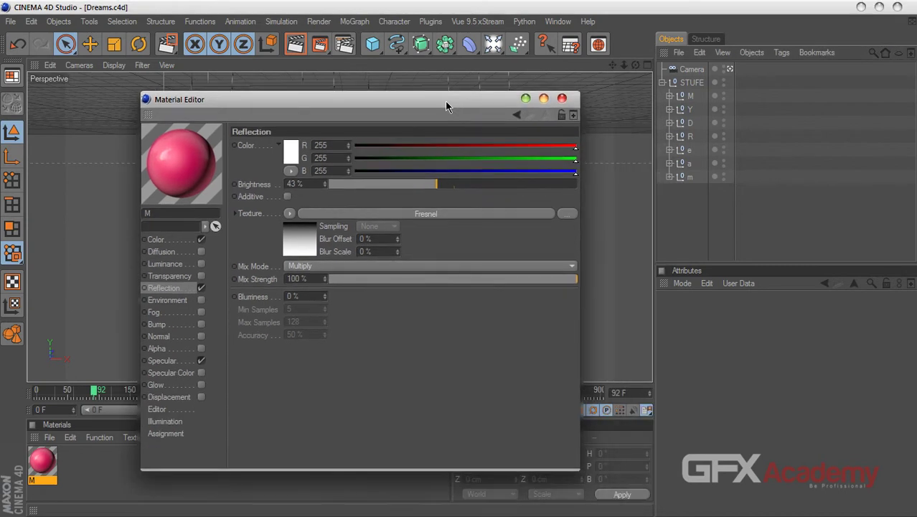
click(68, 469)
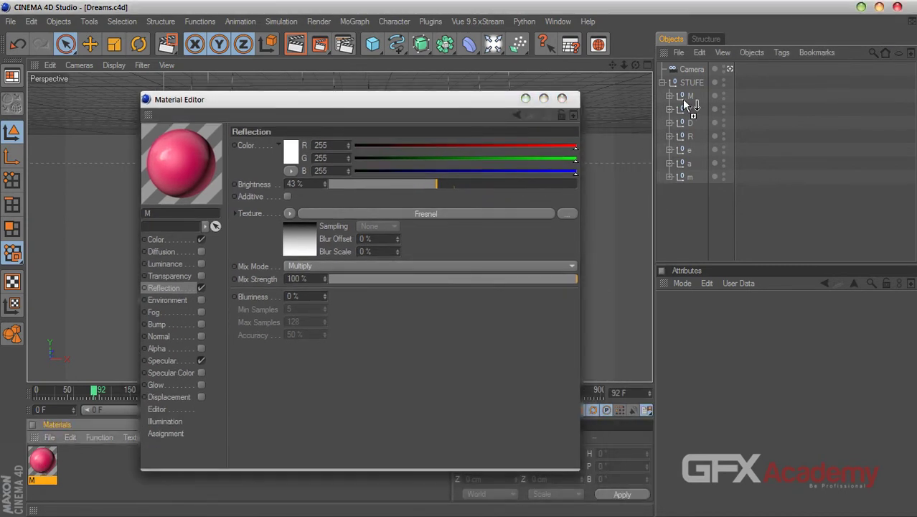
drag(687, 93, 688, 96)
- Move the Material Editor clear of the letters and render the viewport
drag(413, 106, 669, 82)
click(321, 106)
key(ctrl+r)
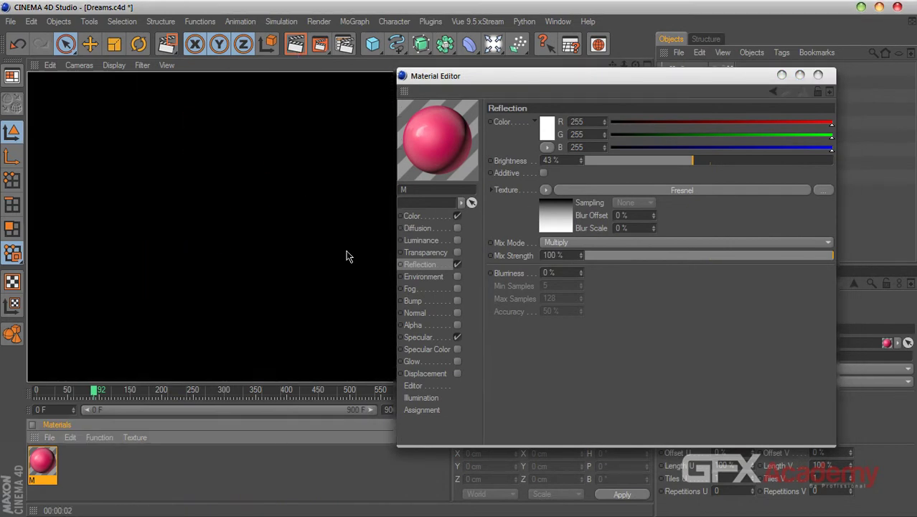
- Remove Global Illumination and Ambient Occlusion from the render settings and render the viewport again
click(343, 46)
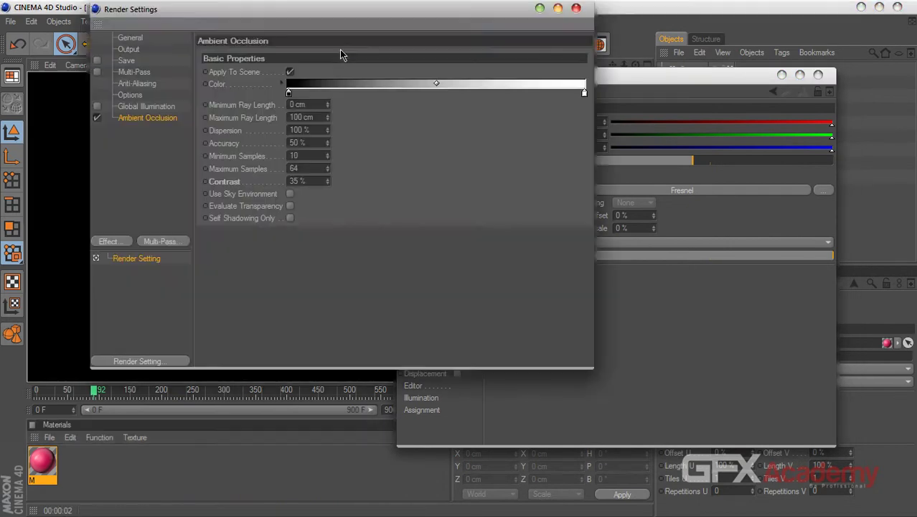
shift+click(131, 107)
key(Delete)
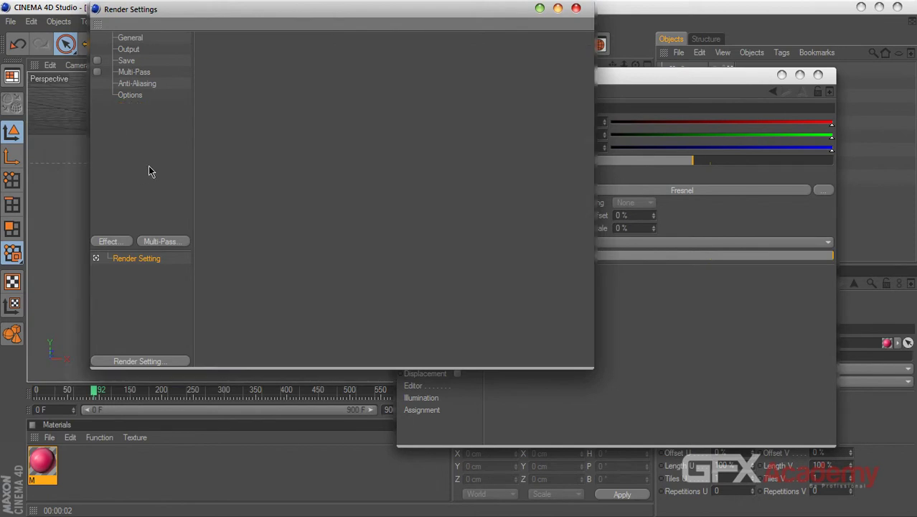
click(132, 96)
click(303, 174)
click(576, 8)
key(ctrl+r)
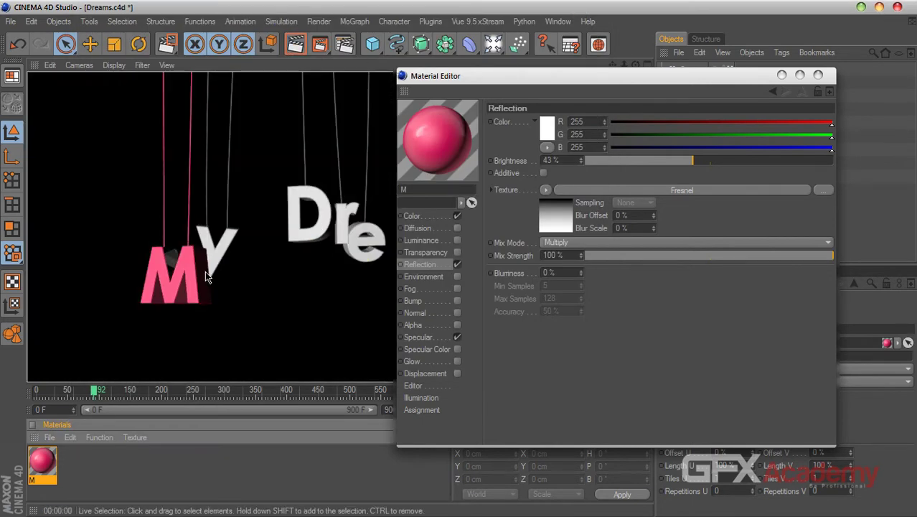
- Enable the Luminance channel of material M, give it the pink Fresnel texture and render the viewport
click(430, 240)
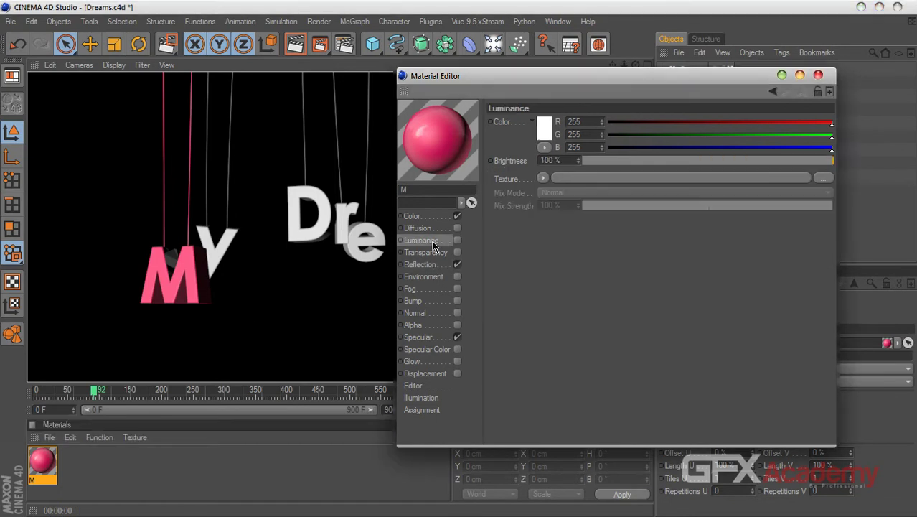
right_click(524, 184)
click(494, 228)
click(424, 240)
click(457, 239)
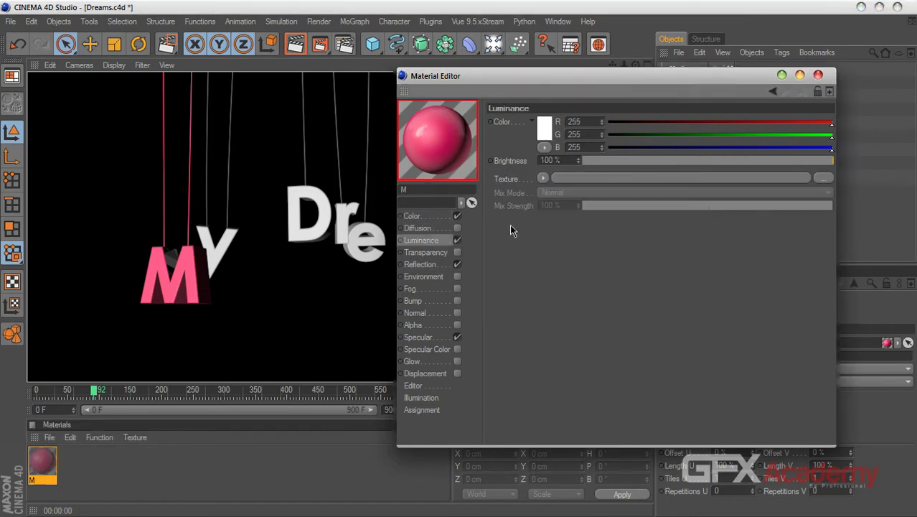
right_click(519, 179)
click(545, 228)
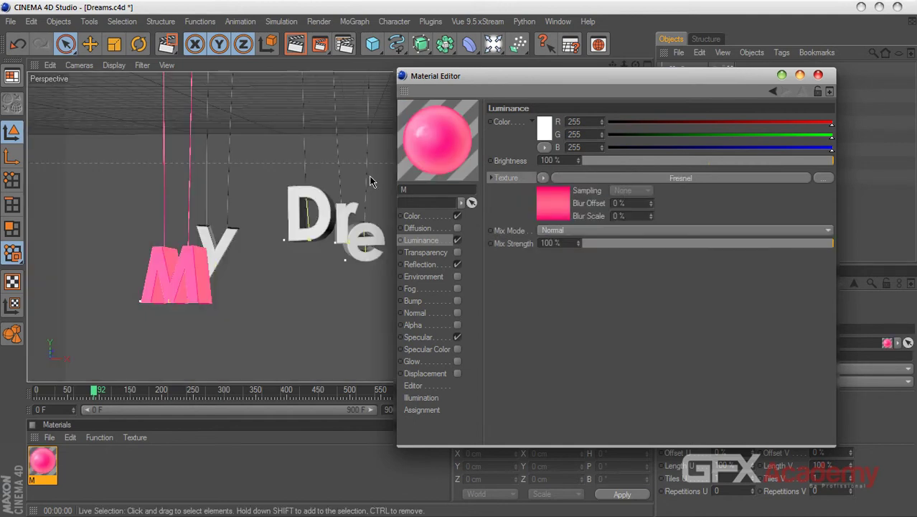
click(327, 174)
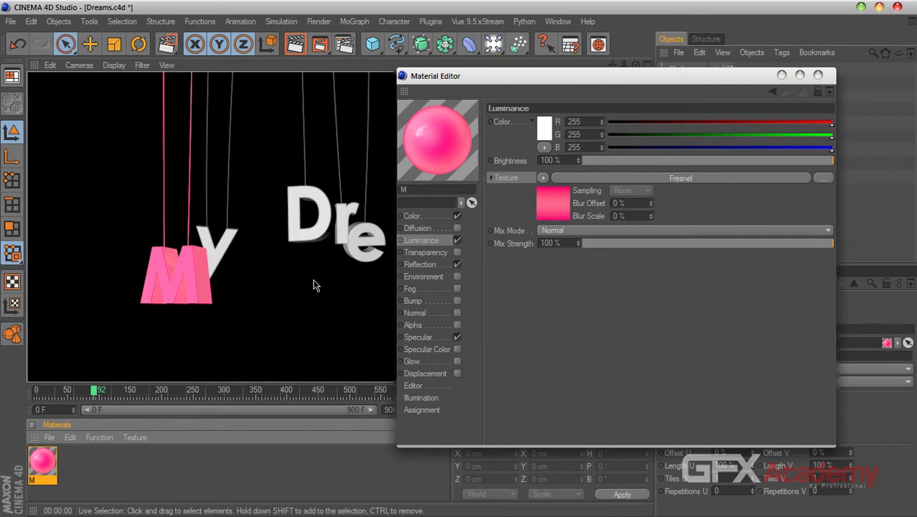
- Set the luminance mix mode to Multiply and its colour to dark grey RGB 52, 52, 52, and render a preview
click(572, 230)
click(567, 278)
click(540, 127)
click(469, 134)
click(521, 186)
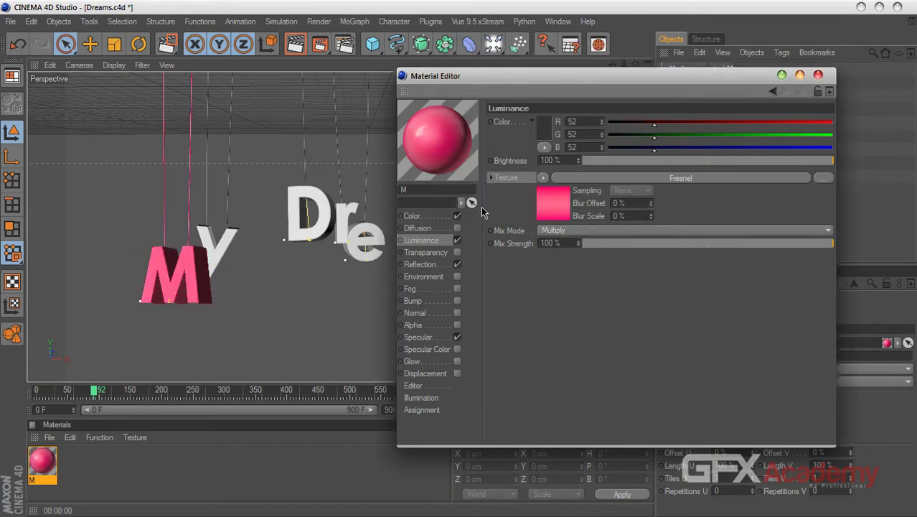
click(340, 185)
key(ctrl+r)
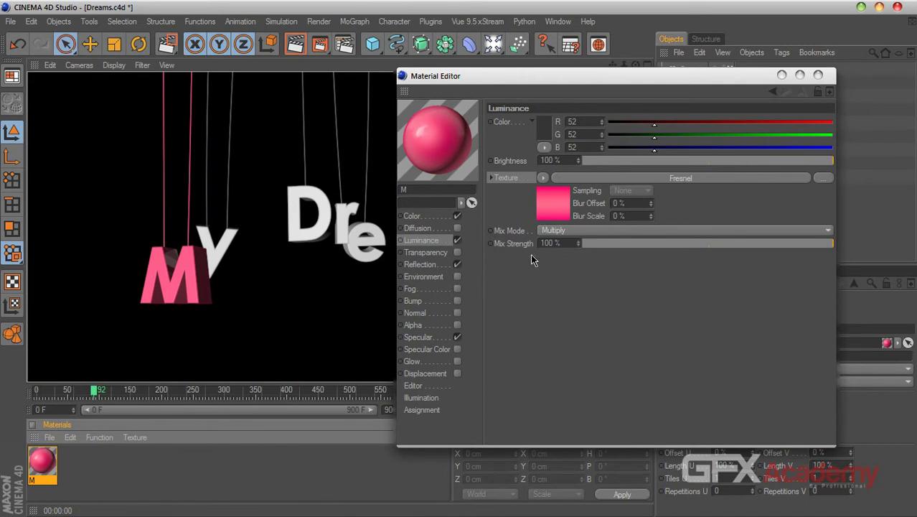
- Convert the luminance texture to a Layer shader, add a Lumas shader above the Fresnel and open its properties
click(434, 224)
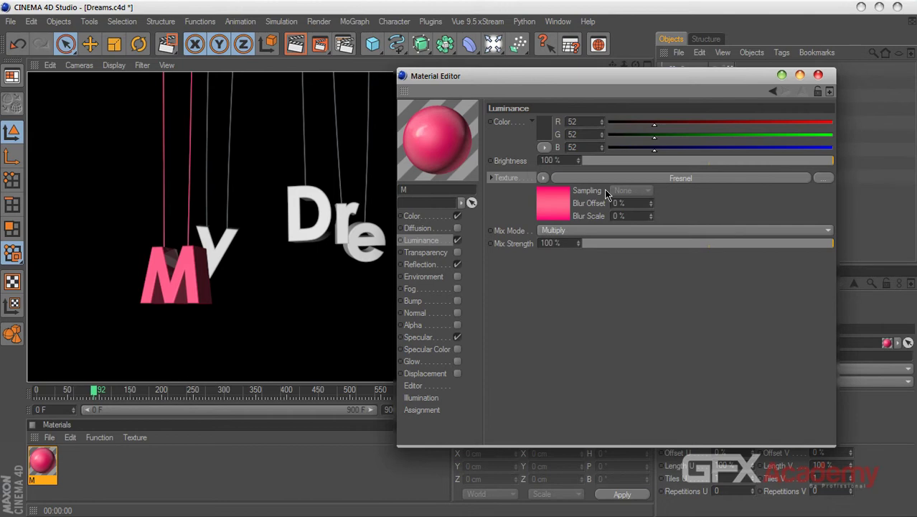
click(543, 179)
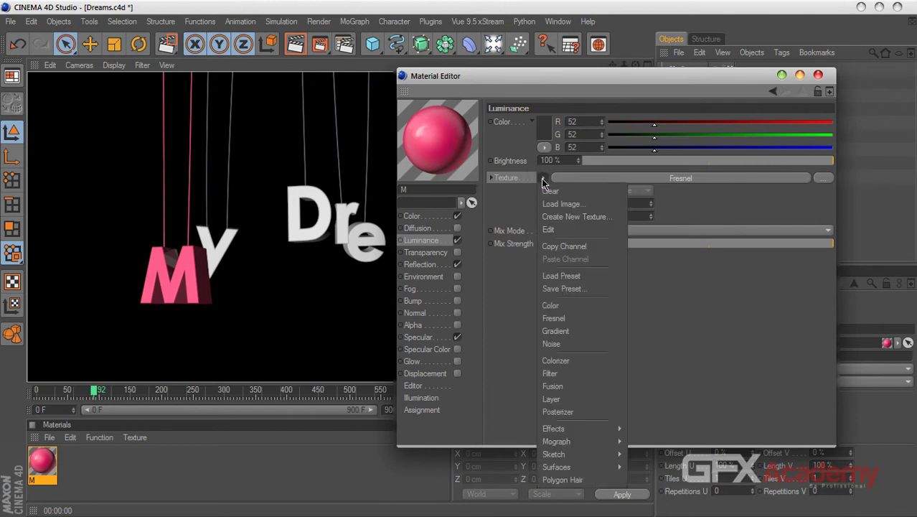
click(567, 399)
click(608, 179)
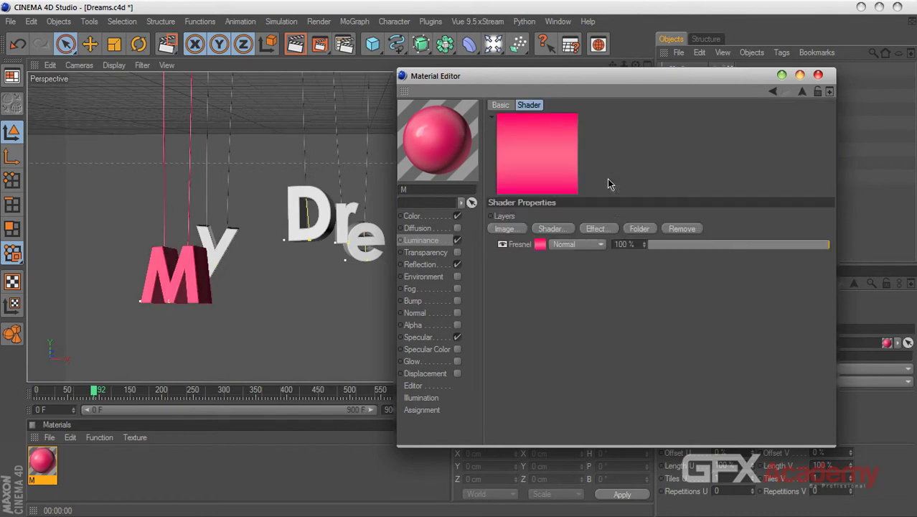
click(551, 228)
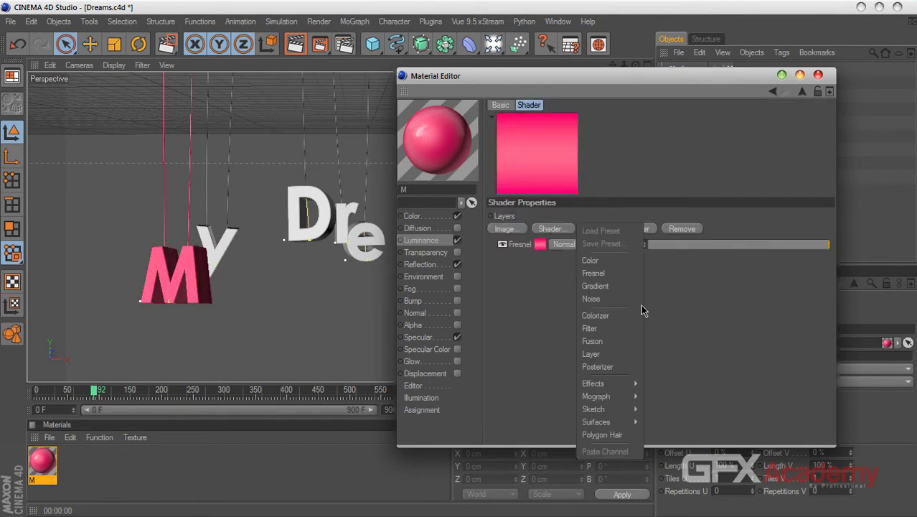
click(670, 396)
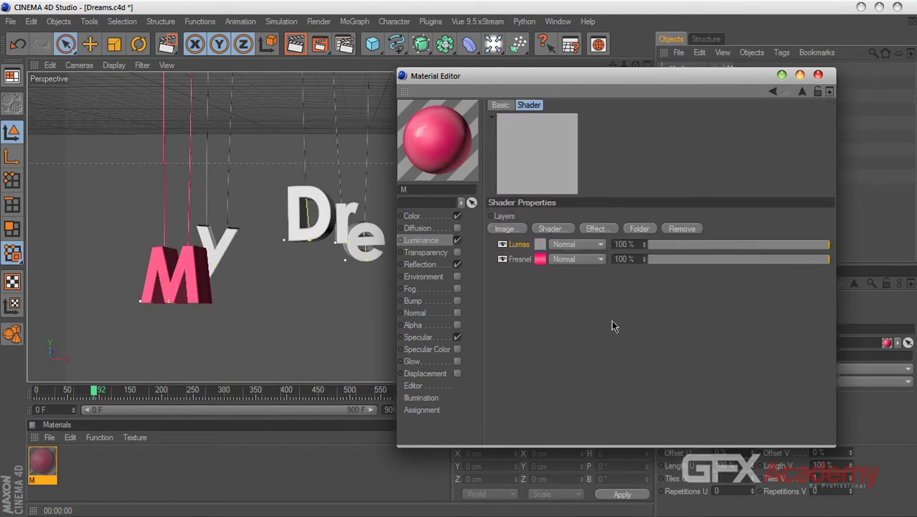
click(540, 244)
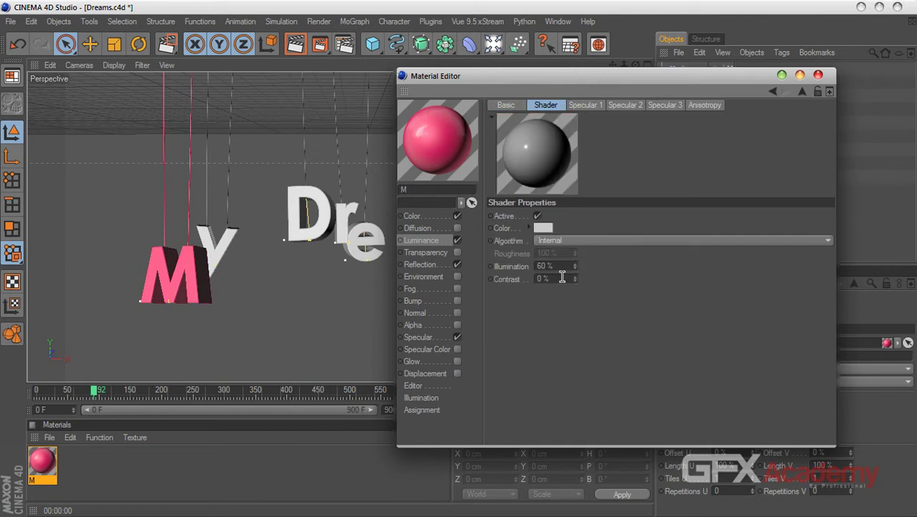
- Set the Lumas shader's colour to purple, RGB 160, 2, 178
click(543, 228)
click(613, 178)
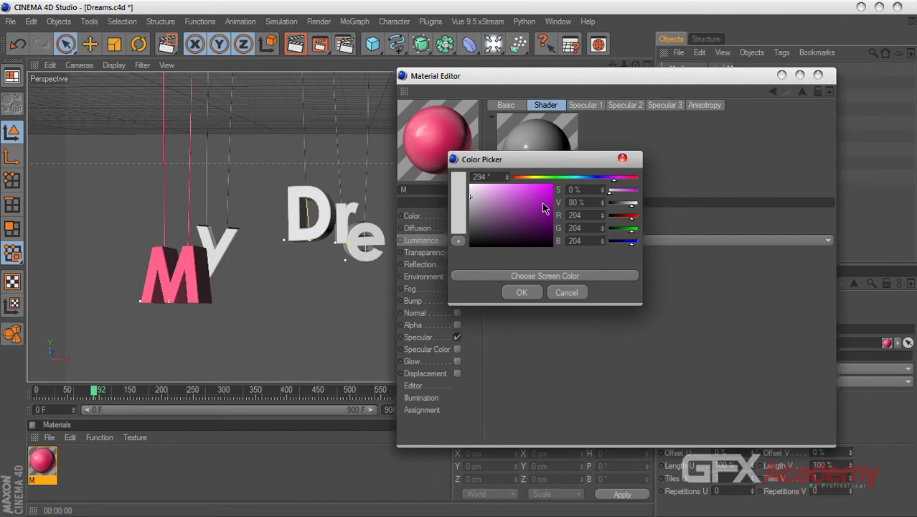
click(547, 198)
click(550, 201)
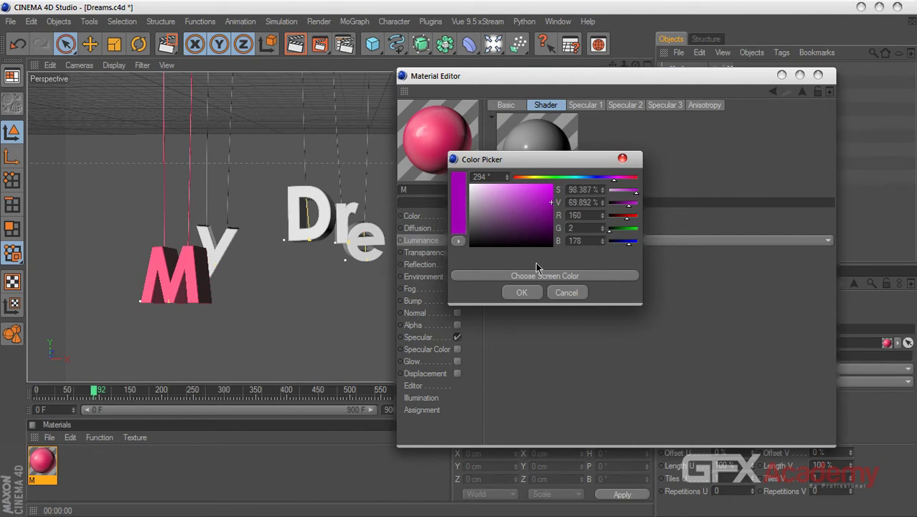
click(530, 289)
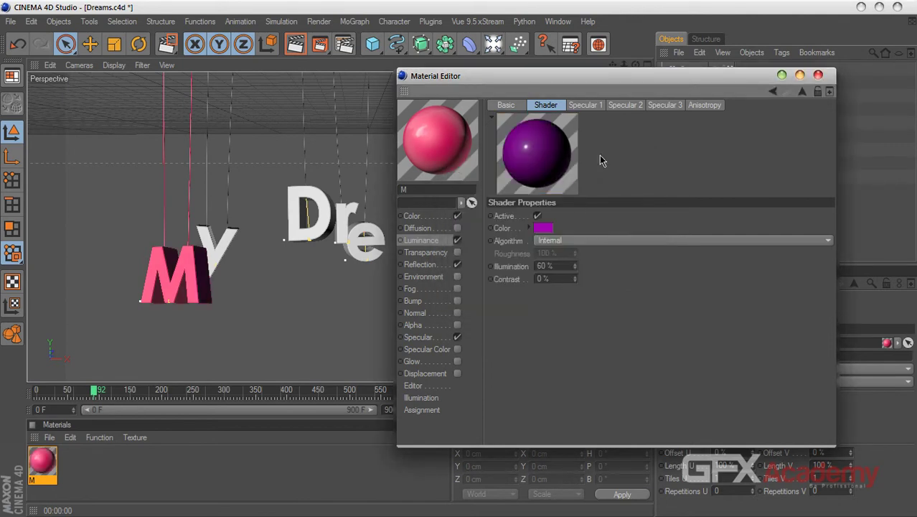
- Set the Lumas shader's colour to hot pink, RGB 255, 0, 116
click(545, 228)
click(614, 177)
drag(614, 179, 626, 181)
click(547, 275)
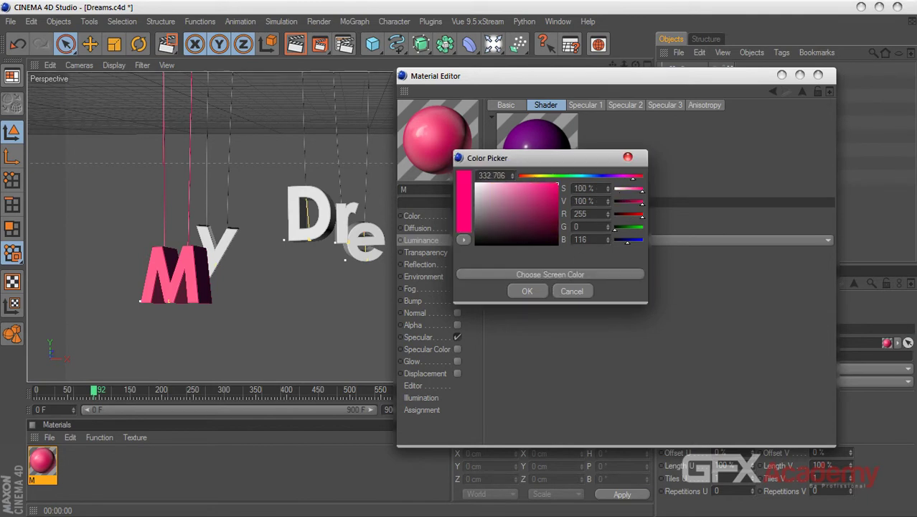
click(533, 292)
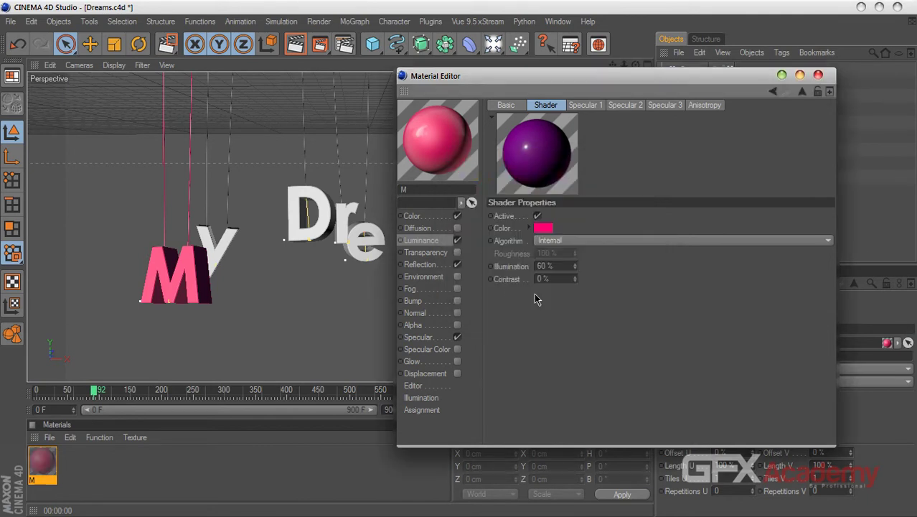
- Set the Lumas shader's Specular 2 colour to light pink
click(585, 105)
click(625, 105)
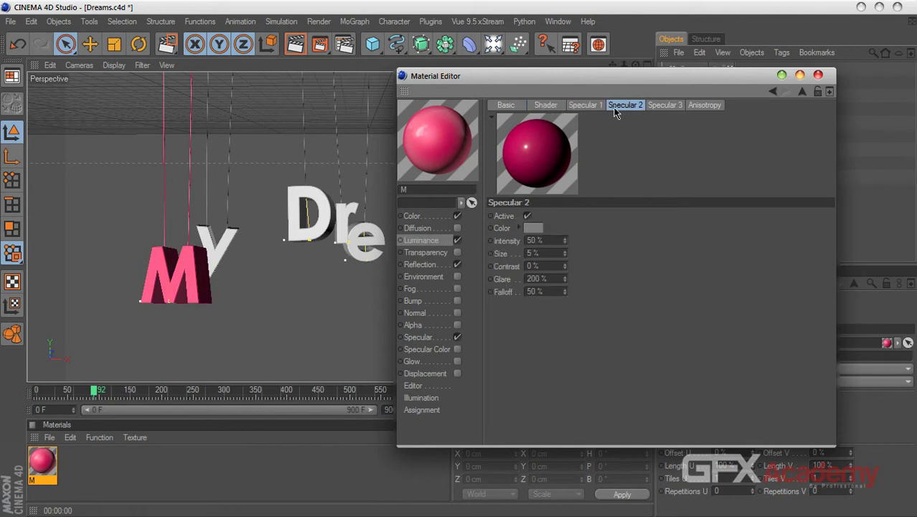
click(532, 229)
click(552, 279)
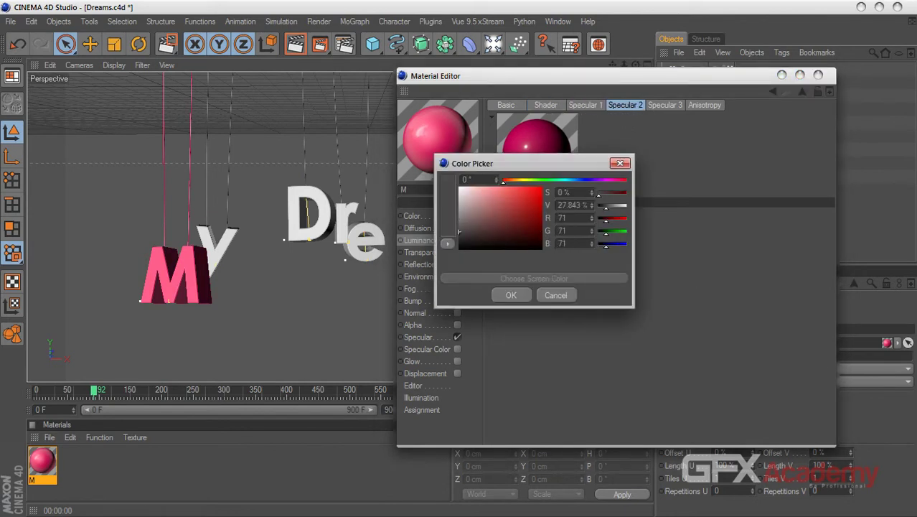
click(513, 296)
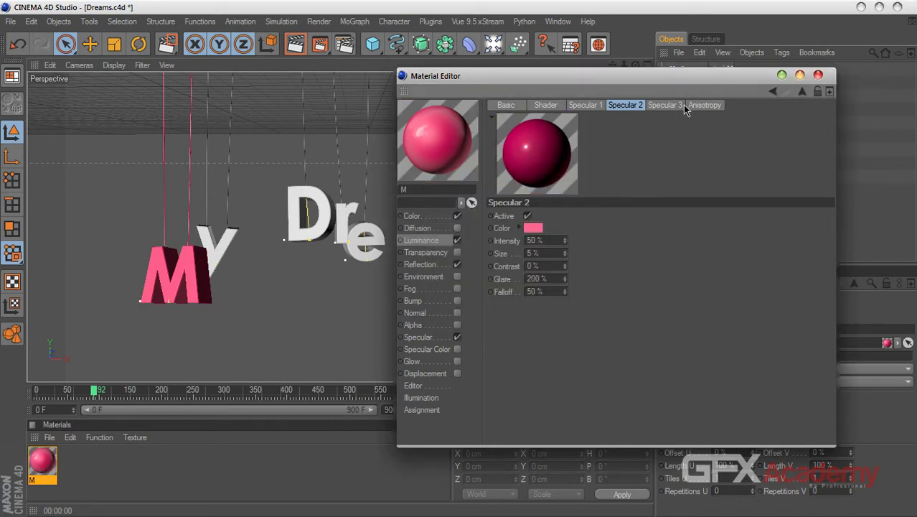
- Return to the luminance layers, try different blend modes on the Lumas layer and set it to Add
click(801, 93)
click(567, 244)
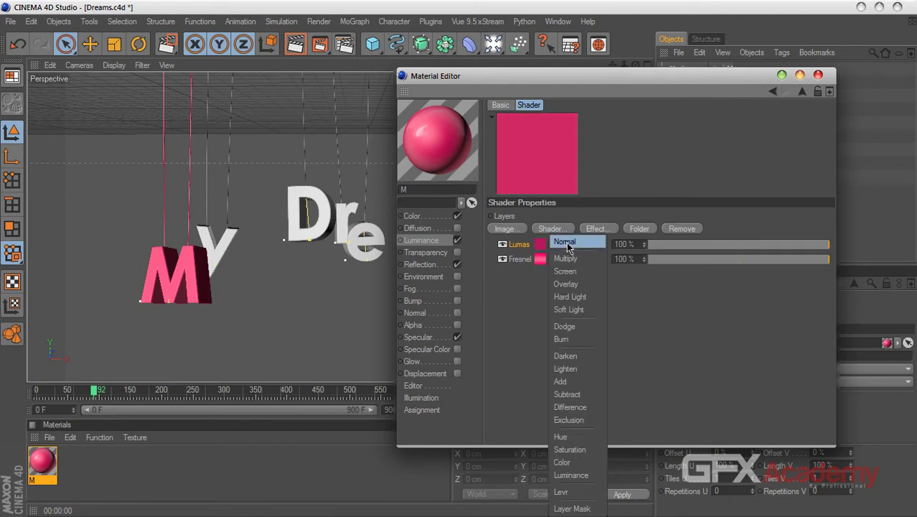
click(568, 244)
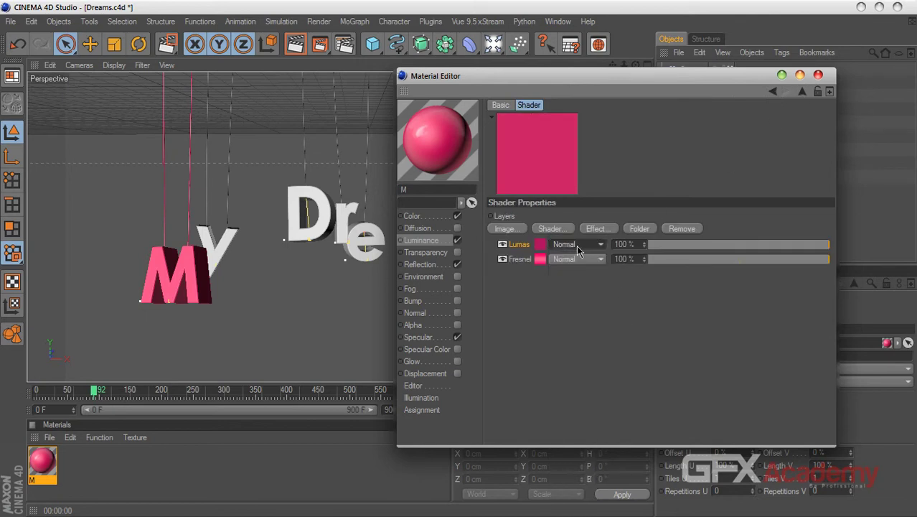
scroll(577, 245, down, 3)
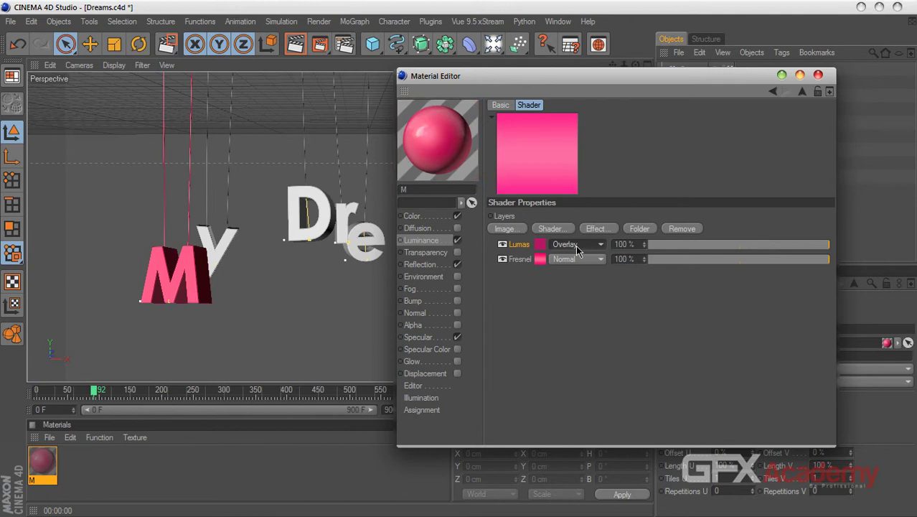
scroll(576, 244, down, 2)
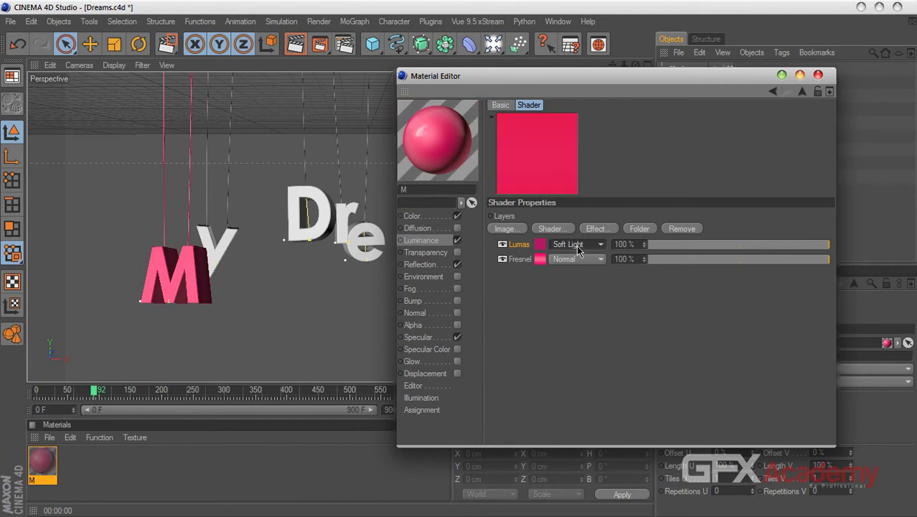
scroll(576, 244, down, 2)
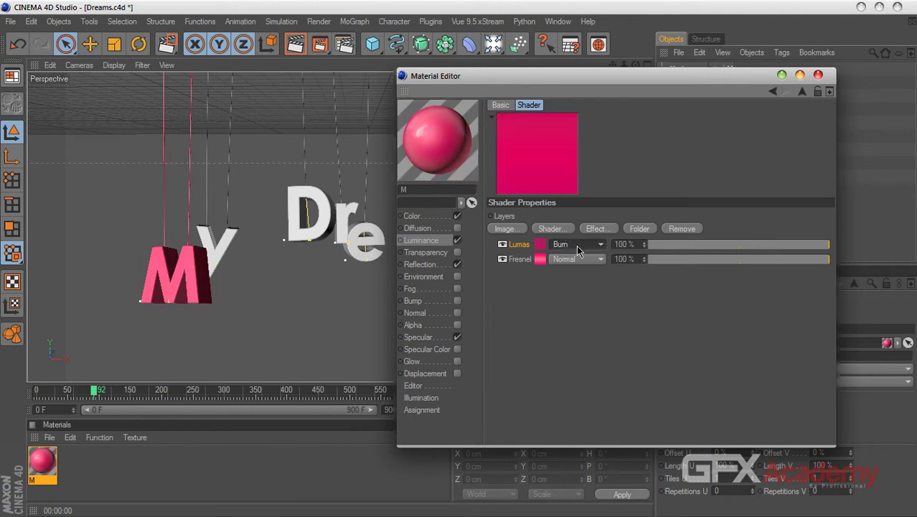
scroll(577, 245, down, 1)
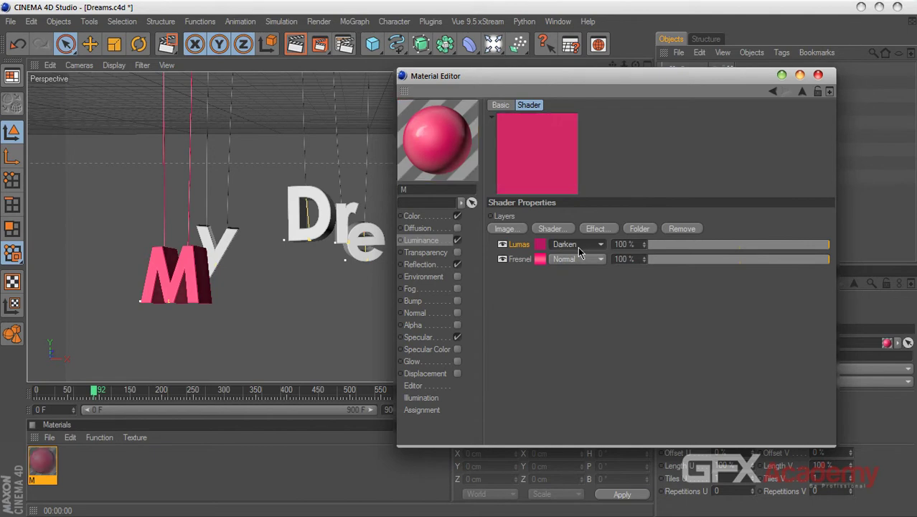
scroll(578, 246, down, 1)
scroll(577, 246, down, 1)
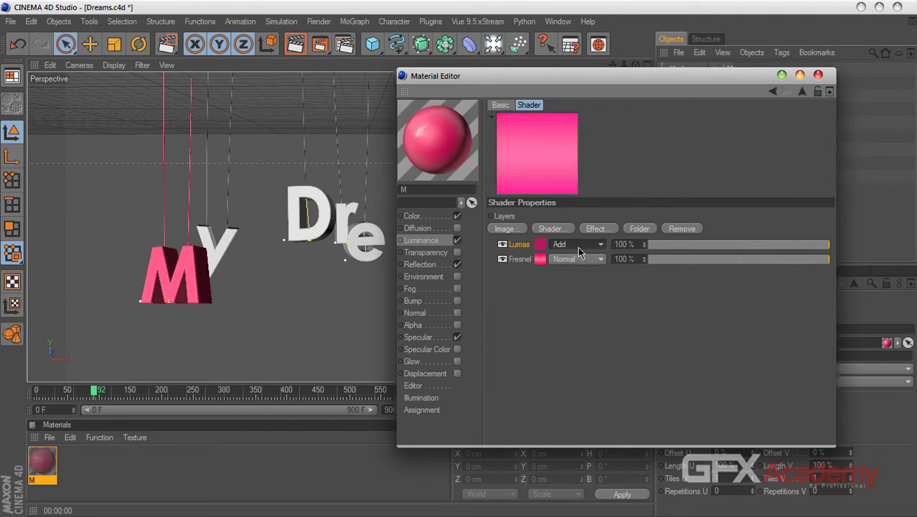
scroll(578, 246, up, 1)
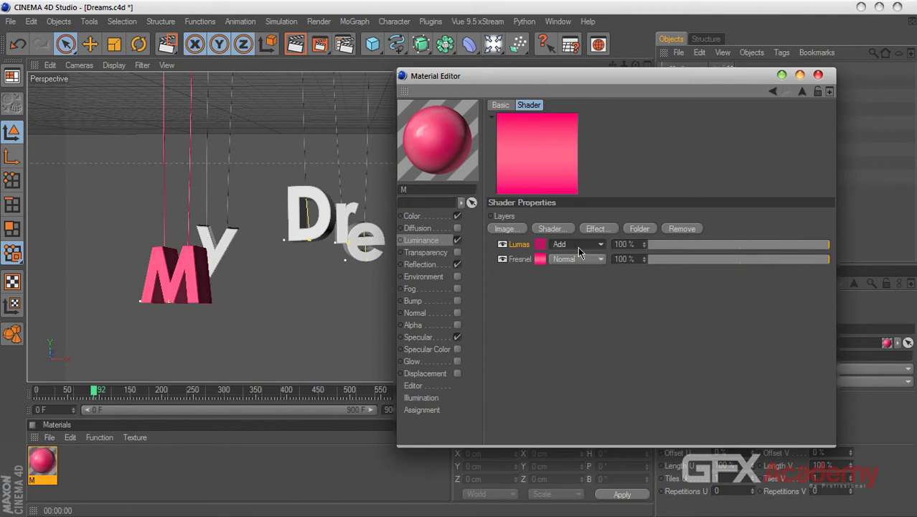
- Move the Fresnel layer above Lumas, try the Multiply and Screen blend modes on it, and render a preview
scroll(578, 246, down, 1)
drag(523, 258, 522, 240)
click(575, 245)
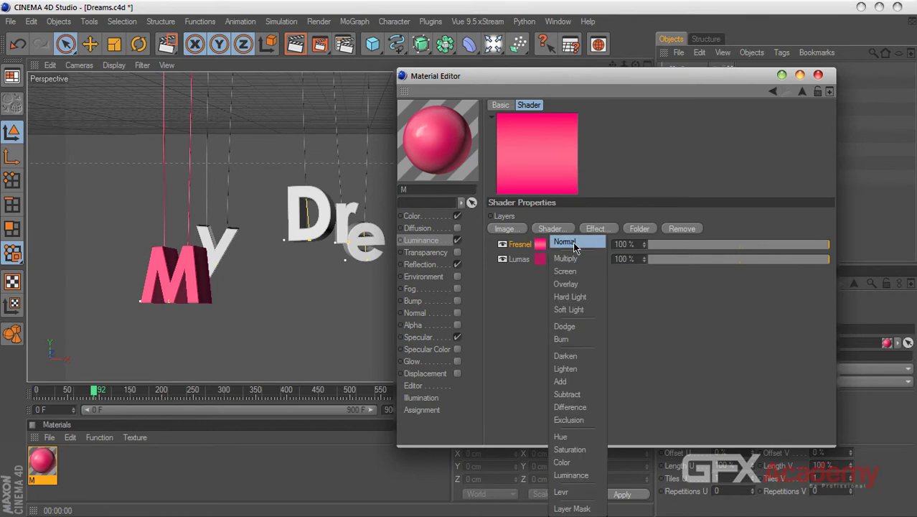
click(575, 245)
click(571, 245)
click(565, 270)
click(576, 244)
click(570, 258)
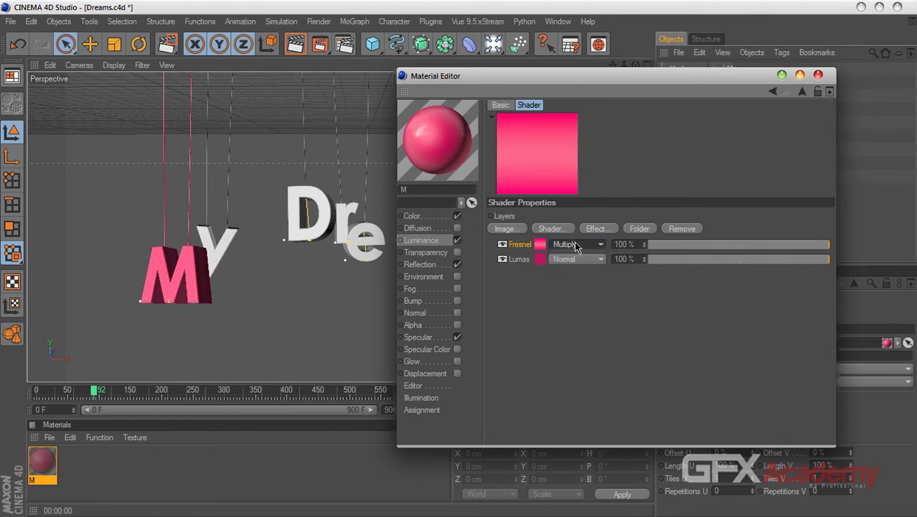
scroll(575, 245, down, 1)
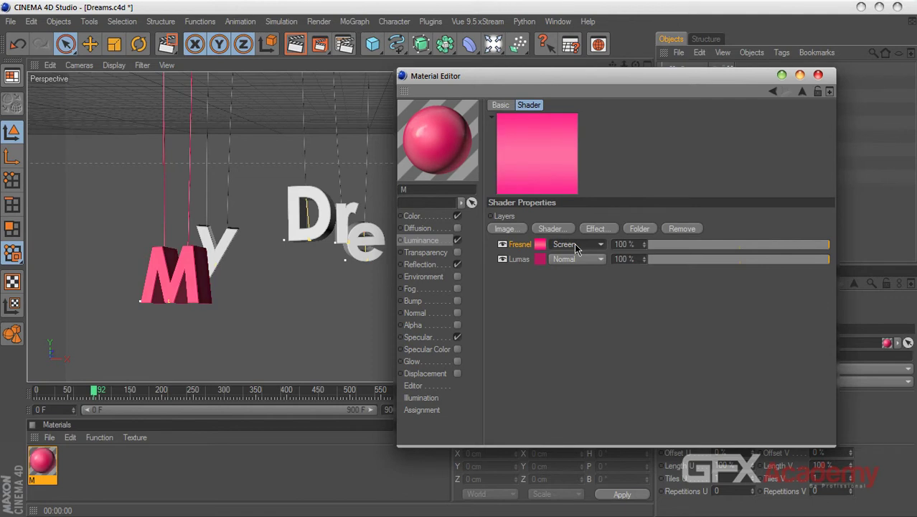
click(295, 45)
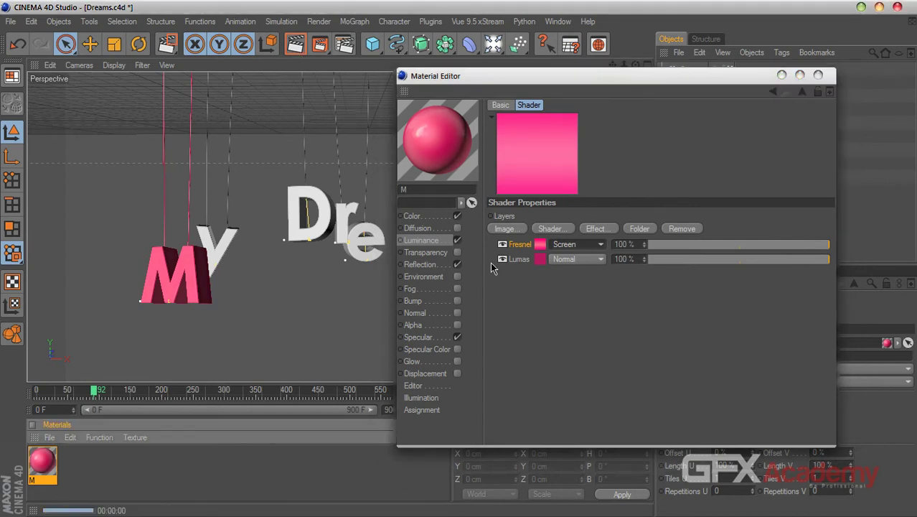
- Set the Fresnel layer's blend mode to Overlay and render the view
click(587, 244)
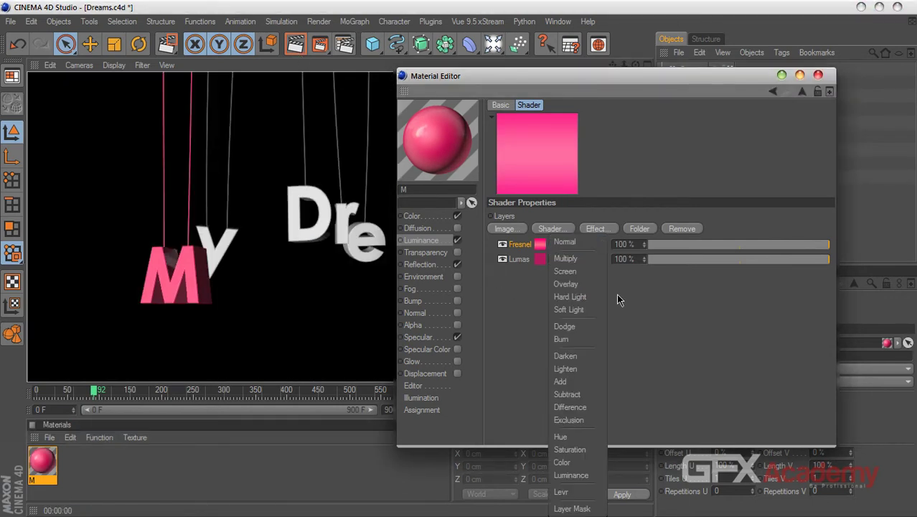
click(580, 285)
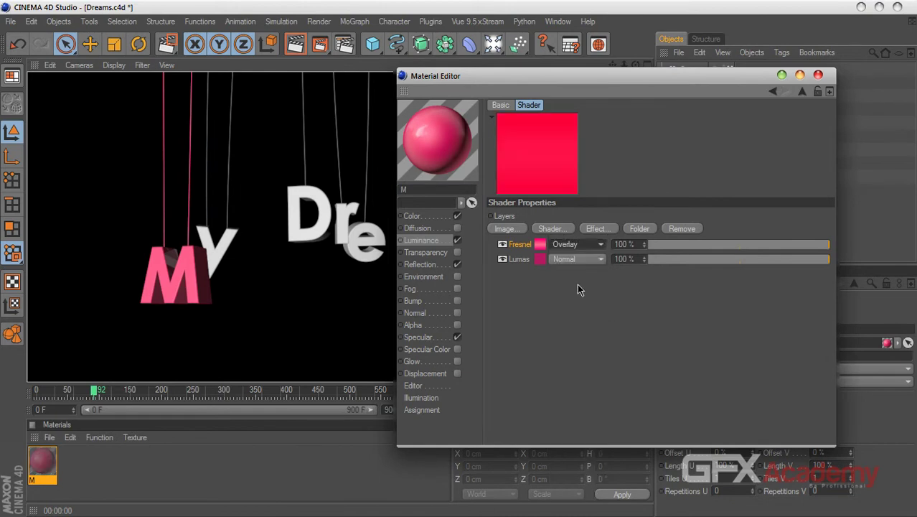
click(285, 48)
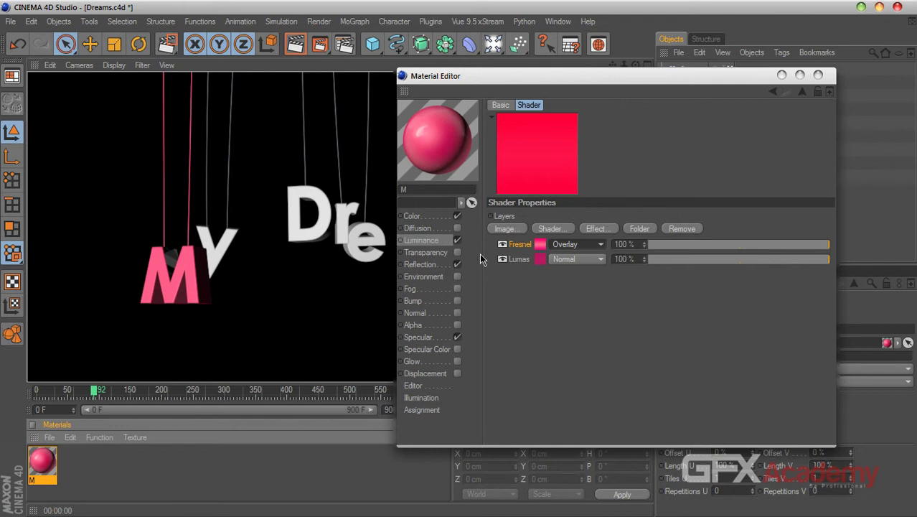
- Clear the Layer shader from the Luminance texture and paste the copied Fresnel shader in its place
click(438, 242)
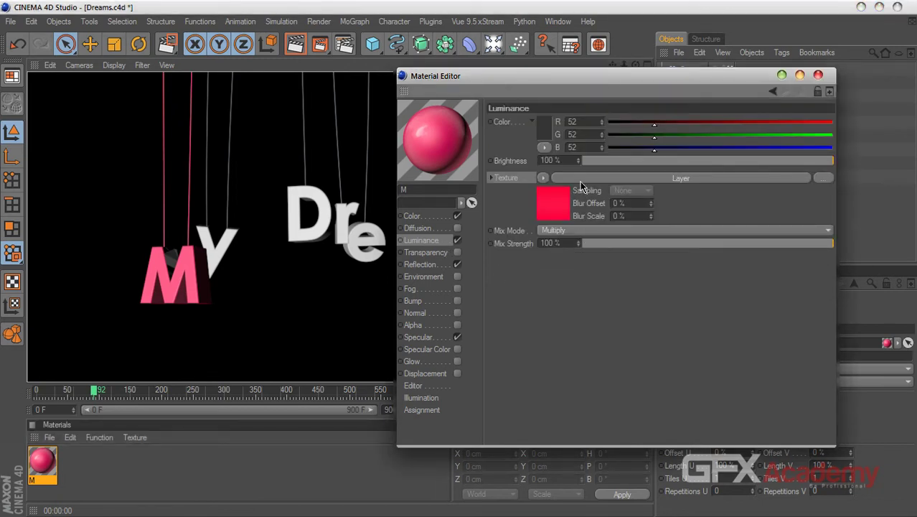
click(547, 178)
click(548, 188)
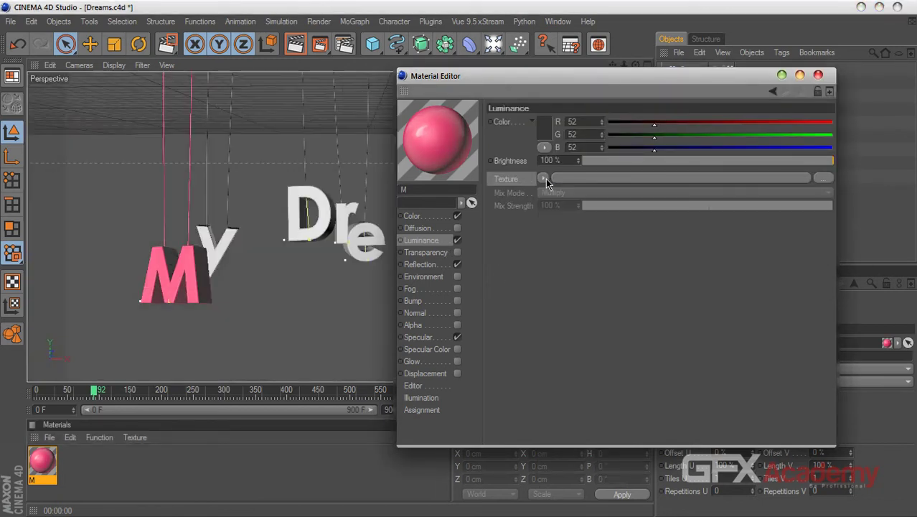
right_click(530, 184)
click(558, 229)
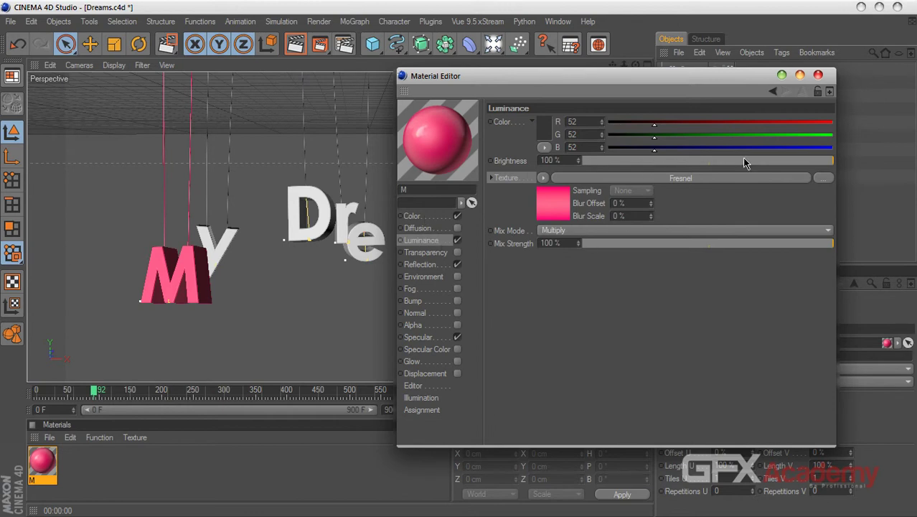
- Open the Color channel's Fresnel shader and set the gradient's first knot to dark pink, RGB 131, 0, 60
click(435, 217)
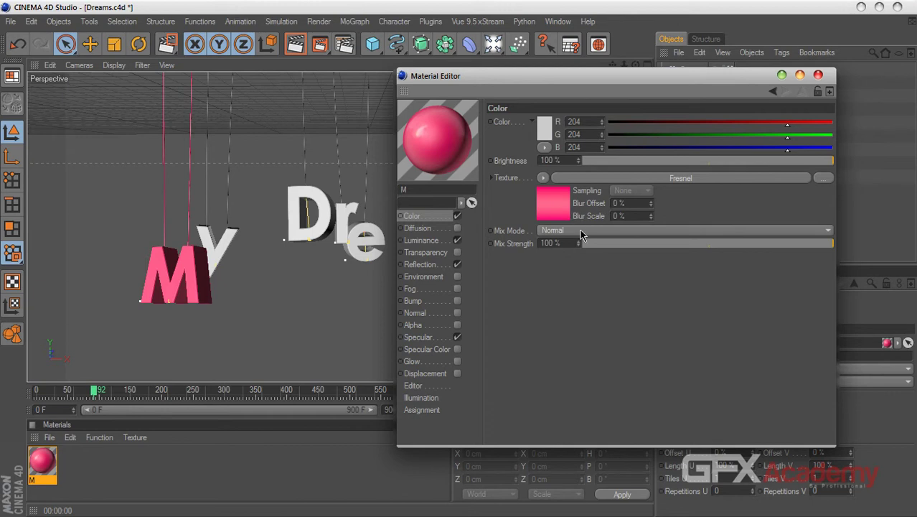
click(555, 210)
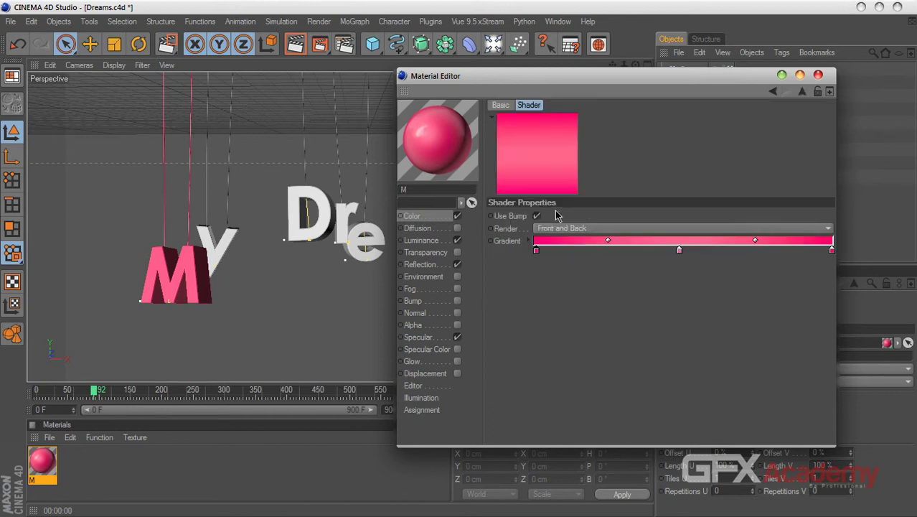
double_click(679, 251)
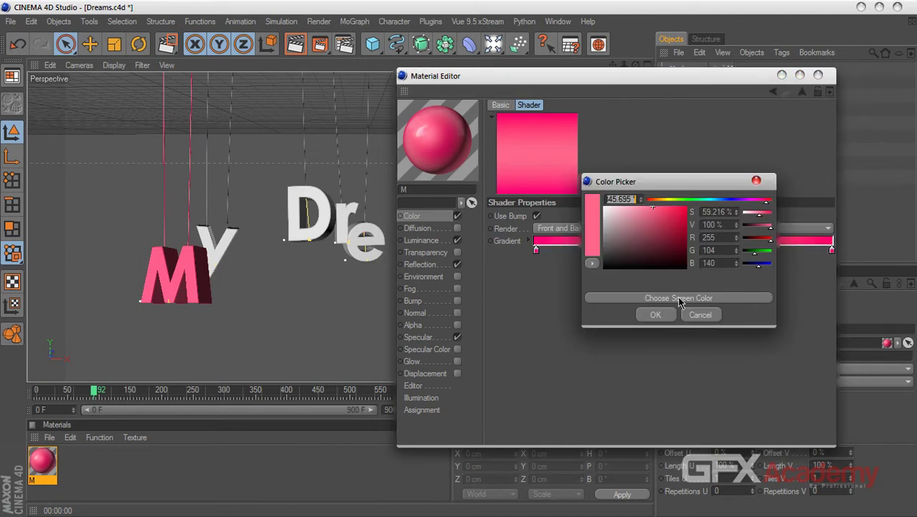
click(713, 314)
double_click(537, 251)
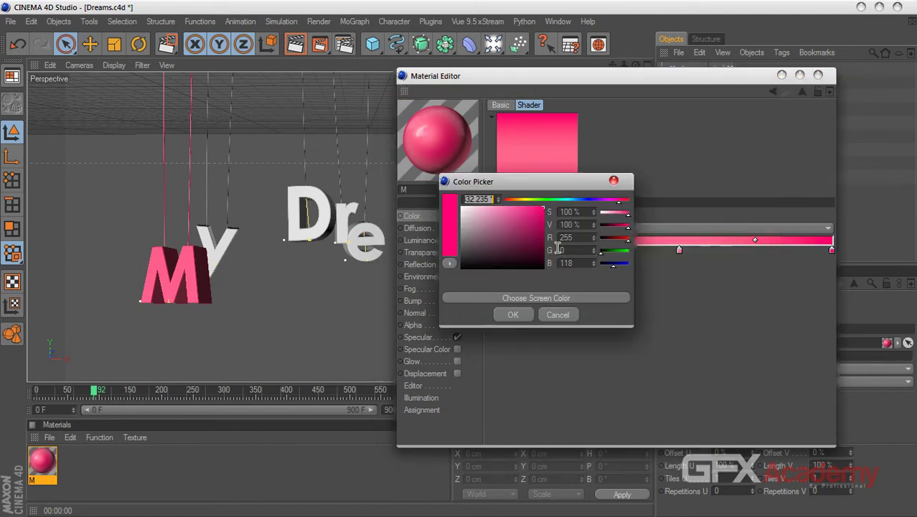
click(544, 237)
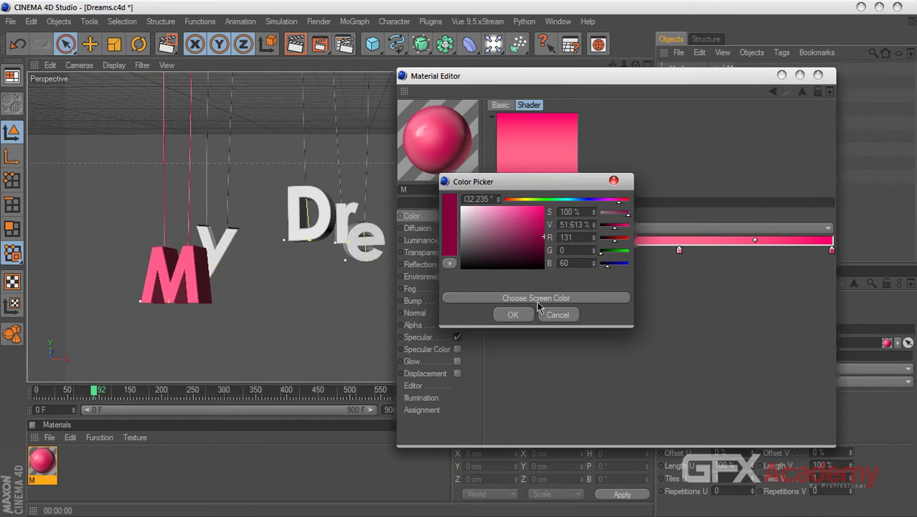
click(514, 316)
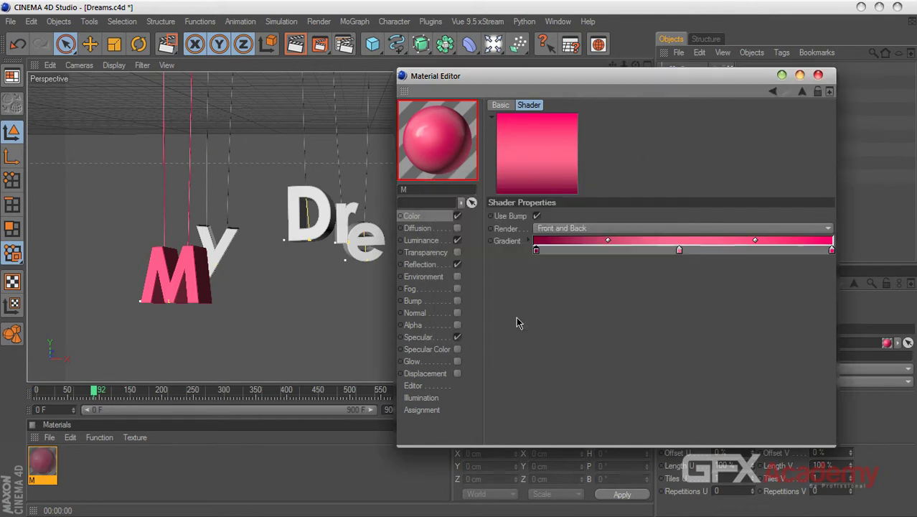
- Set the Fresnel gradient's last knot to dark pink, RGB 139, 0, 59, and render a preview
double_click(830, 250)
click(828, 233)
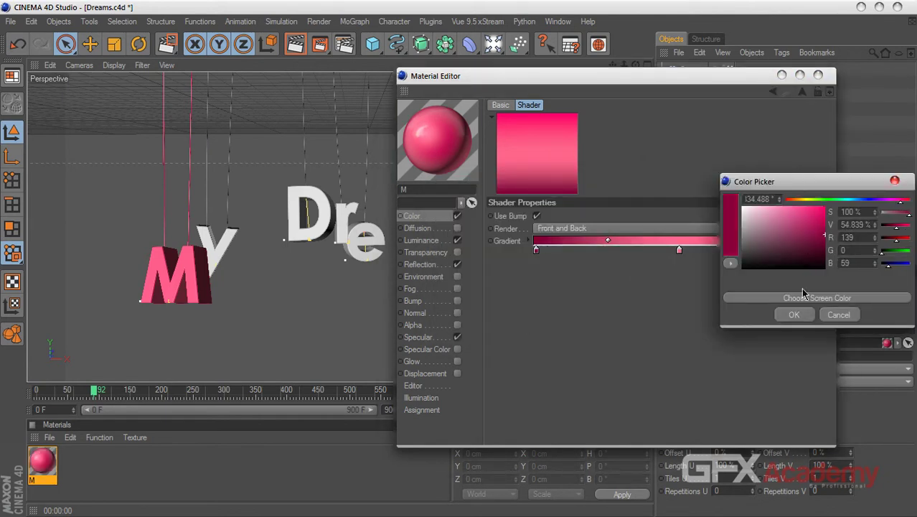
click(791, 314)
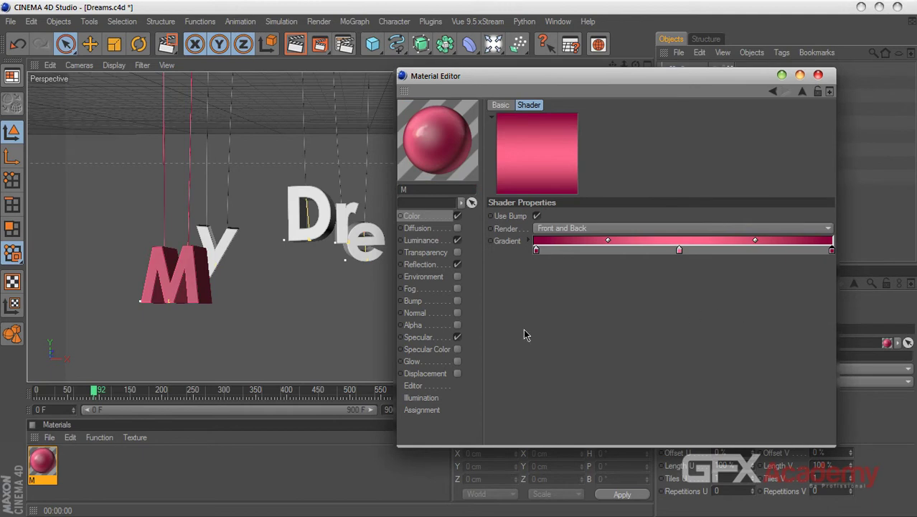
click(294, 44)
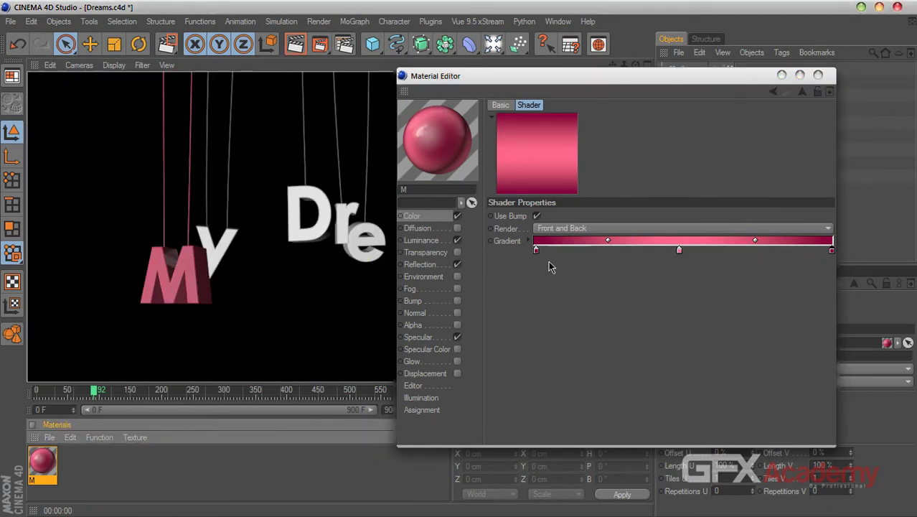
- Copy the gradient from the Color channel's Fresnel shader and clear the Color texture
click(439, 218)
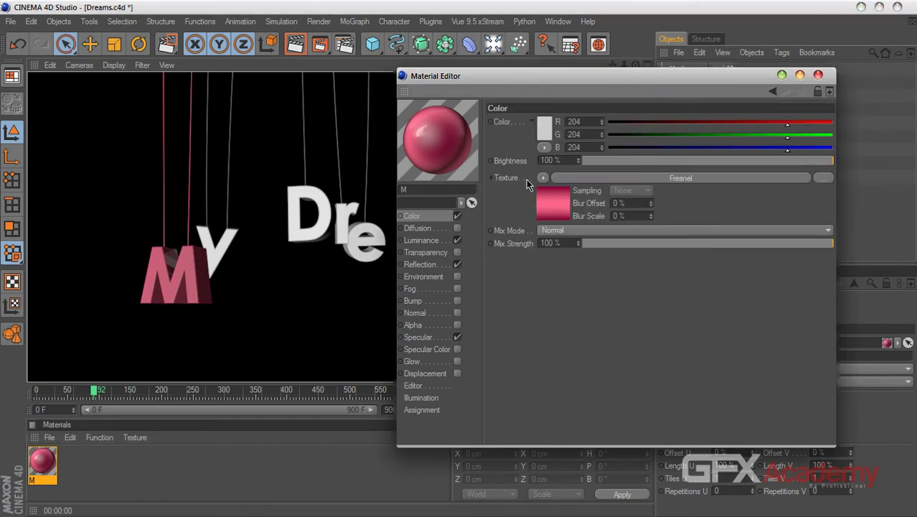
click(553, 212)
right_click(507, 246)
click(542, 294)
click(416, 218)
click(543, 178)
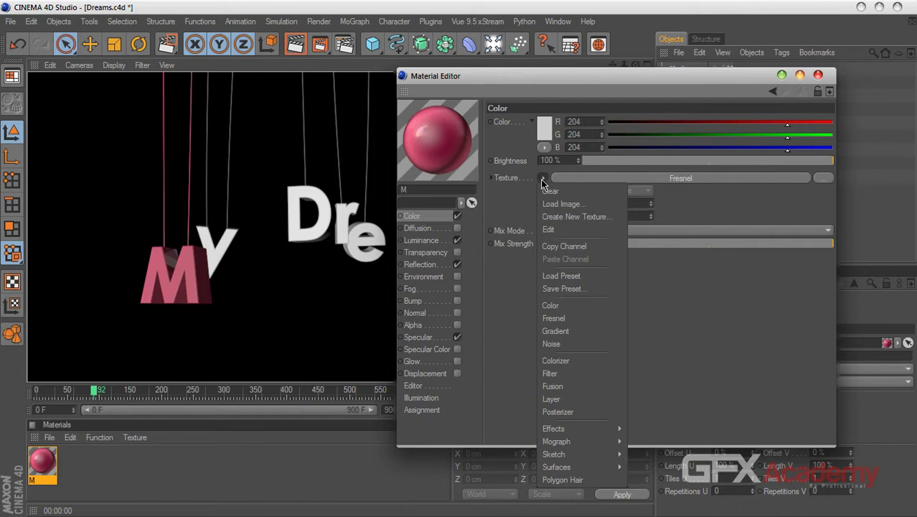
click(552, 191)
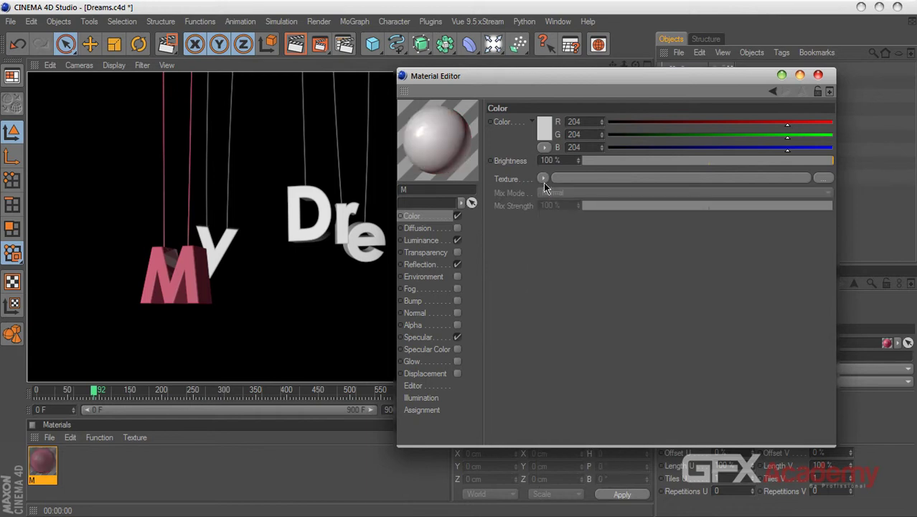
- Load a Gradient shader into the Color texture, paste the copied pink gradient into it and render a preview
click(543, 179)
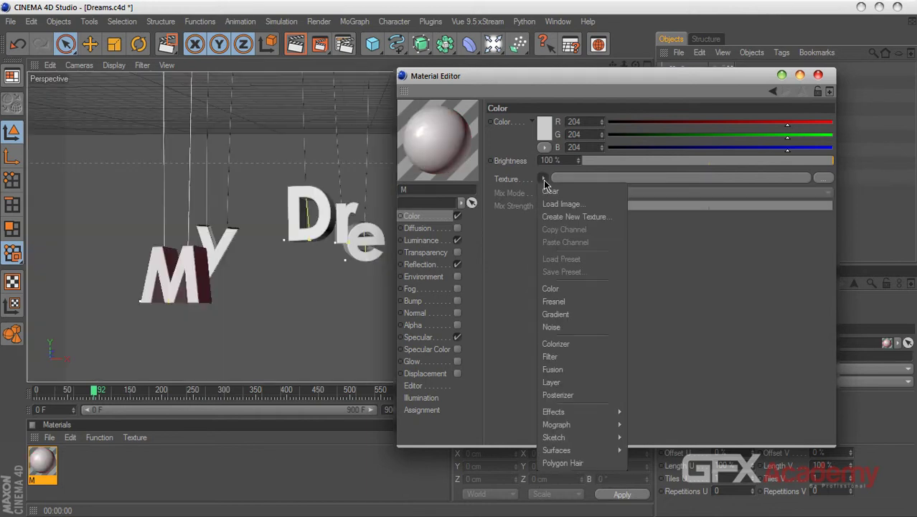
click(578, 314)
click(617, 178)
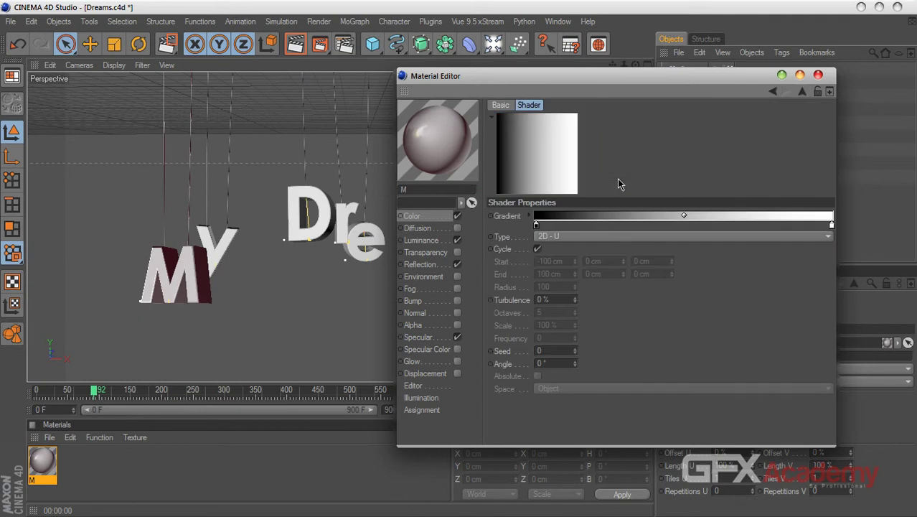
right_click(514, 218)
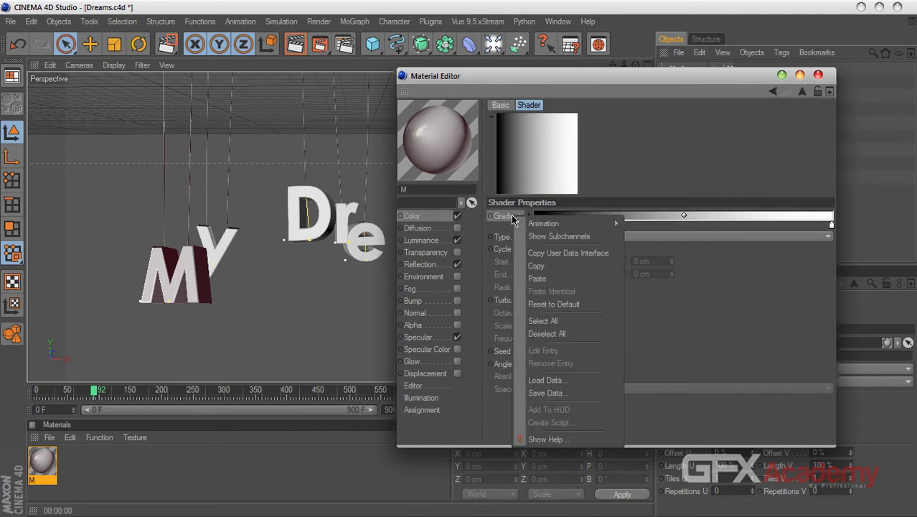
click(551, 280)
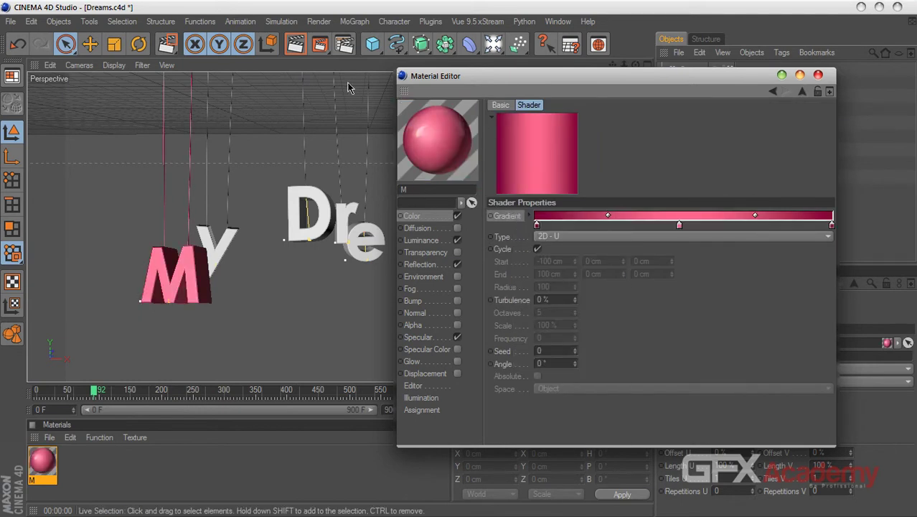
click(298, 47)
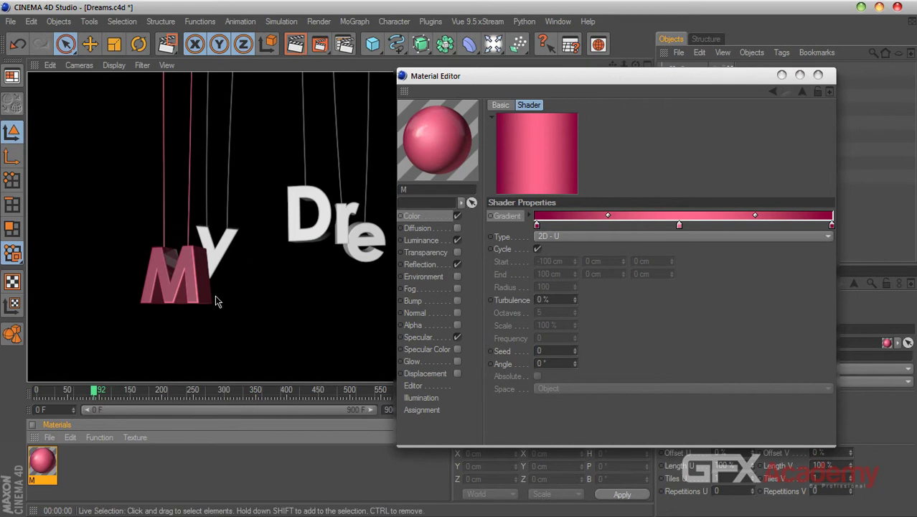
- Set the Color gradient's type to 2D - V and render the view
click(590, 237)
click(573, 259)
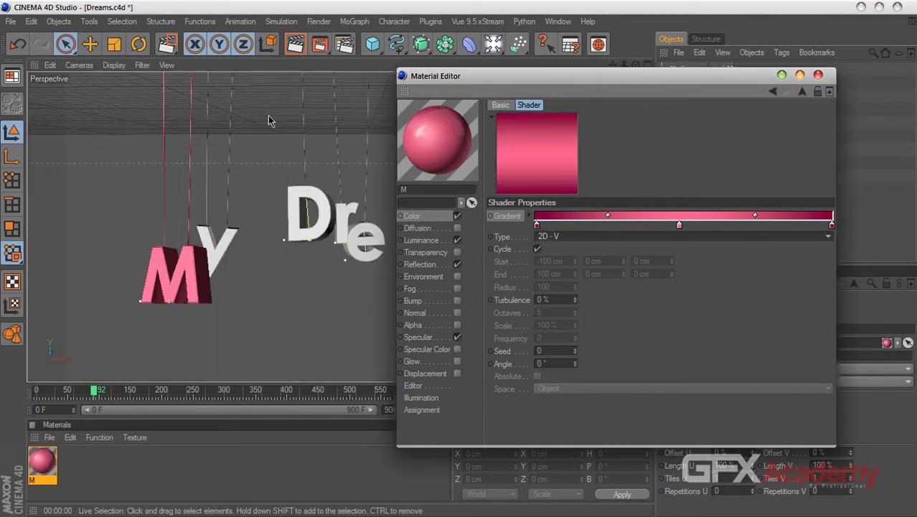
click(294, 45)
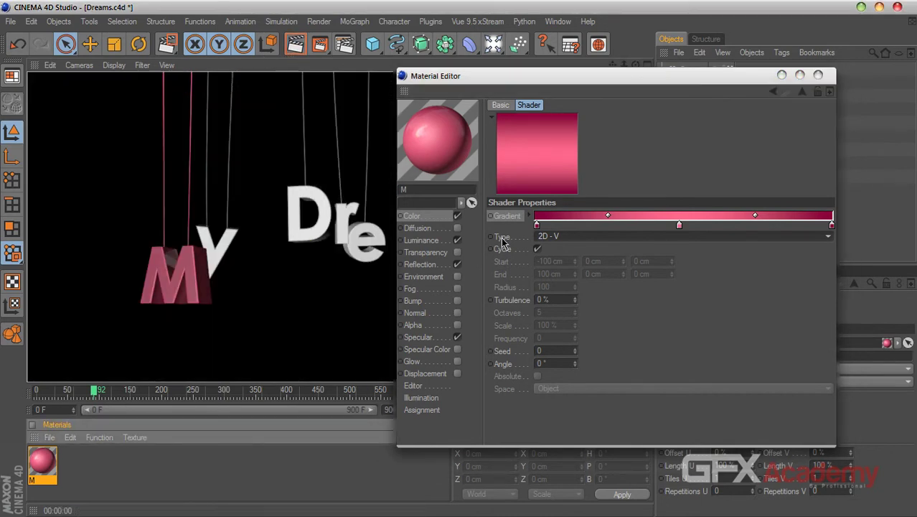
- Set the Luminance channel's mix mode to Normal and render a preview
click(439, 242)
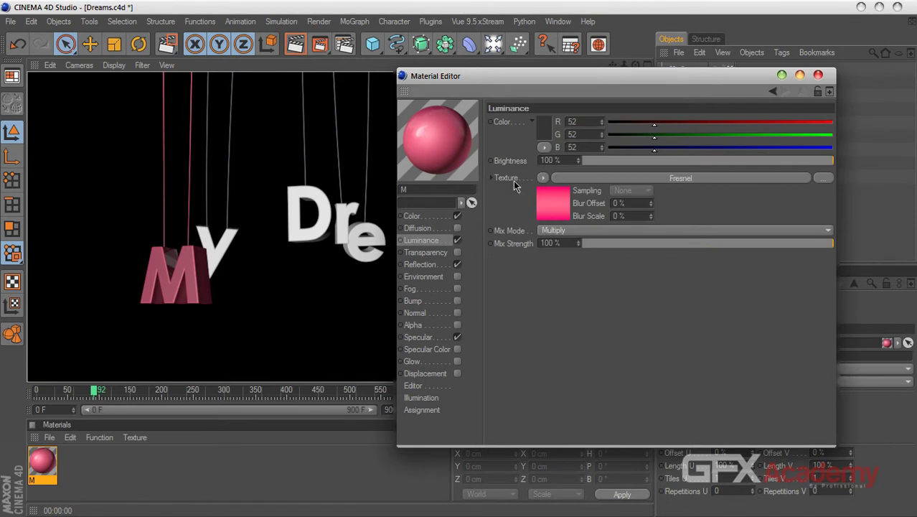
click(571, 231)
click(569, 244)
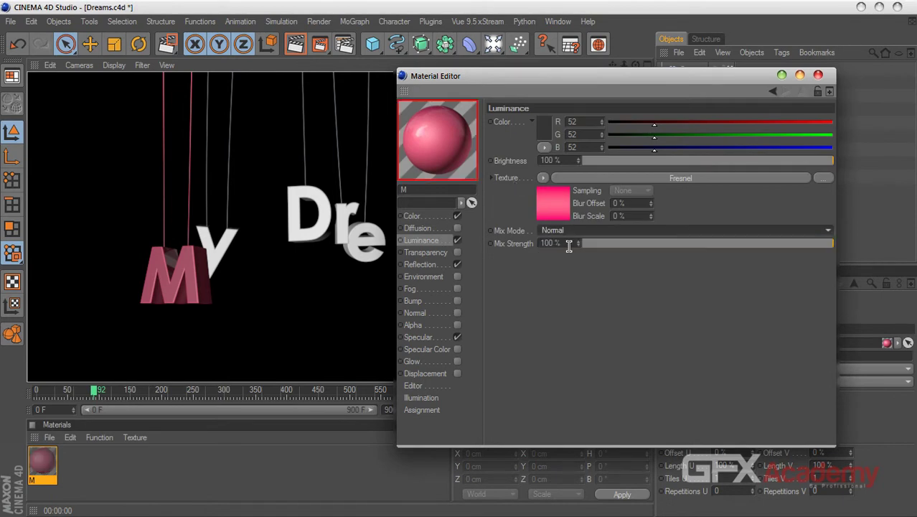
click(294, 44)
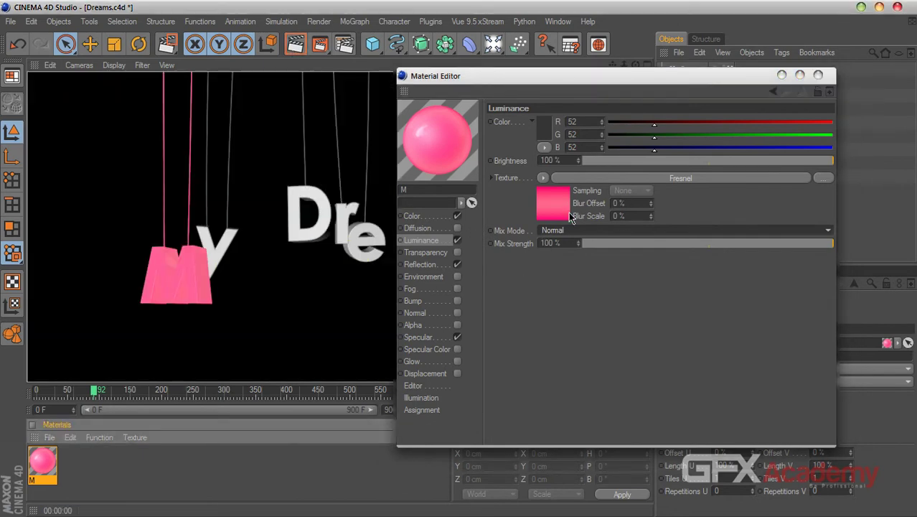
- Clear the Luminance texture and set the luminance colour to white, RGB 255, 255, 255
click(541, 188)
click(554, 191)
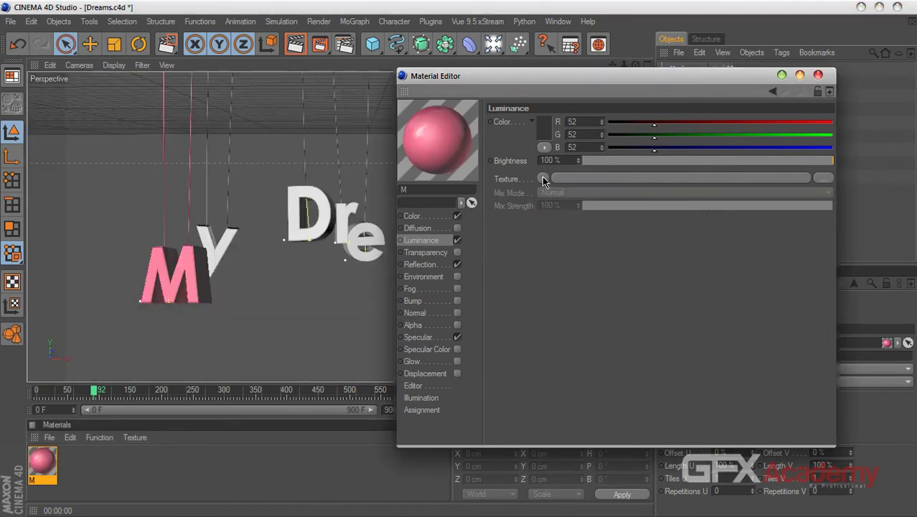
drag(520, 141, 420, 84)
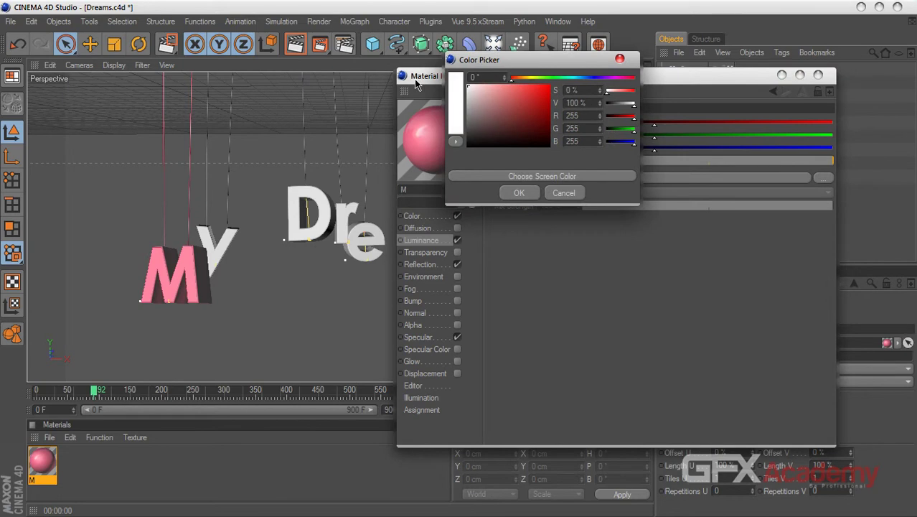
click(519, 192)
- Load a Lumas shader into the Luminance channel's texture
click(543, 178)
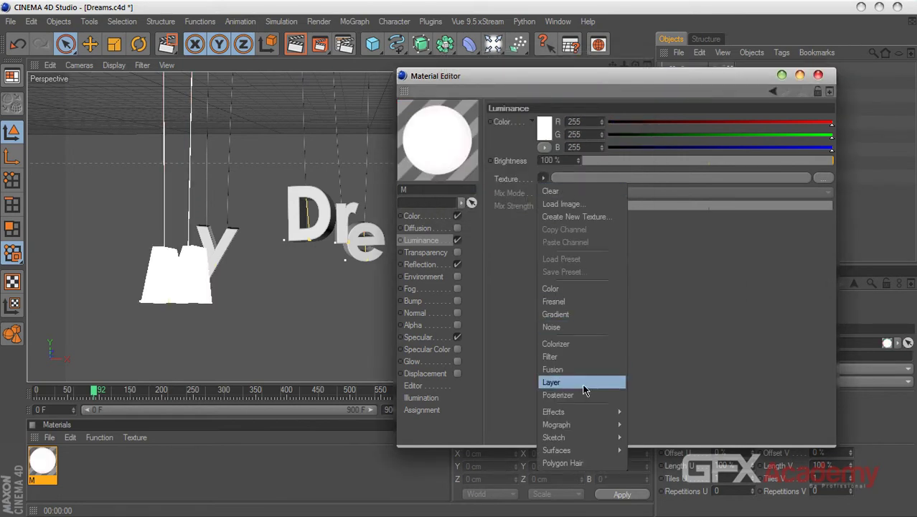
mouse_move(591, 411)
click(651, 395)
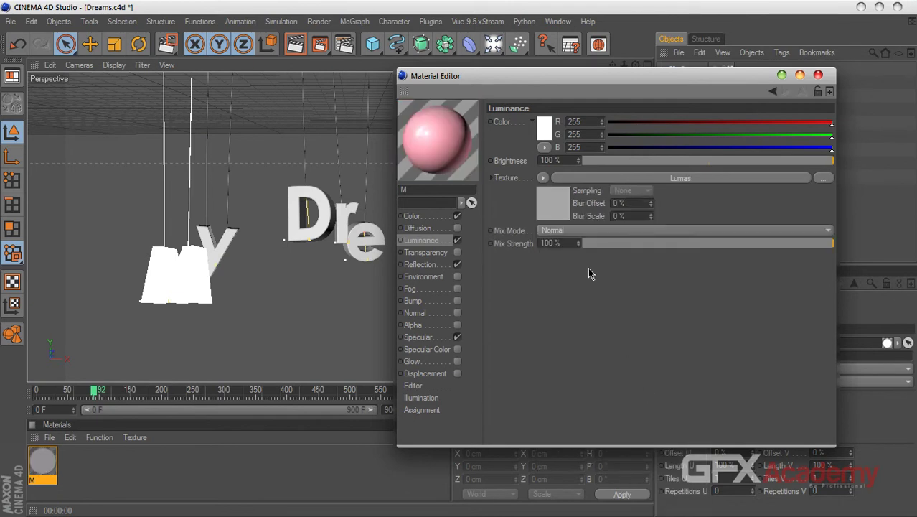
- Set the Lumas shader's Specular 2 colour to magenta, RGB 238, 0, 214
click(553, 200)
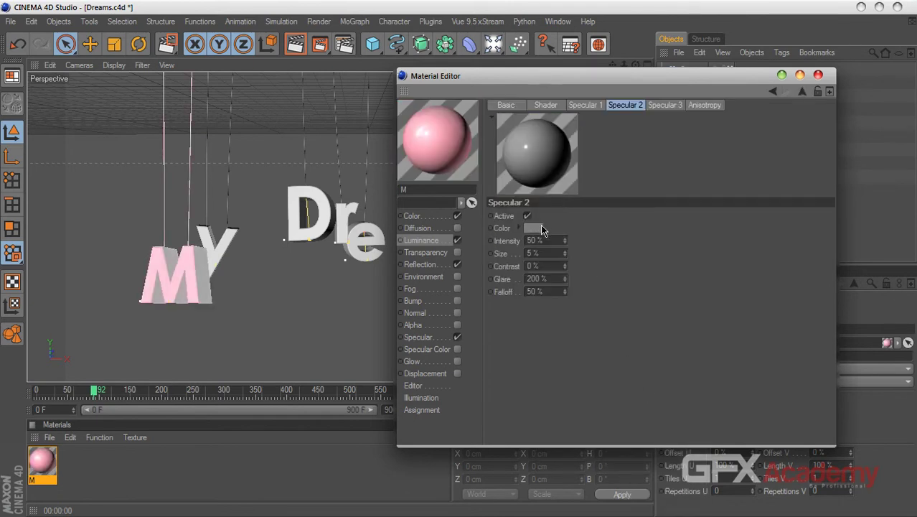
click(534, 228)
click(615, 175)
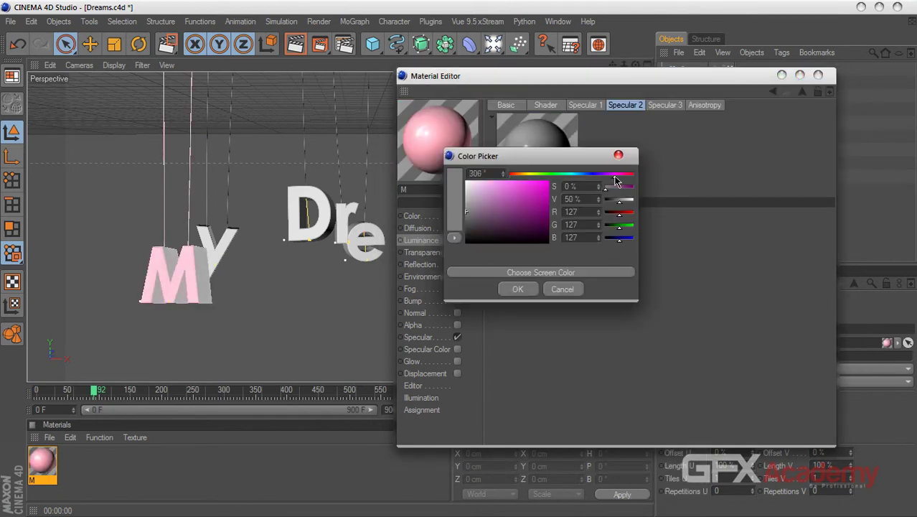
drag(528, 195, 548, 185)
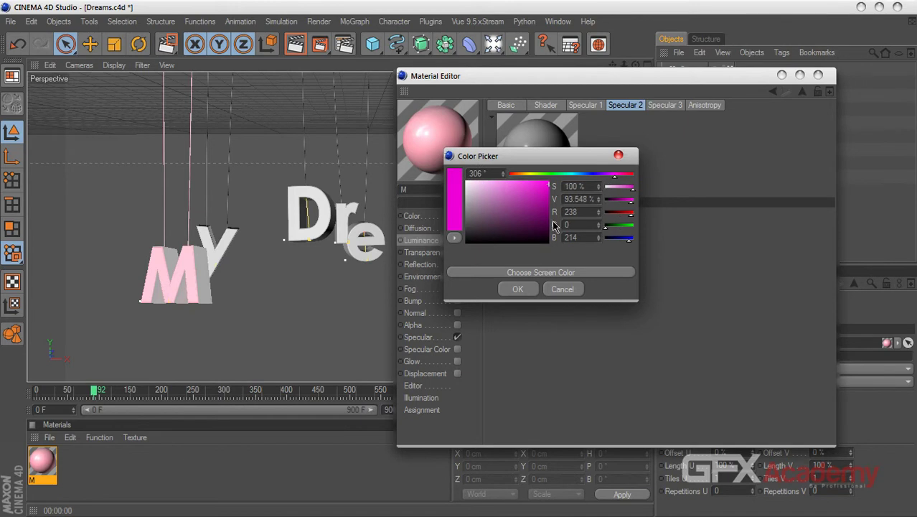
click(529, 289)
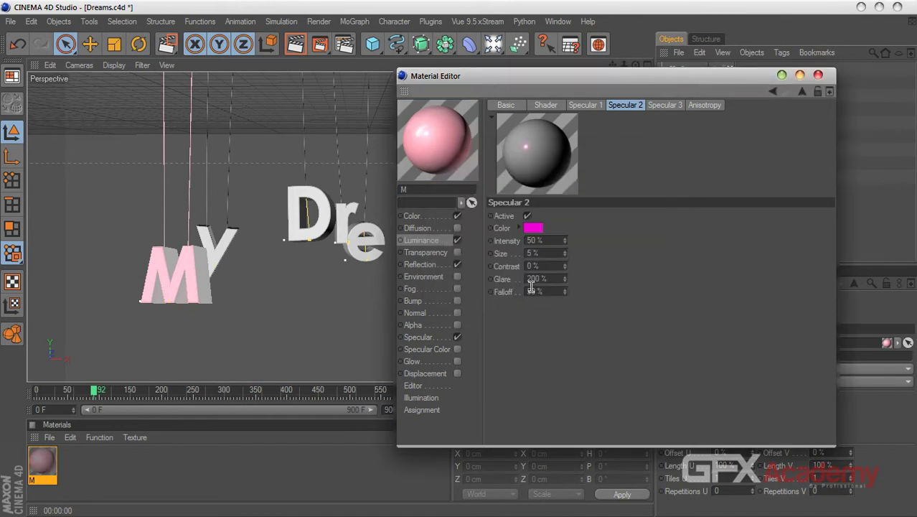
- Set the Lumas shader's main colour to magenta, hue 312° and RGB 224, 16, 183
click(545, 105)
click(537, 229)
click(543, 191)
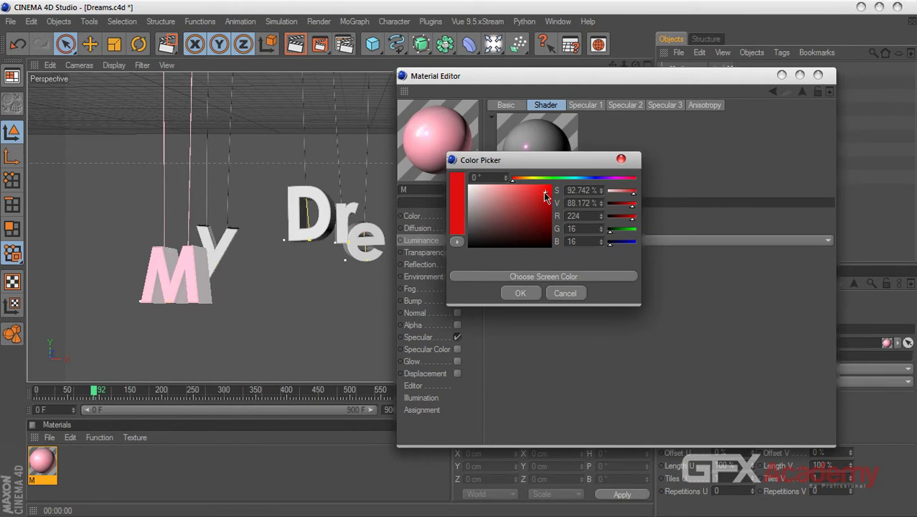
drag(517, 180, 619, 178)
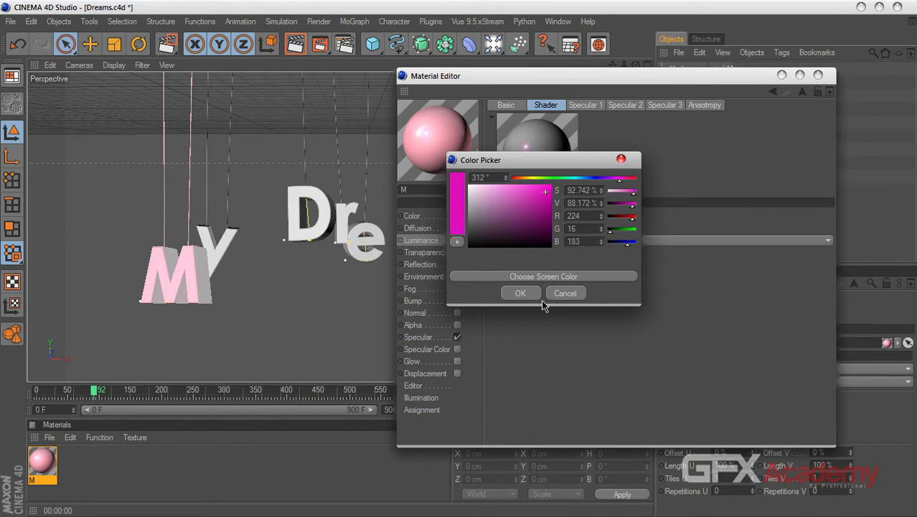
click(521, 294)
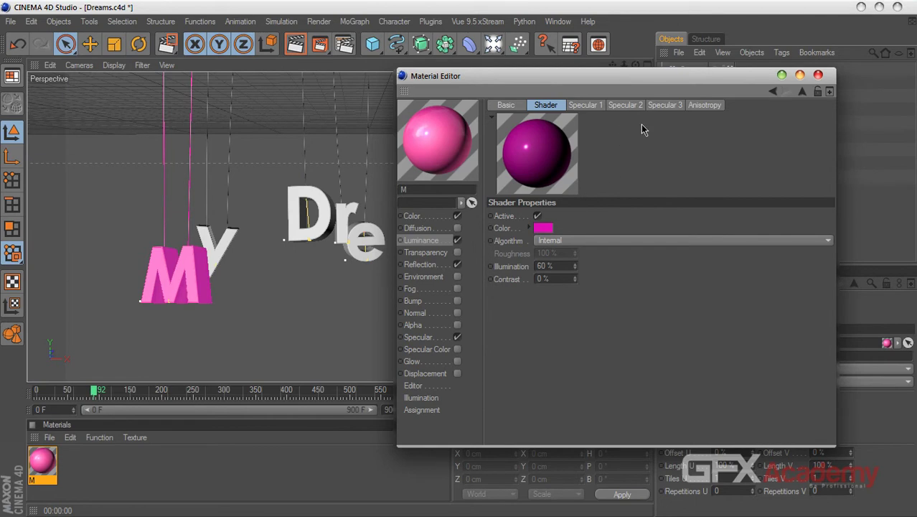
- Set the Lumas Specular 3 colour to a pink sampled from the screen, RGB 255, 75, 132
click(624, 105)
click(598, 106)
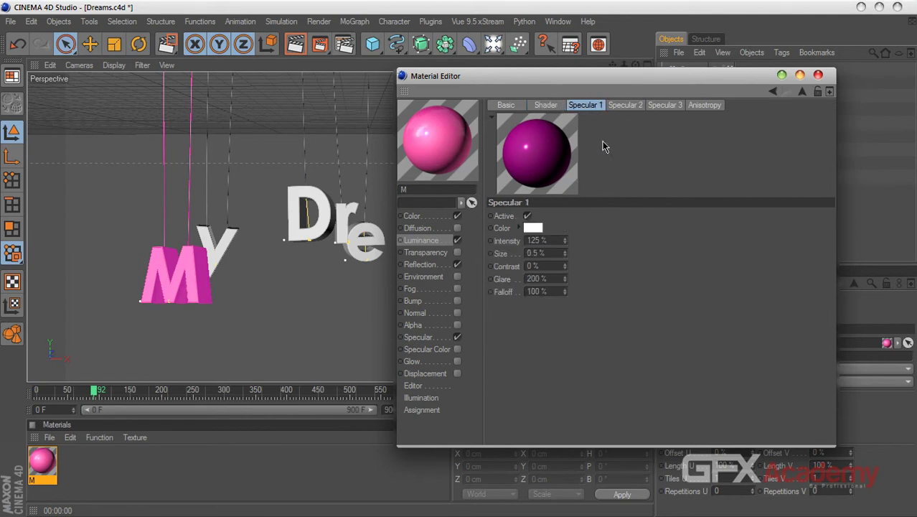
click(663, 105)
click(535, 229)
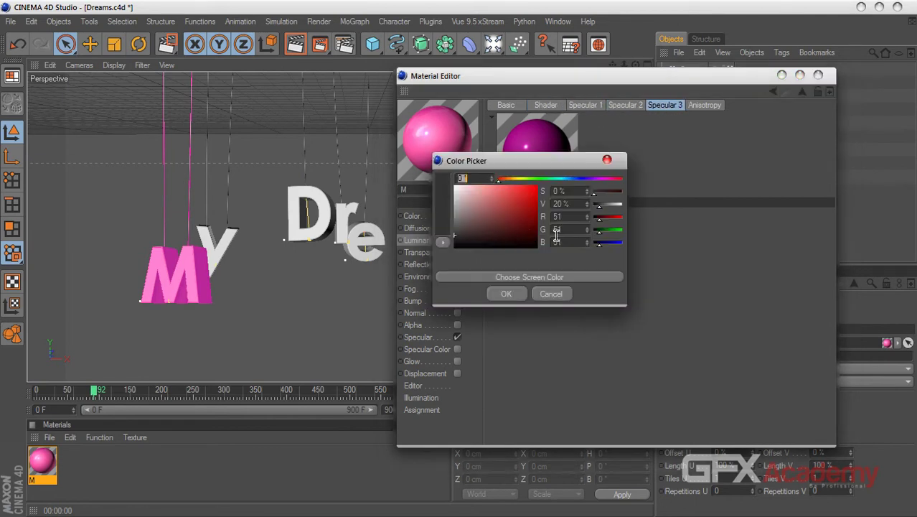
click(544, 277)
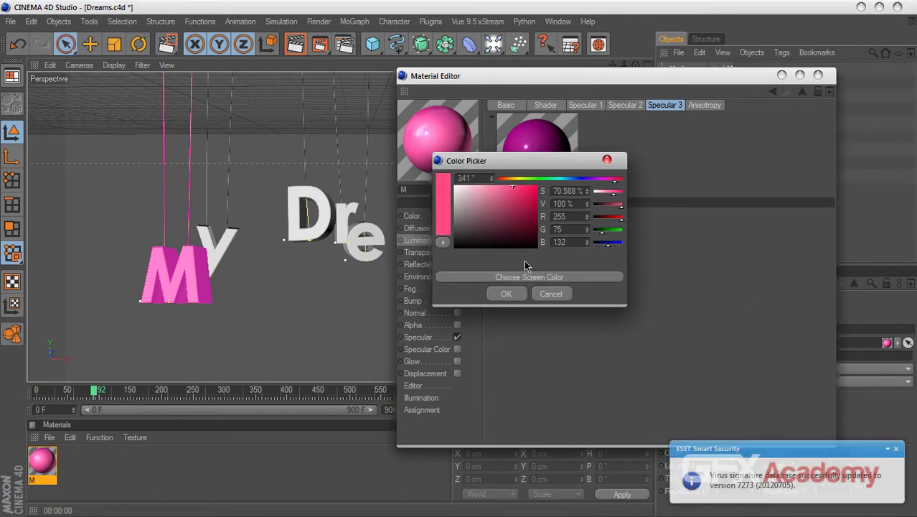
click(506, 294)
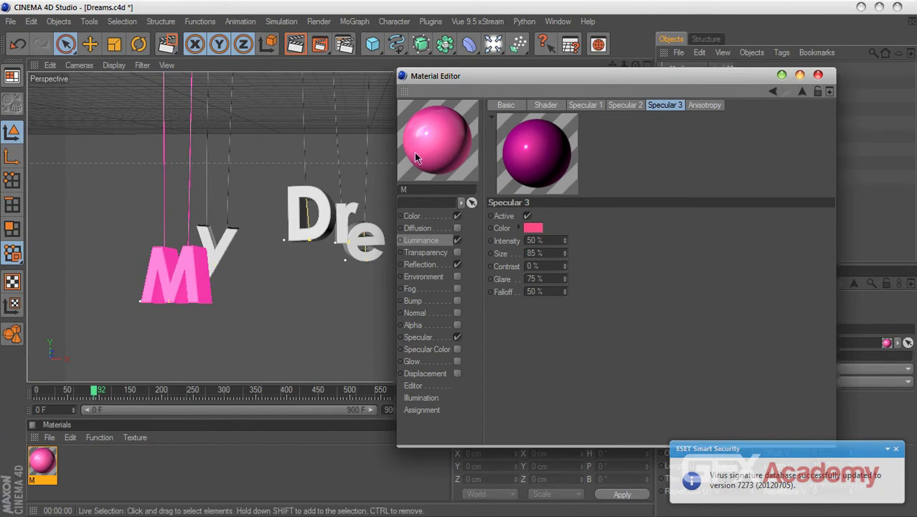
- Darken the Lumas Specular 3 colour to a deep maroon and render the view
click(531, 227)
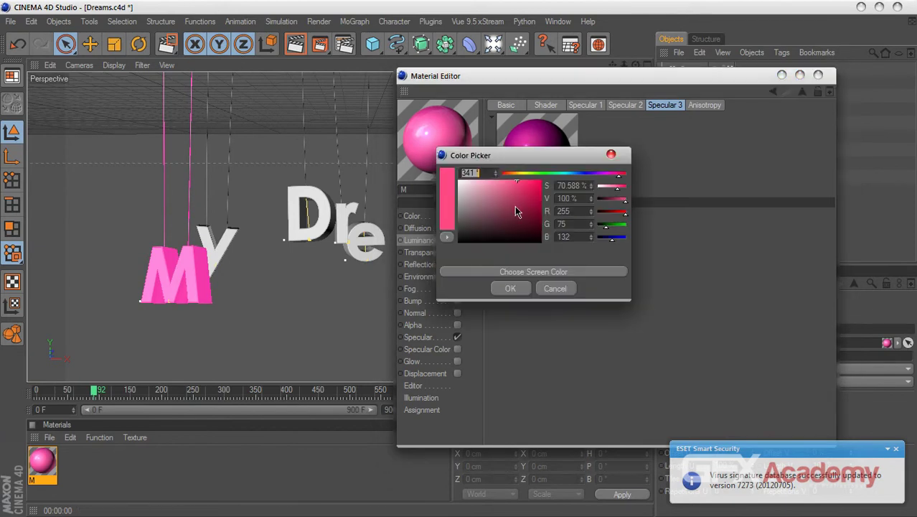
drag(516, 182, 516, 219)
click(510, 288)
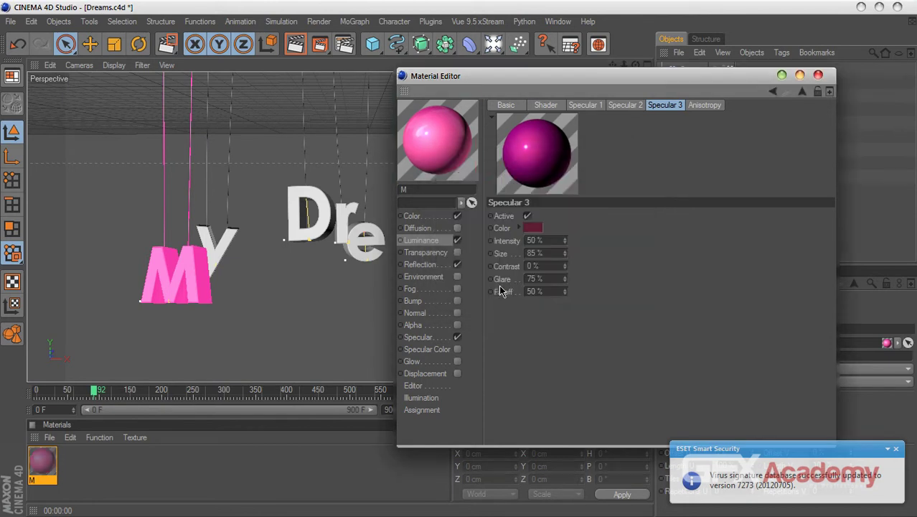
click(297, 47)
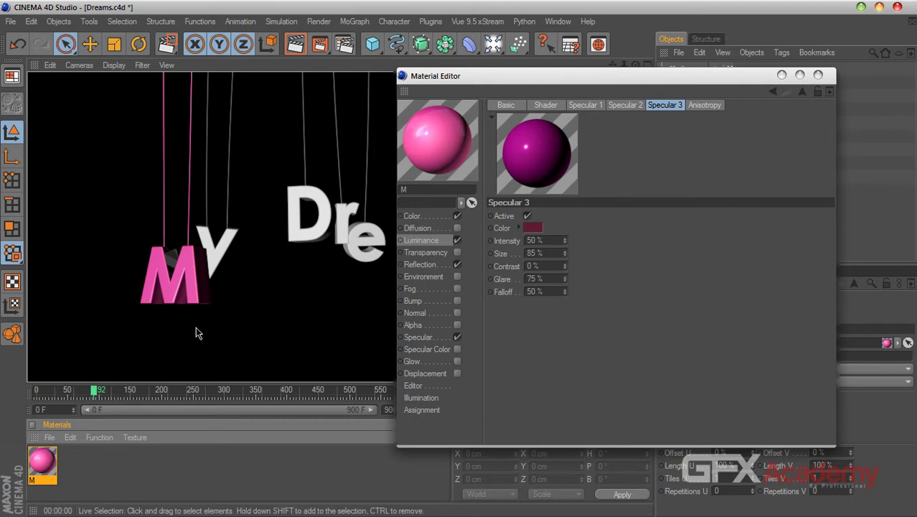
- Set the Color channel gradient's type to 2D - U, render the view and dismiss the security notification
click(445, 217)
click(600, 188)
click(594, 236)
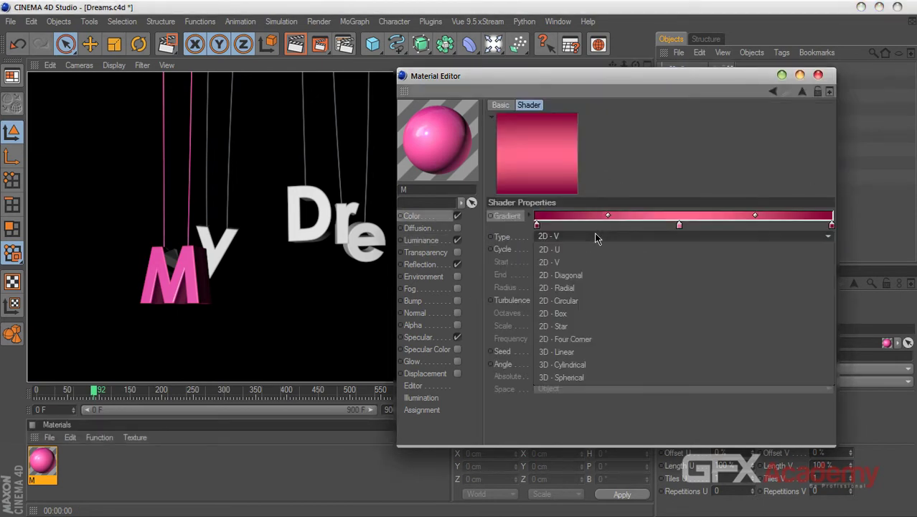
click(576, 249)
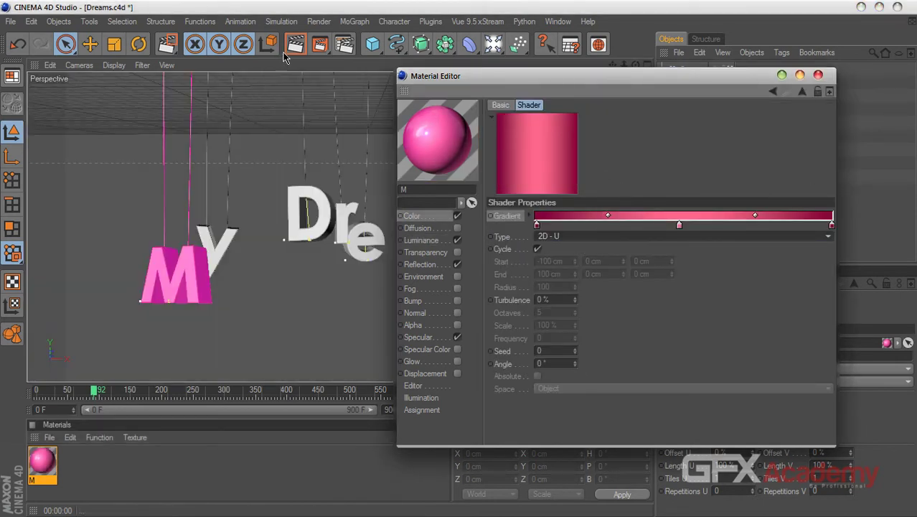
click(245, 327)
key(ctrl+r)
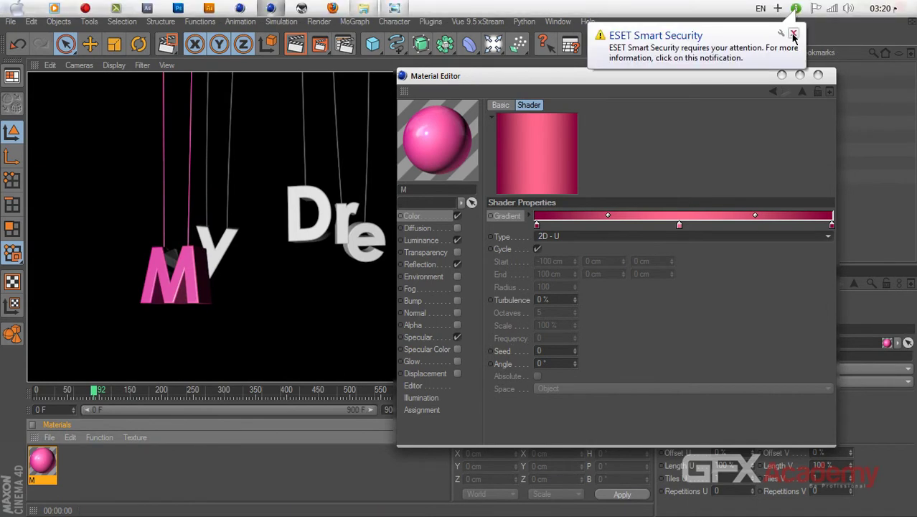
click(793, 34)
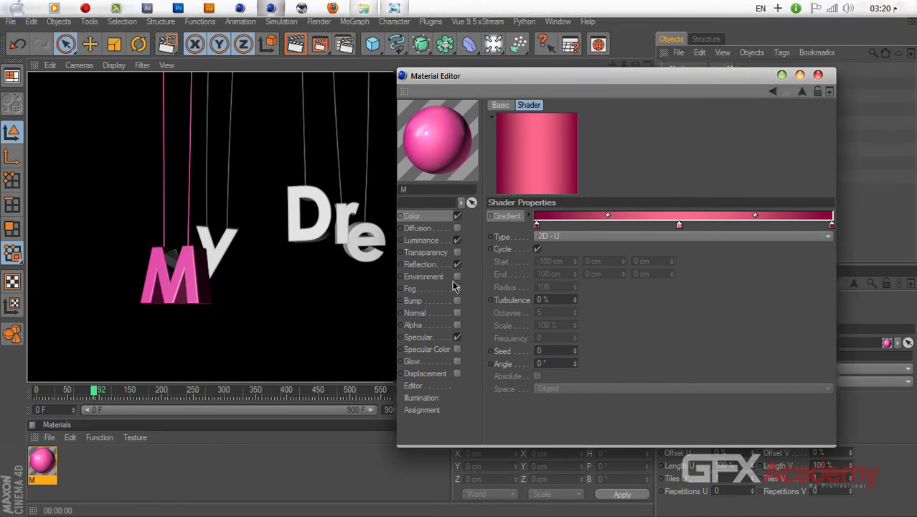
- Enable the Environment channel, load a Fresnel shader into its texture and render the view
click(423, 264)
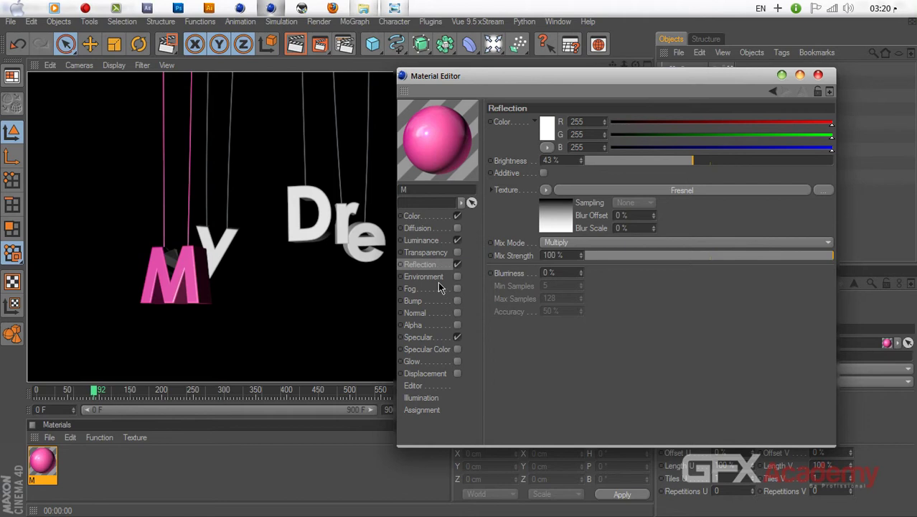
click(457, 277)
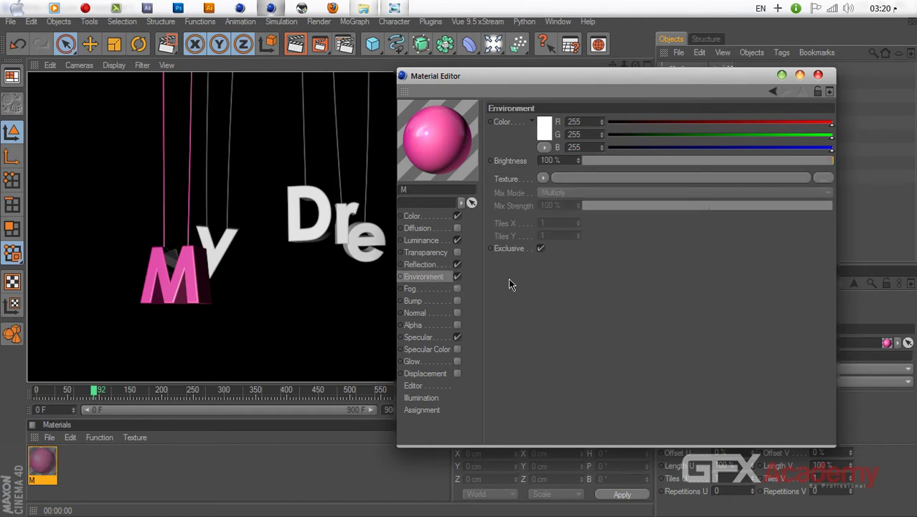
click(543, 178)
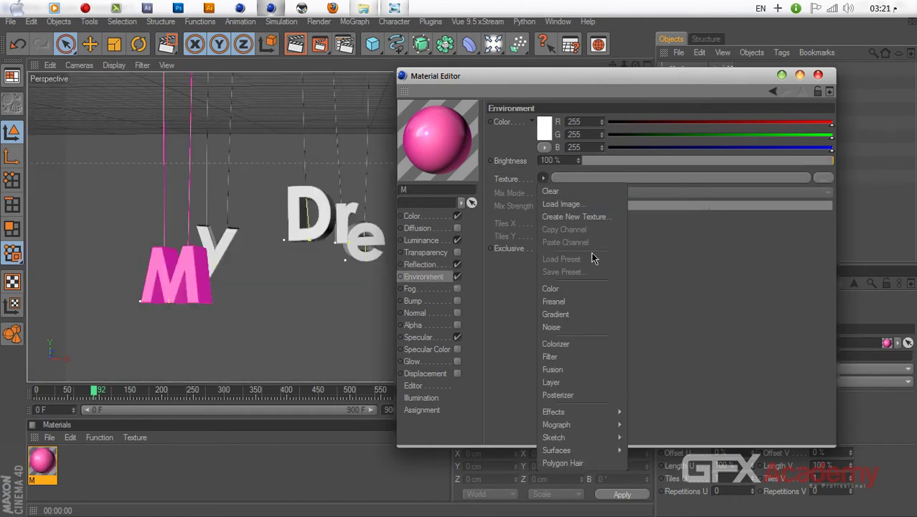
click(584, 302)
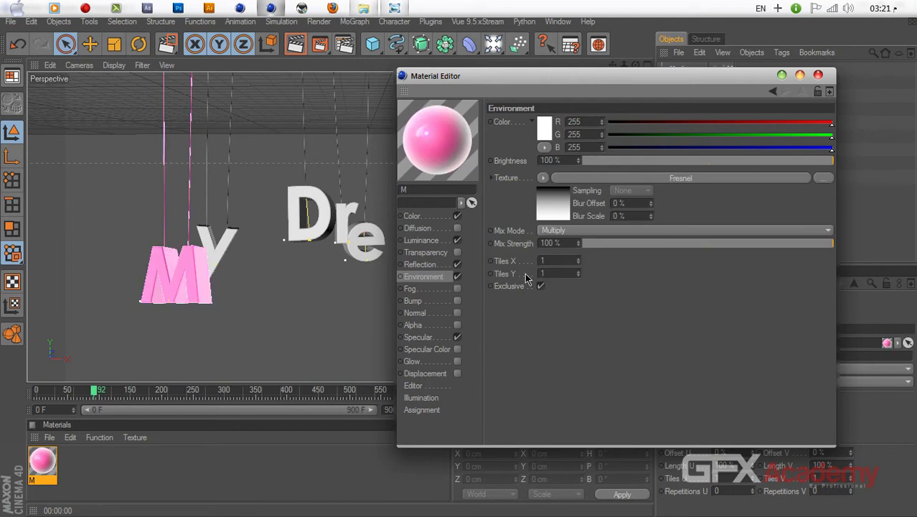
click(295, 45)
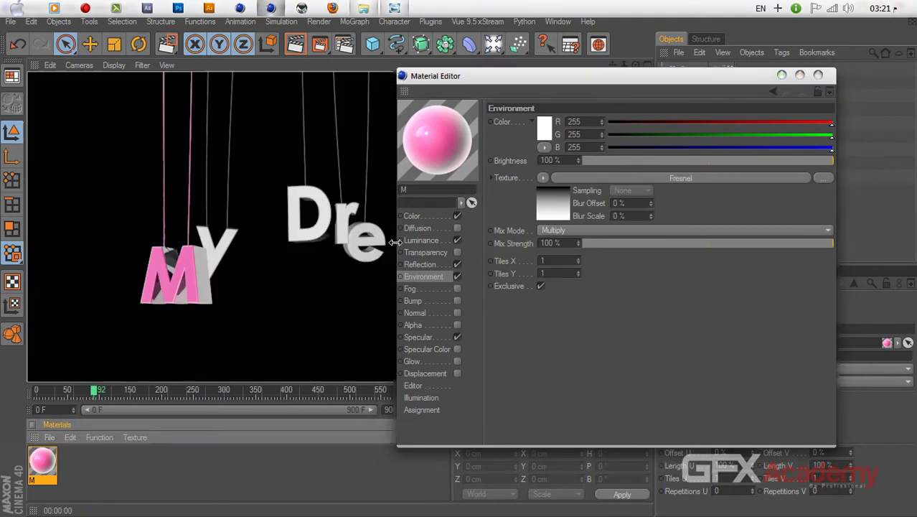
- Recolour the white knot of the Environment Fresnel gradient with a pink sampled from the screen, RGB 255, 96, 137
click(559, 214)
double_click(535, 248)
click(553, 297)
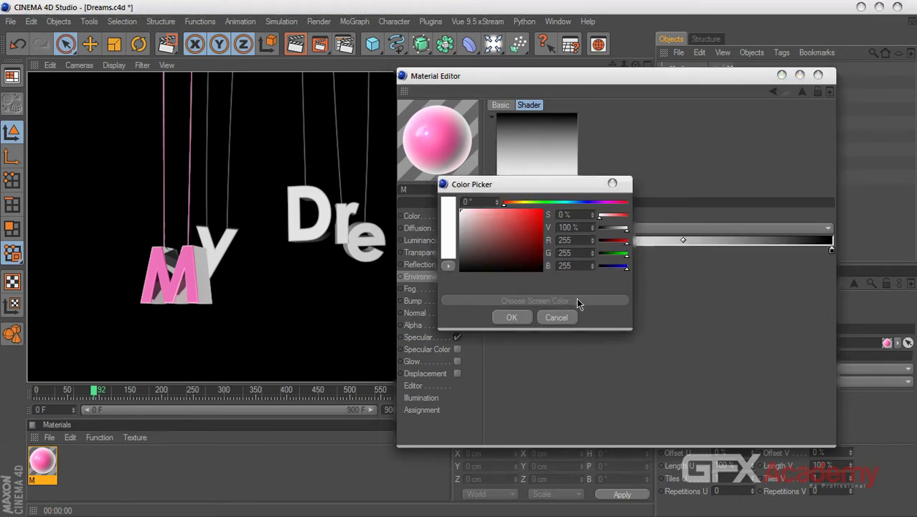
click(639, 290)
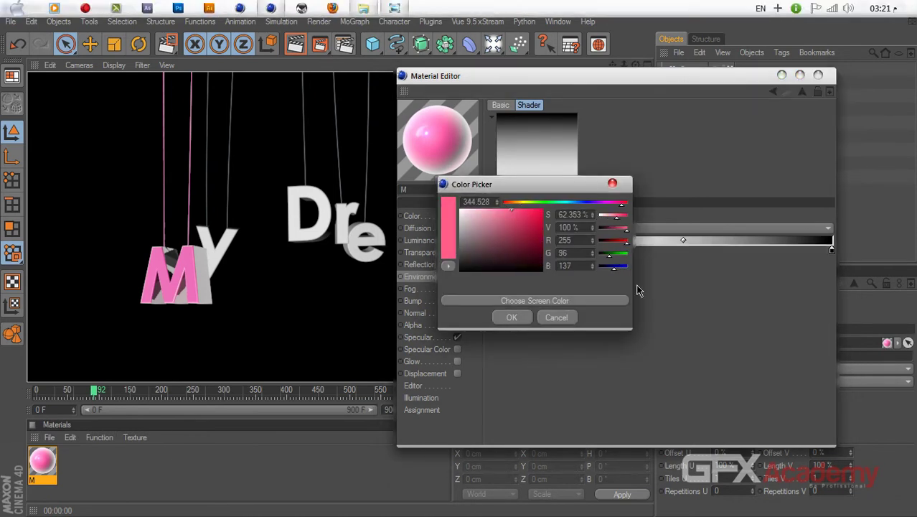
click(508, 320)
- Recolour the black knot of the Environment Fresnel gradient with sampled dark pink, RGB 105, 0, 49, and render the view
double_click(832, 250)
click(817, 297)
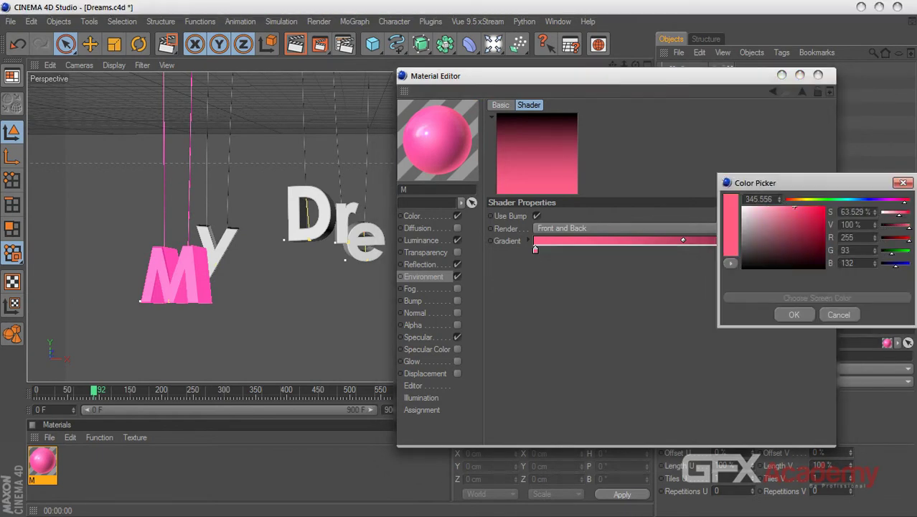
click(537, 144)
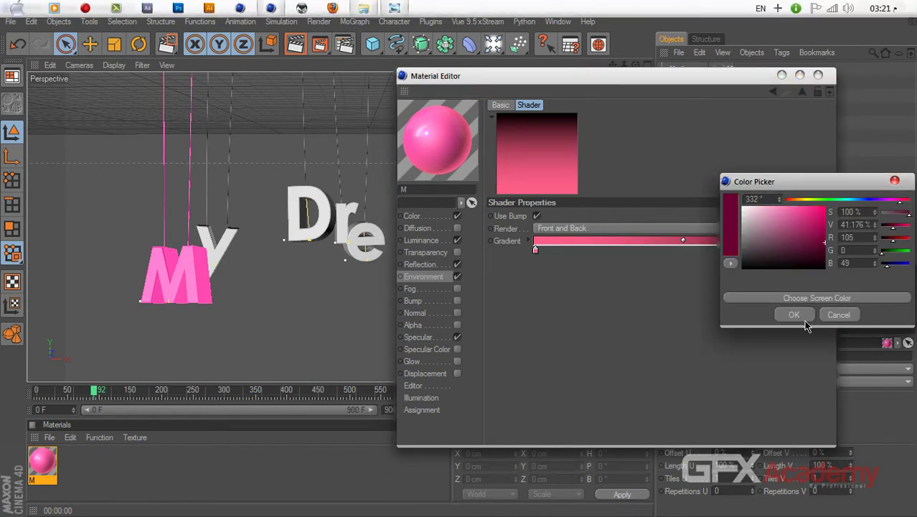
click(792, 314)
click(294, 44)
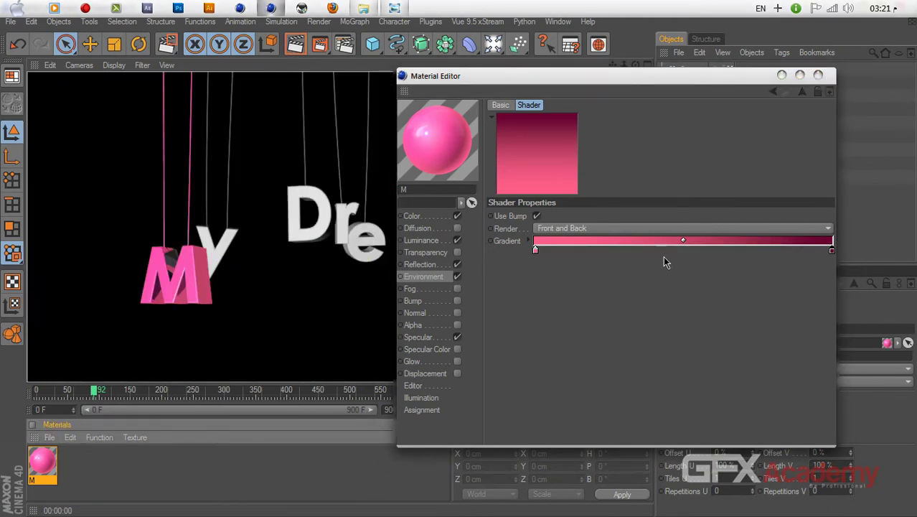
- Move the dark Fresnel gradient knot inward to about two-thirds of the gradient and enlarge the material preview
drag(832, 251, 732, 257)
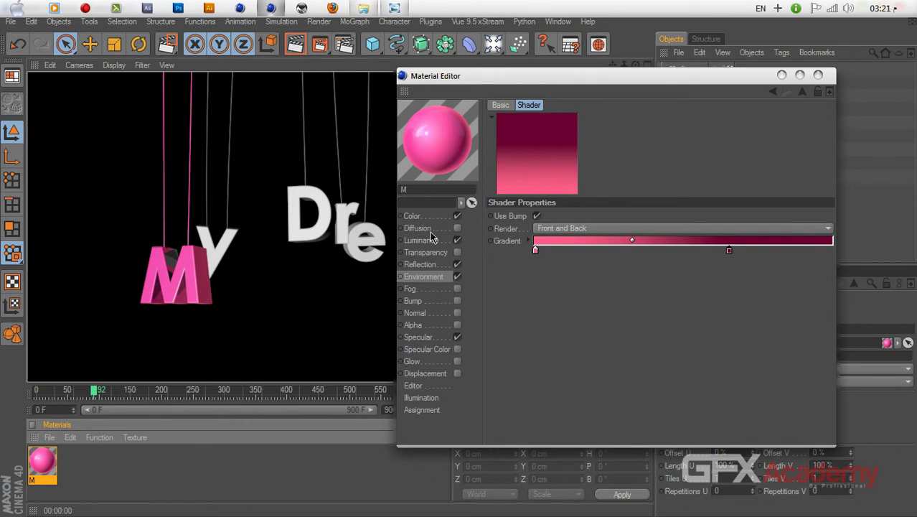
drag(511, 78, 439, 102)
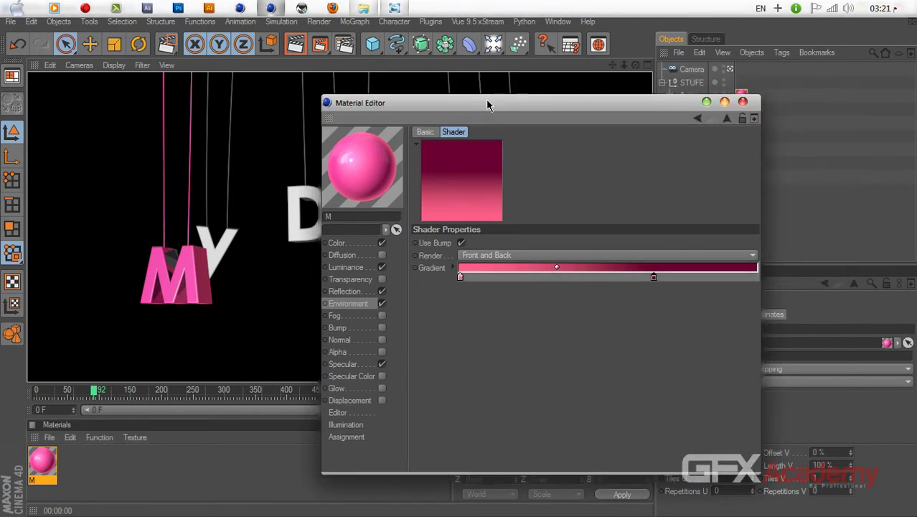
right_click(396, 159)
click(418, 142)
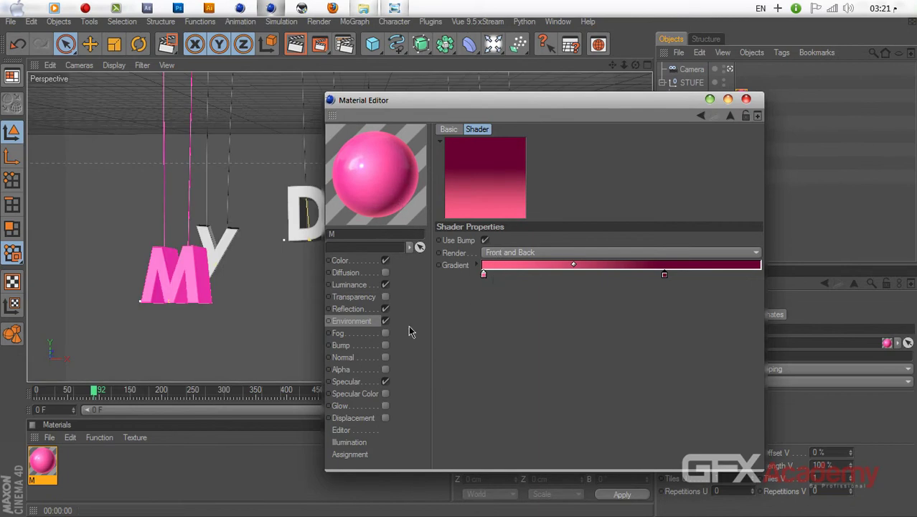
- Set the Reflection channel's mix mode to Normal
click(359, 310)
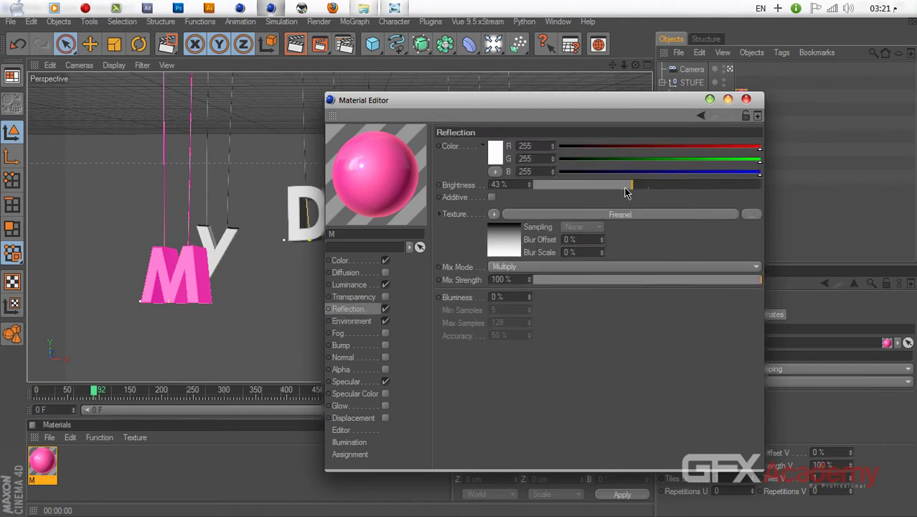
click(516, 269)
click(513, 280)
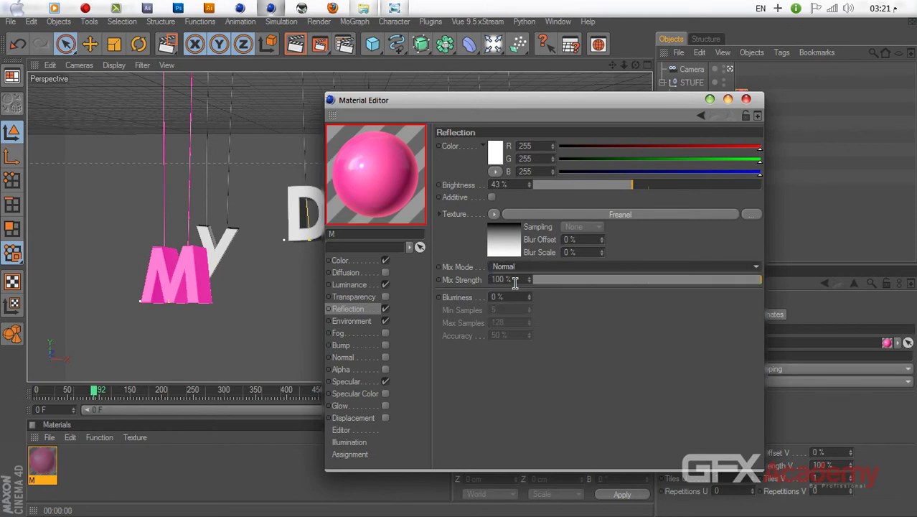
- Render the view and reduce the Reflection channel's brightness to 33%, keeping the mix strength at 100%
click(295, 44)
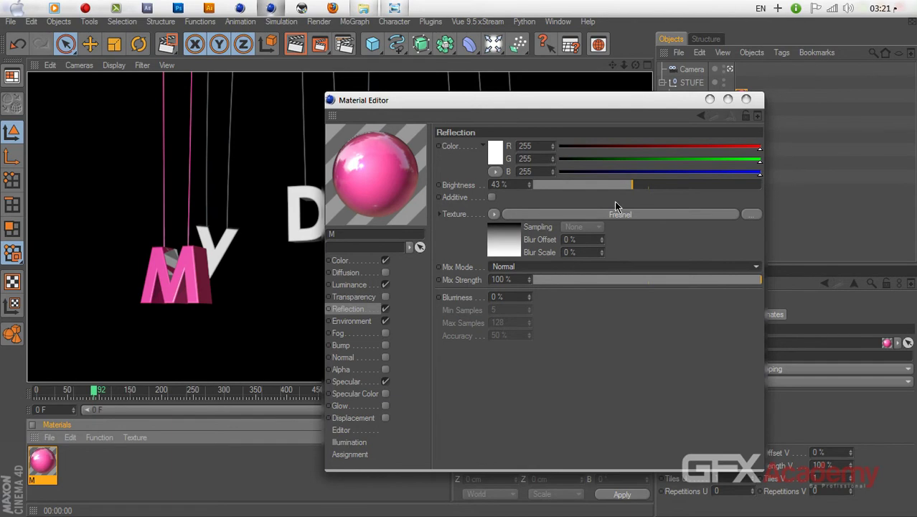
drag(629, 185, 607, 185)
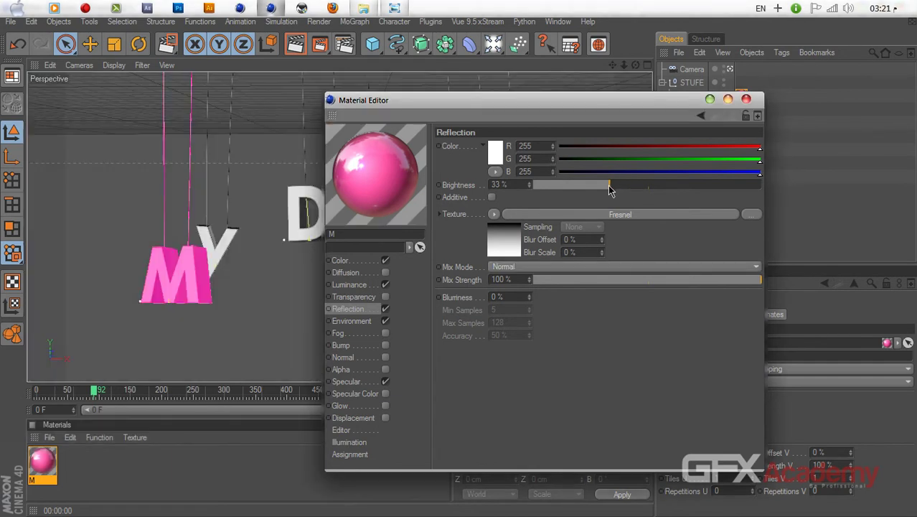
drag(732, 279, 788, 282)
- Set the Reflection Fresnel texture's Blur Offset and Blur Scale to 12% each
double_click(506, 297)
double_click(584, 240)
double_click(583, 251)
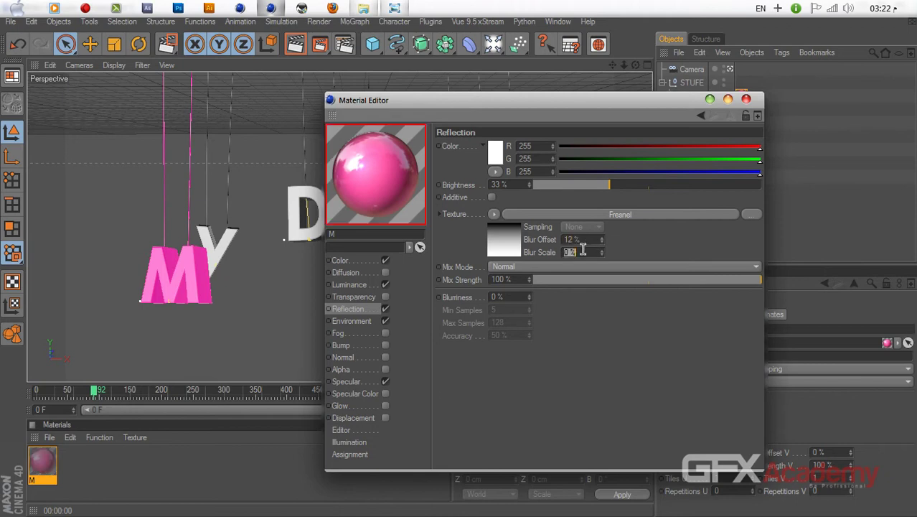
text(12)
key(Return)
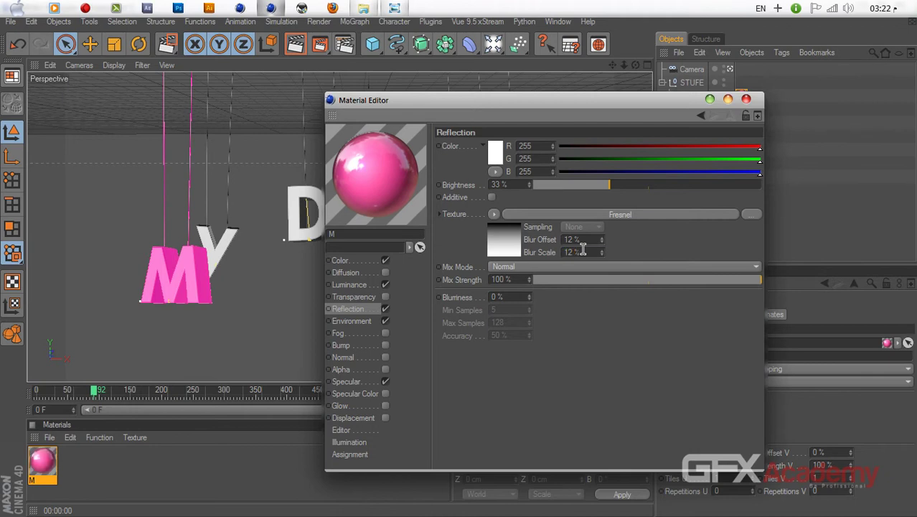
- Set the Reflection blurriness to 10% and check it in the rendered view
click(513, 294)
text(10)
key(Return)
click(271, 234)
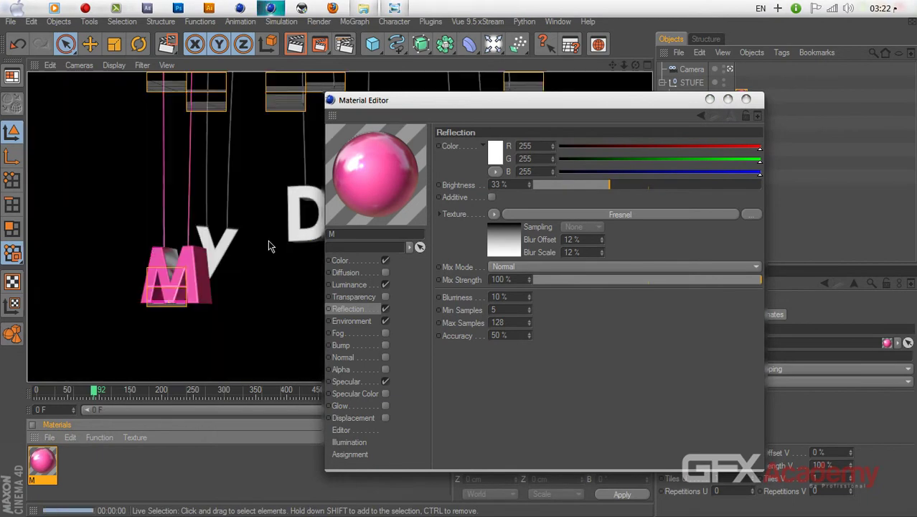
- Set the Reflection accuracy to 100% and render the view
click(514, 334)
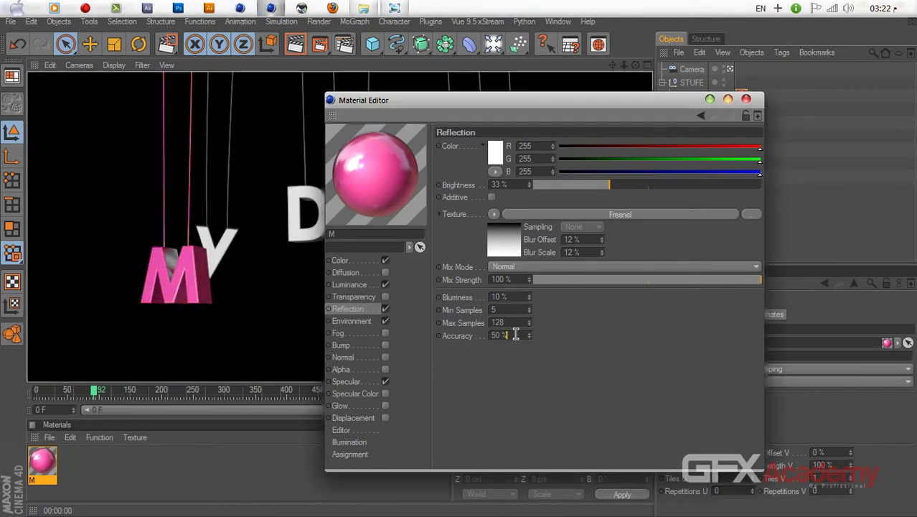
text(100)
key(Return)
click(295, 45)
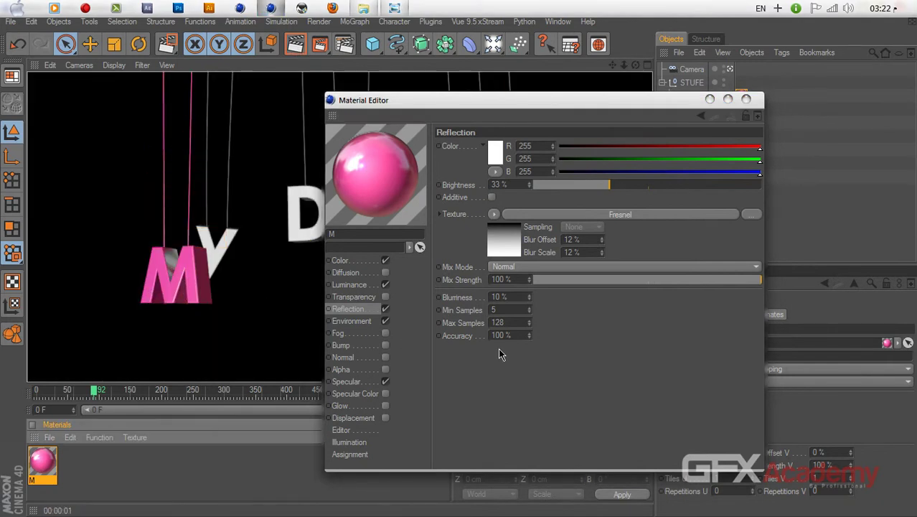
- Set the Reflection blurriness to 5%, render the view and close the Material Editor
click(513, 297)
double_click(513, 297)
text(5)
key(Return)
click(292, 46)
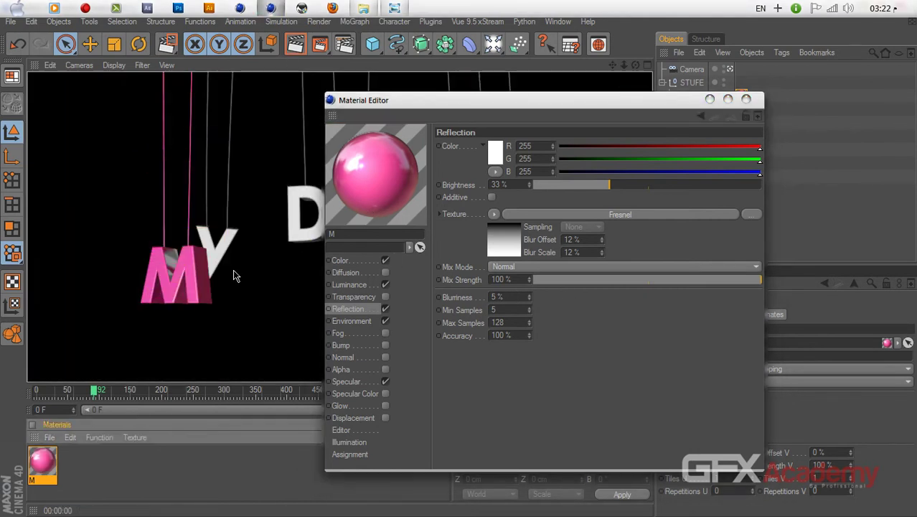
click(747, 99)
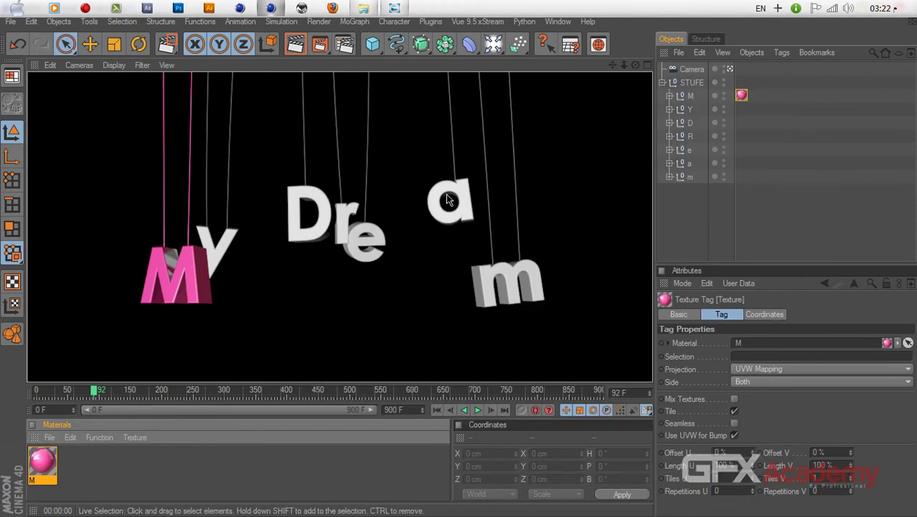
- Duplicate the M material and name the copy y
ctrl+drag(51, 469, 73, 476)
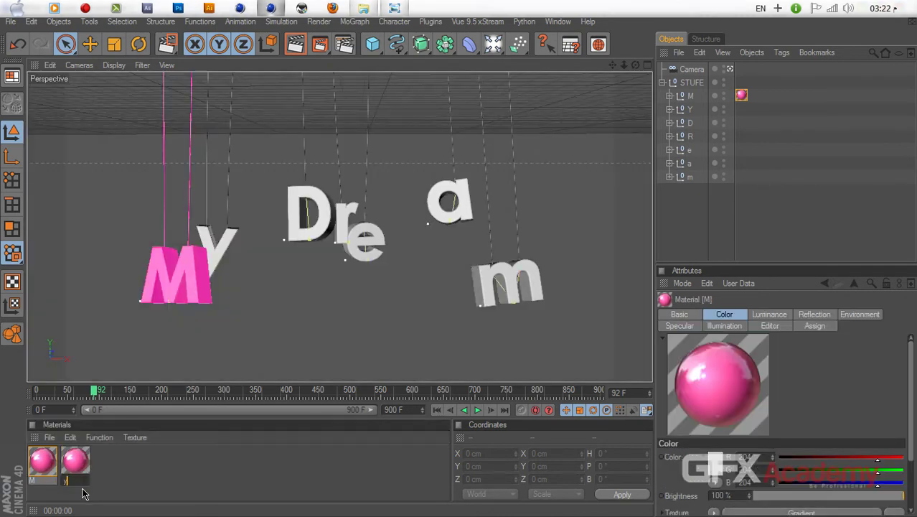
text(y)
key(Return)
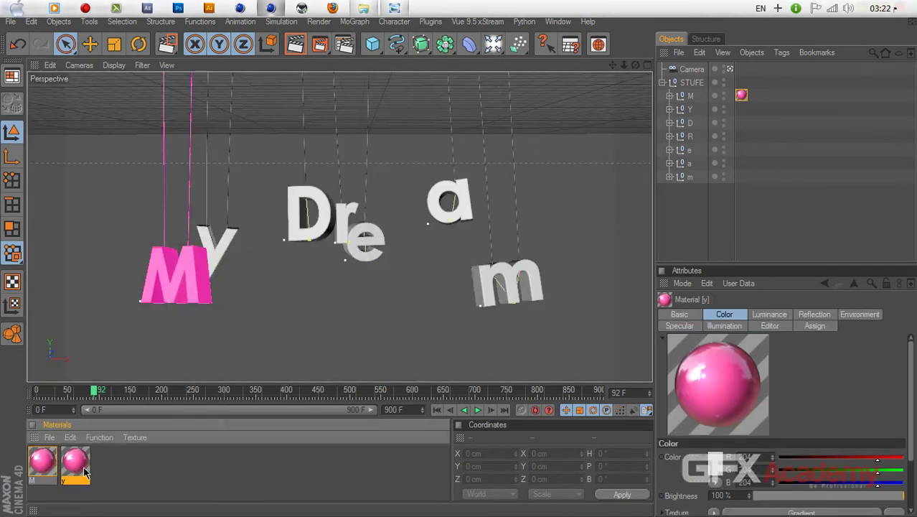
- Duplicate the y material and name the copy D
ctrl+drag(83, 470, 108, 465)
double_click(100, 481)
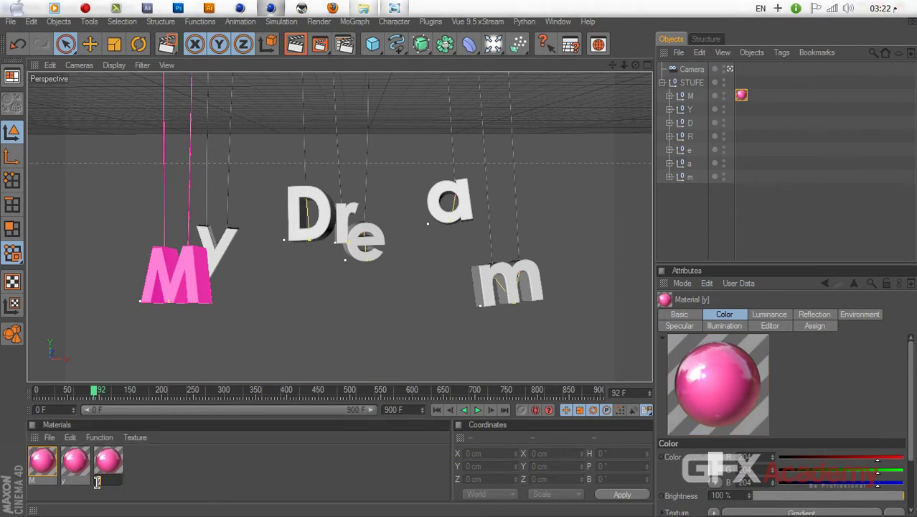
text(D)
key(Return)
- Duplicate the D material three times and rename the three materials called D to r, e and a
ctrl+drag(107, 456, 207, 467)
double_click(101, 480)
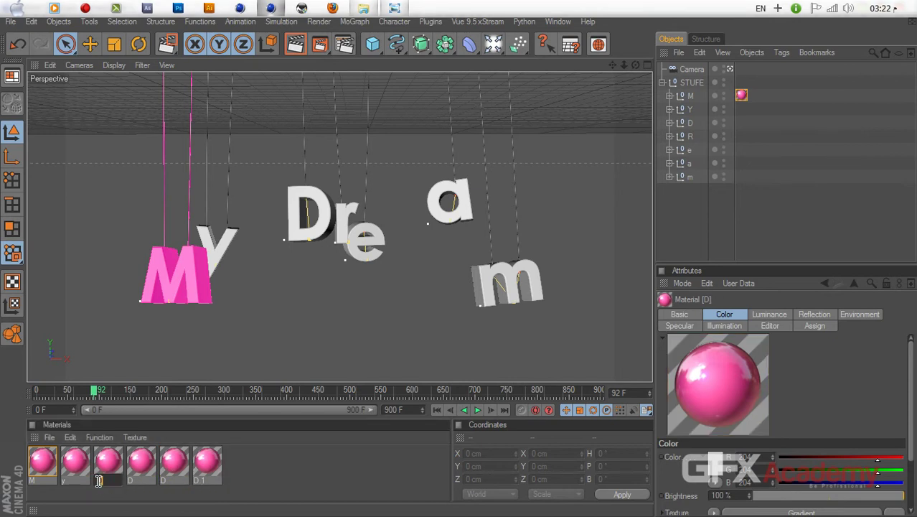
text(r)
double_click(131, 480)
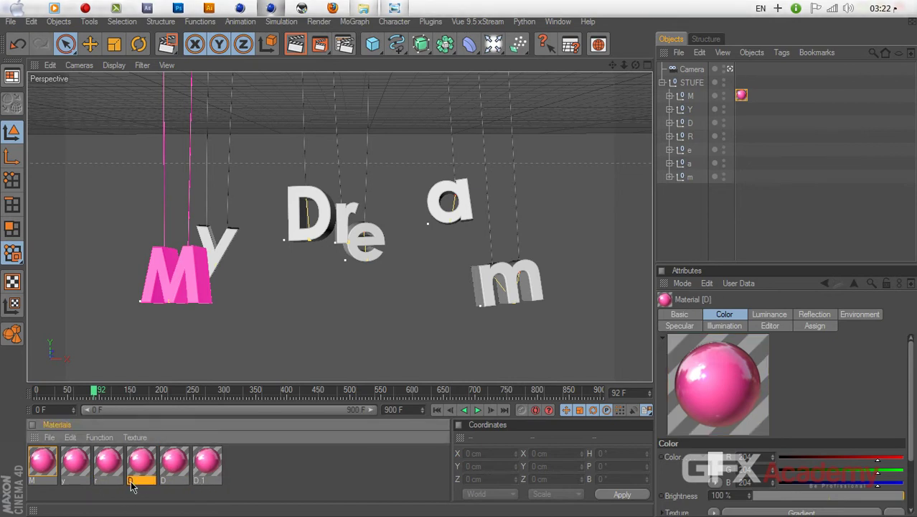
text(e)
double_click(165, 480)
text(a)
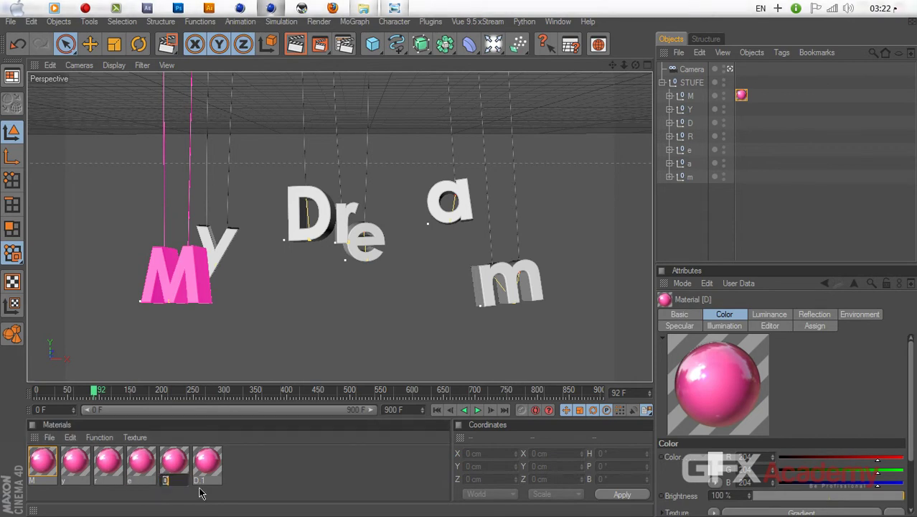
key(Return)
- Rename the D.1 material as m and deselect all materials
click(199, 480)
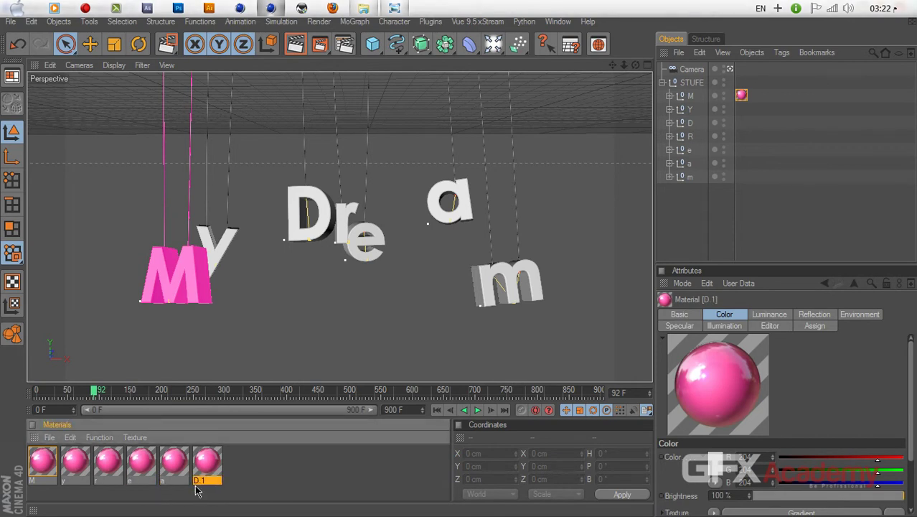
double_click(203, 475)
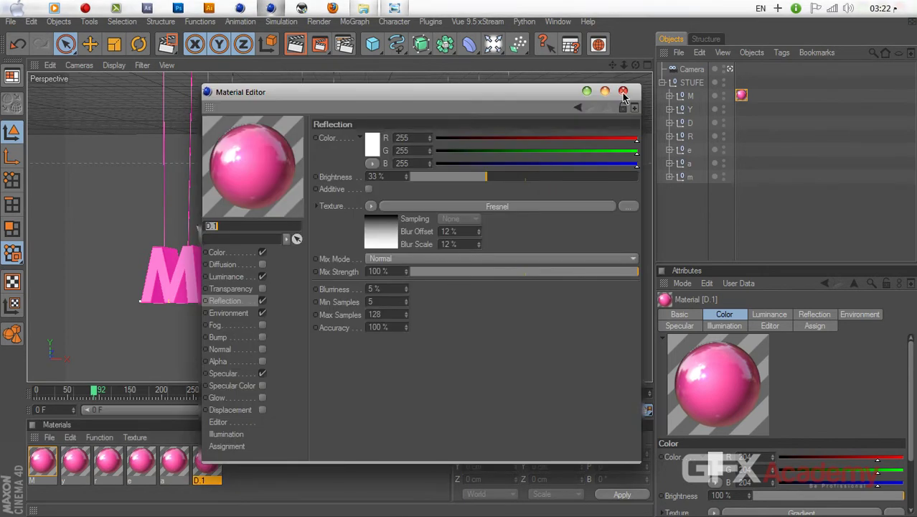
text(m)
click(622, 90)
click(285, 477)
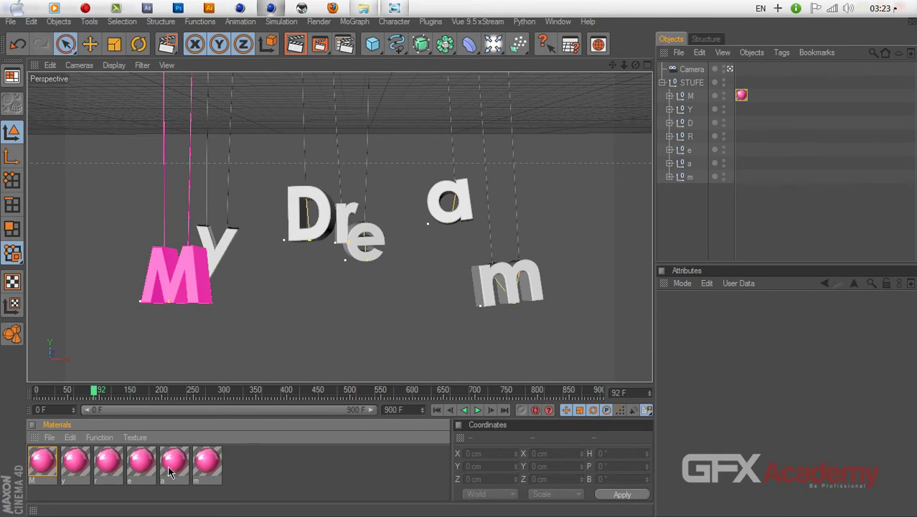
click(75, 463)
double_click(76, 463)
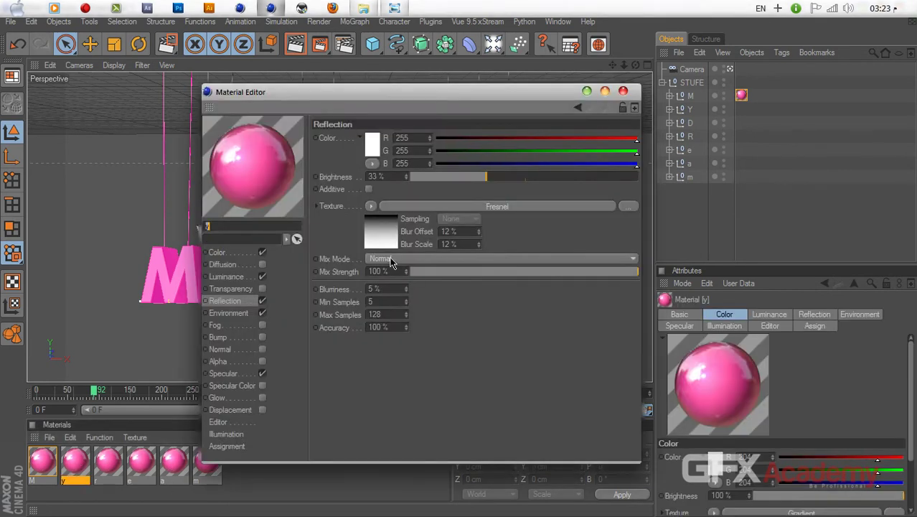
click(245, 251)
click(391, 223)
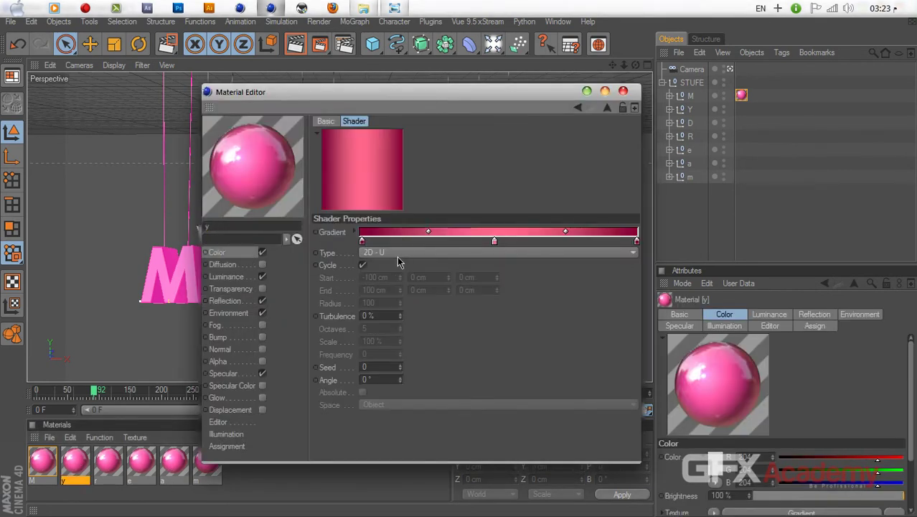
double_click(361, 241)
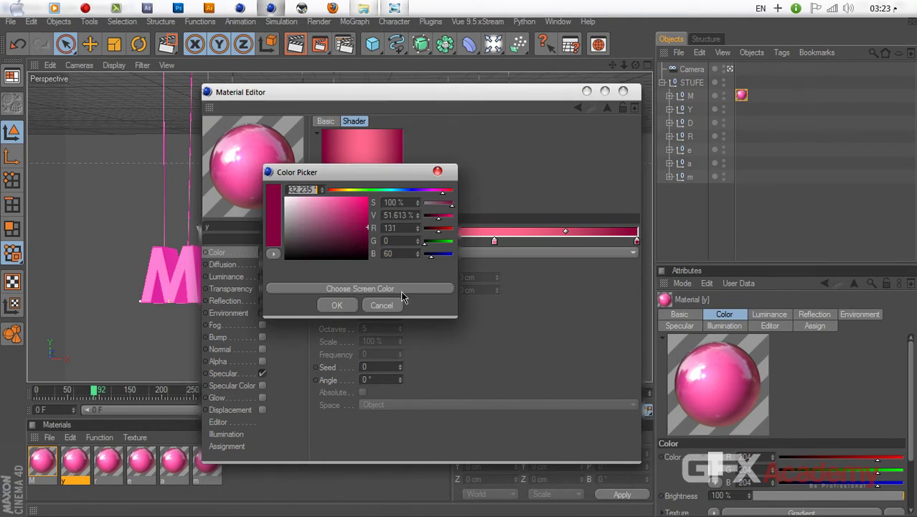
click(383, 305)
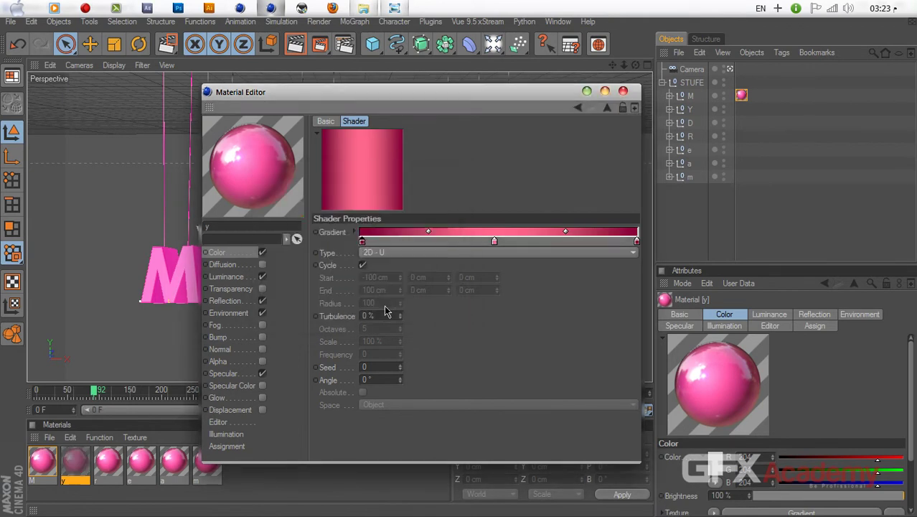
click(624, 93)
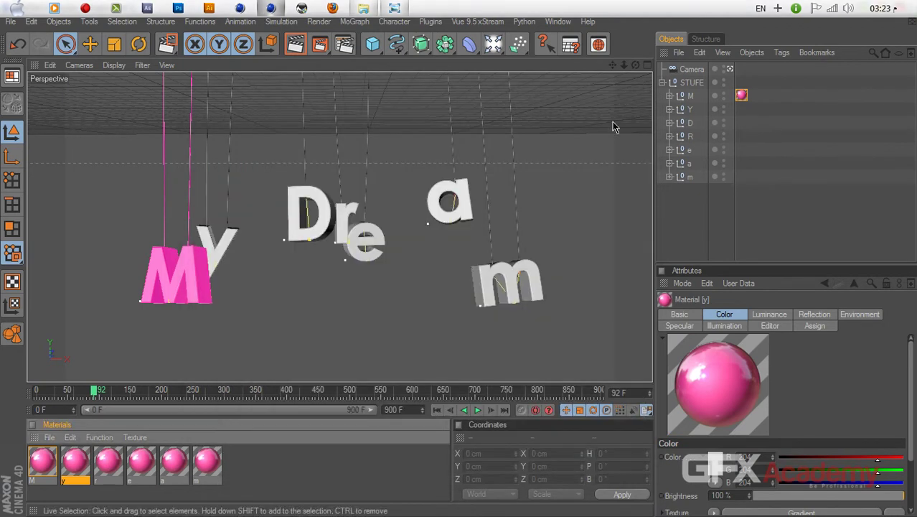
- Apply the y material to the Y object in the STUFE hierarchy
drag(79, 468, 687, 111)
click(266, 469)
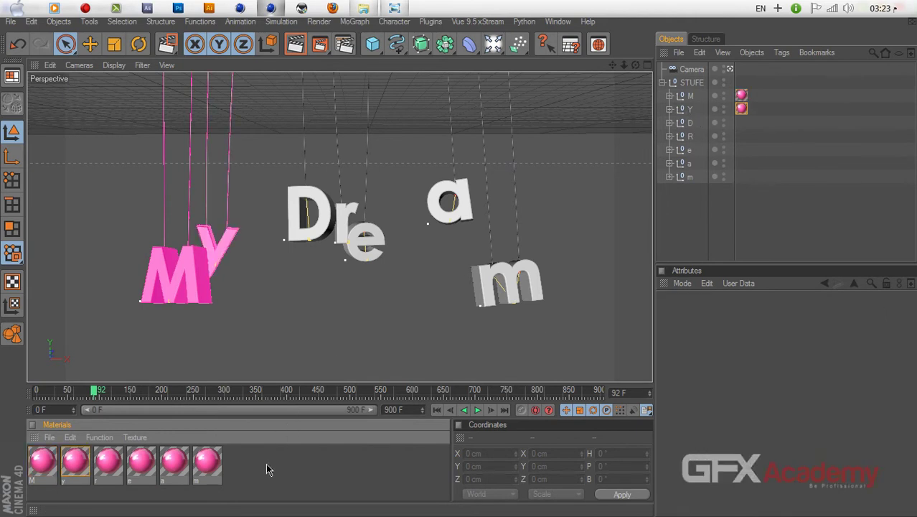
double_click(113, 463)
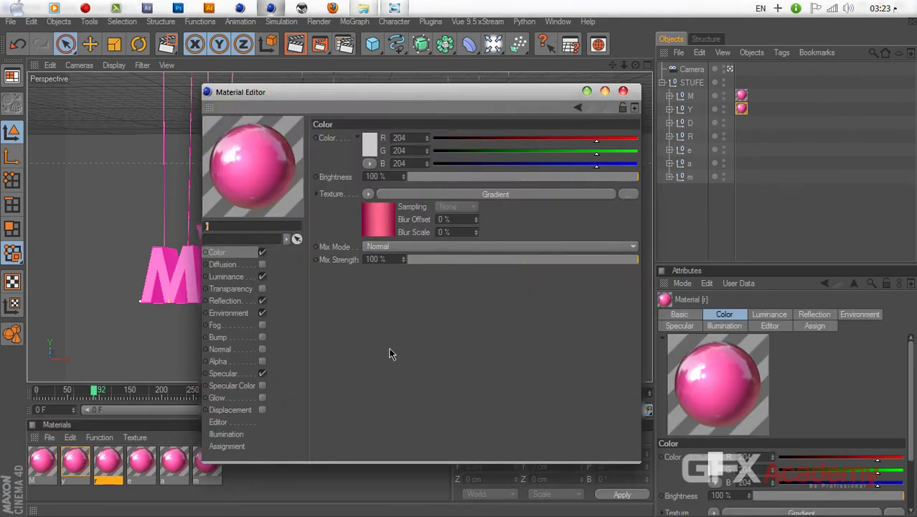
click(623, 91)
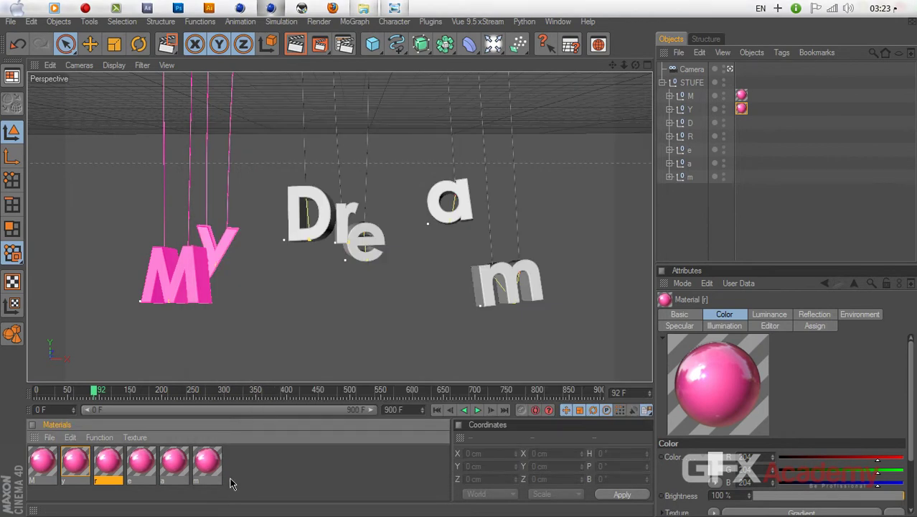
click(250, 489)
click(207, 470)
click(262, 472)
- Duplicate the y material and name the copy D, placing it before the r material
ctrl+drag(76, 465, 107, 465)
double_click(99, 480)
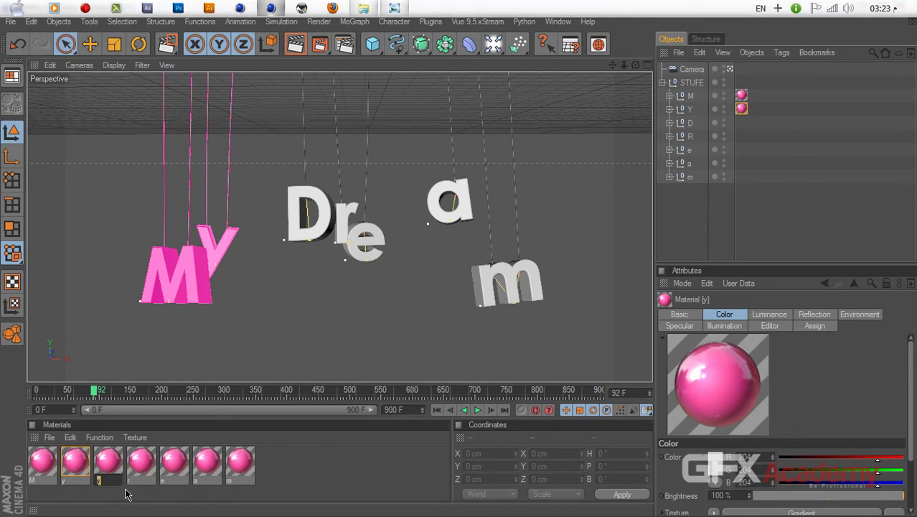
key(Return)
- Recolour the first knot of the D material's Color gradient with a dark green sampled from the screen, about RGB 26, 43, 0
double_click(107, 462)
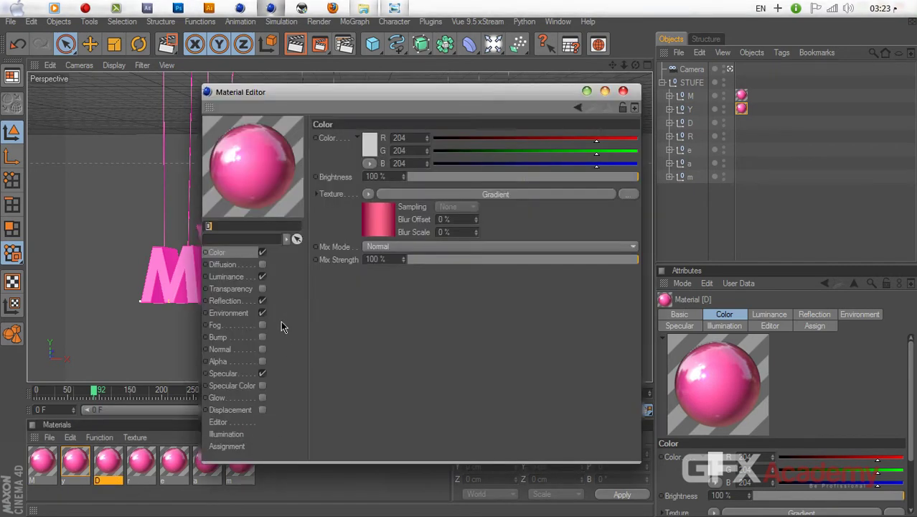
click(359, 223)
double_click(363, 244)
click(405, 287)
drag(305, 199, 370, 248)
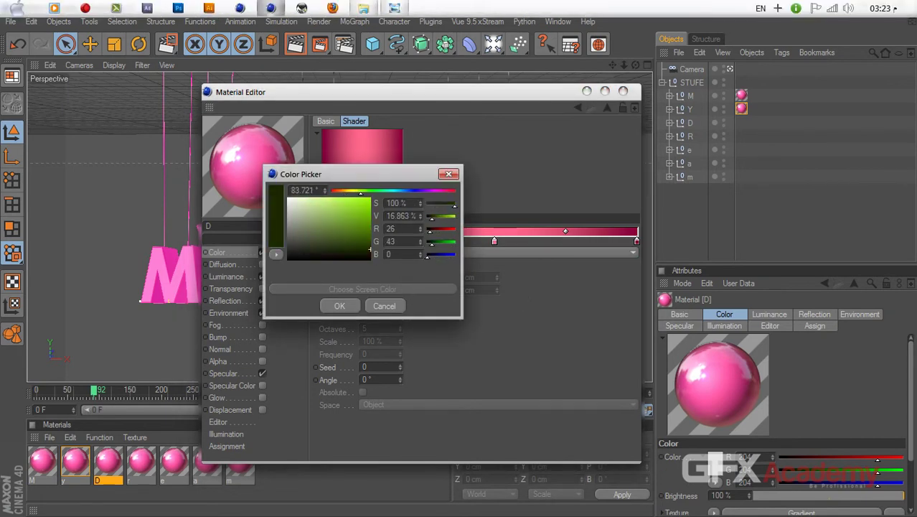
click(348, 305)
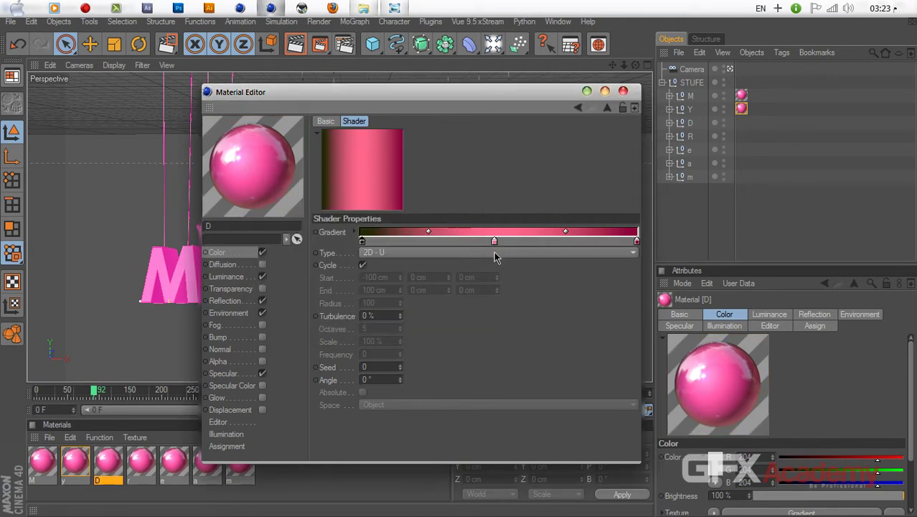
- Recolour the middle knot of the D material's Color gradient with a sampled lime green, about RGB 175, 221, 0
double_click(494, 241)
click(495, 288)
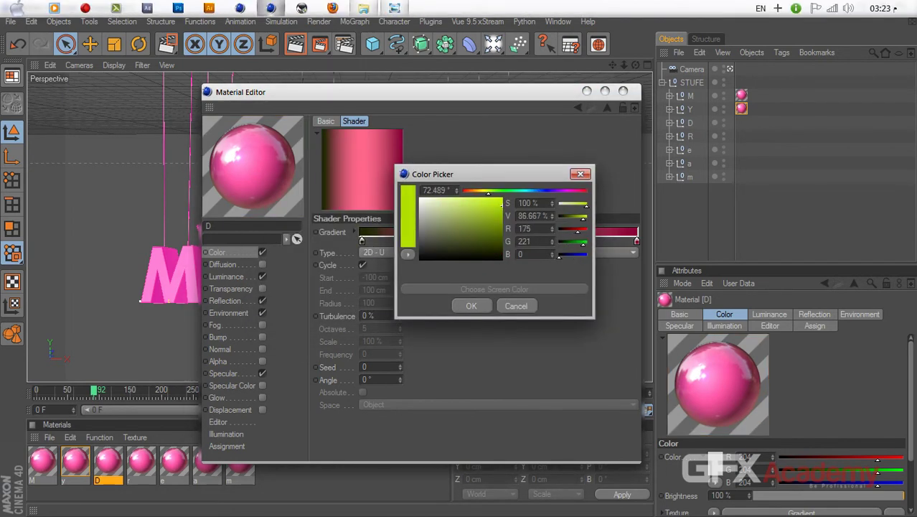
click(471, 306)
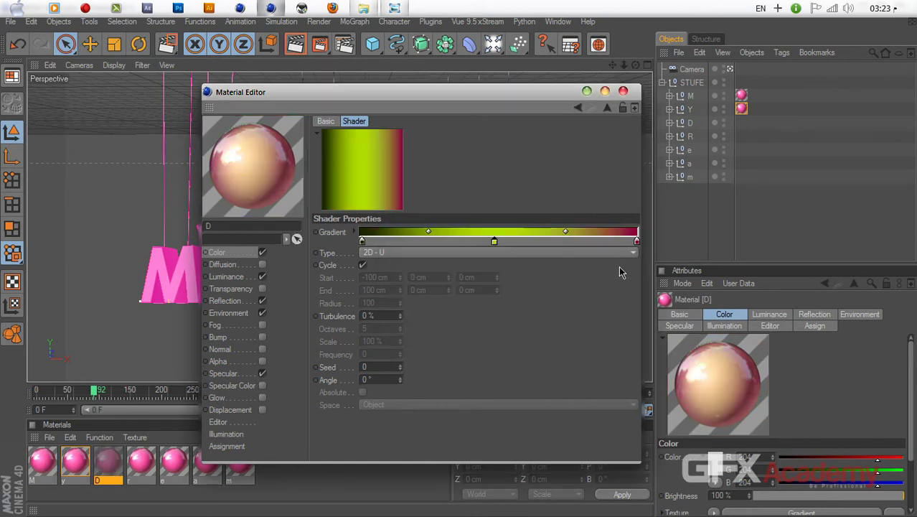
- Recolour the last knot of the D material's Color gradient with a sampled olive green, about RGB 113, 143, 0, and copy the gradient
double_click(636, 242)
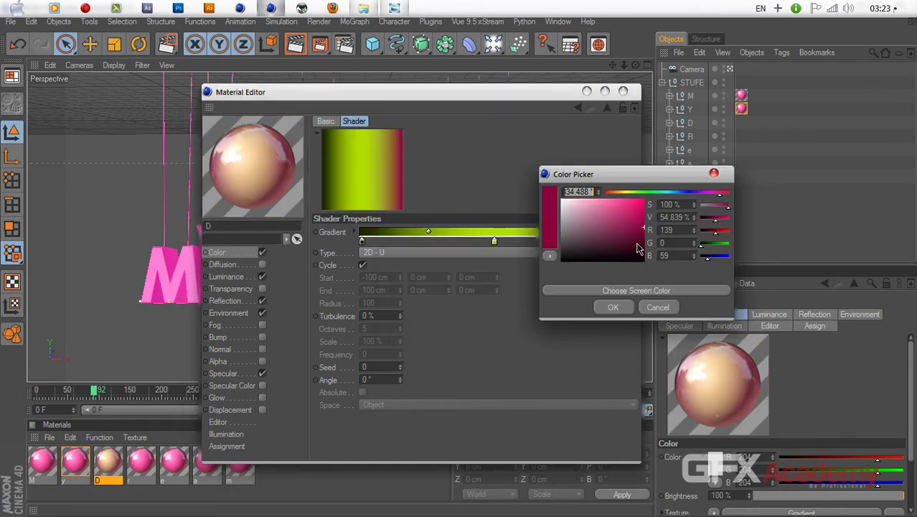
click(636, 290)
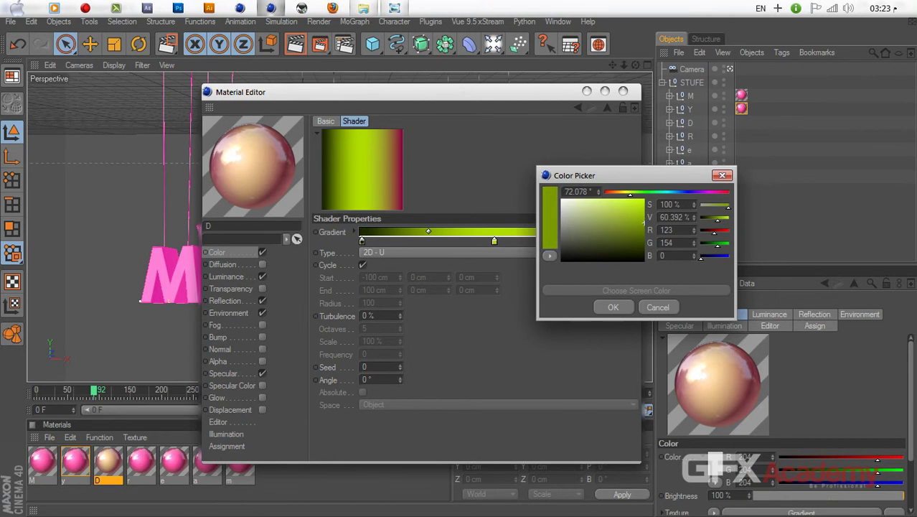
click(431, 232)
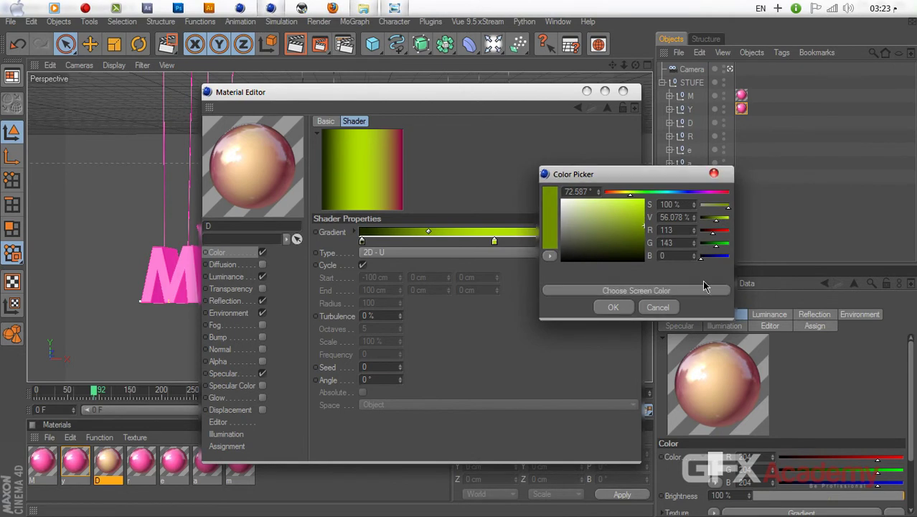
click(613, 307)
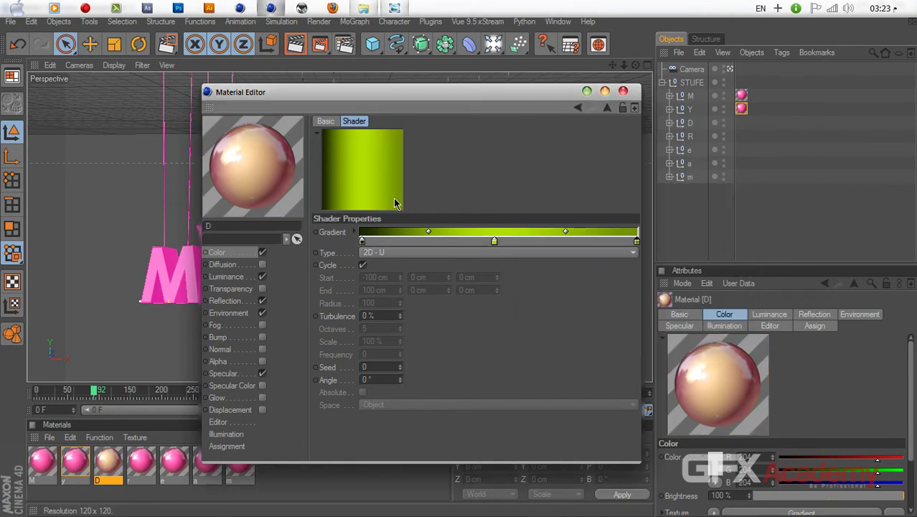
right_click(333, 240)
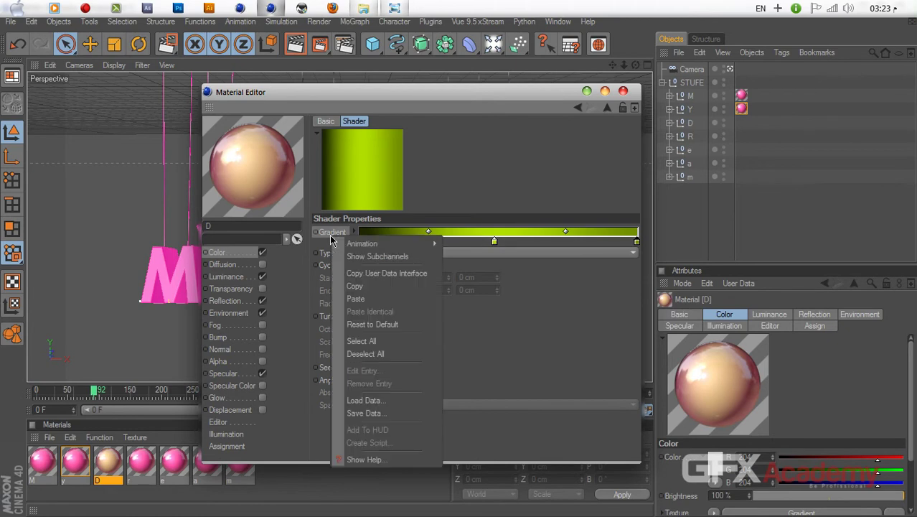
click(355, 286)
- Set the Lumas shader colour in the D material's Luminance channel to a sampled dark green, about RGB 25, 42, 0
click(248, 277)
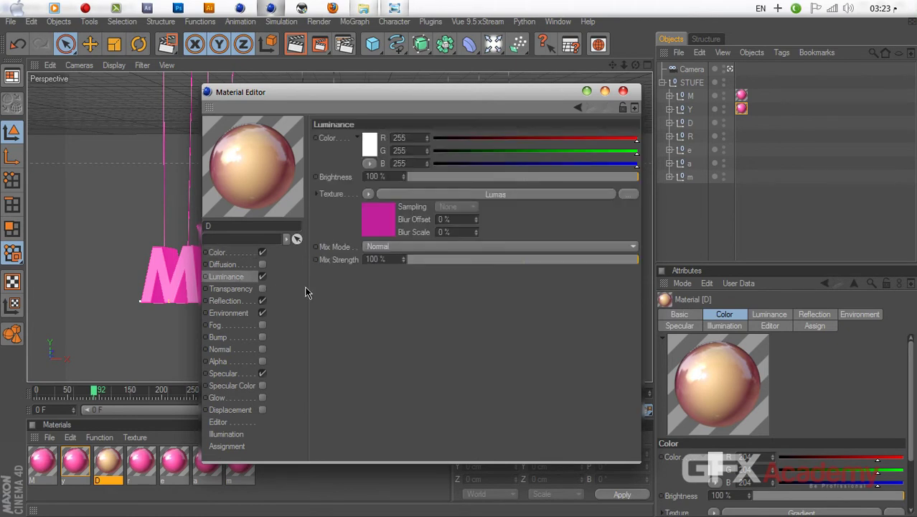
click(381, 220)
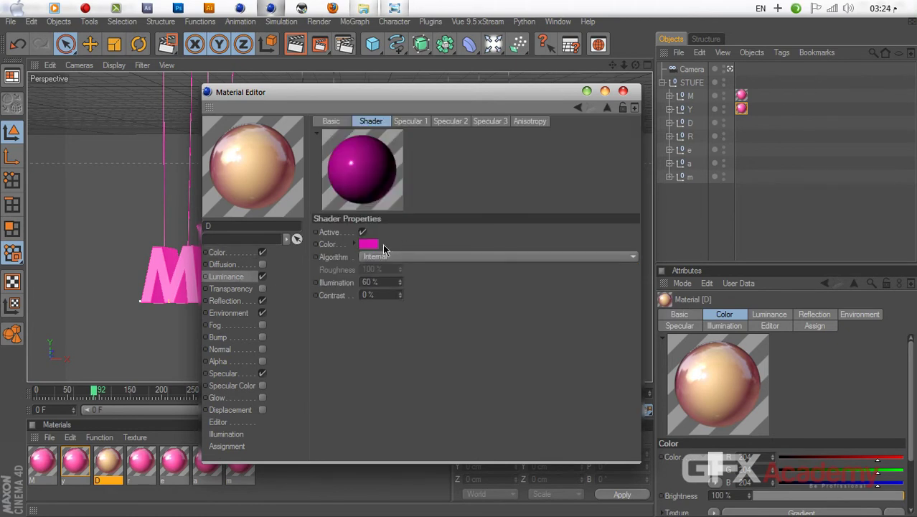
click(395, 242)
click(404, 290)
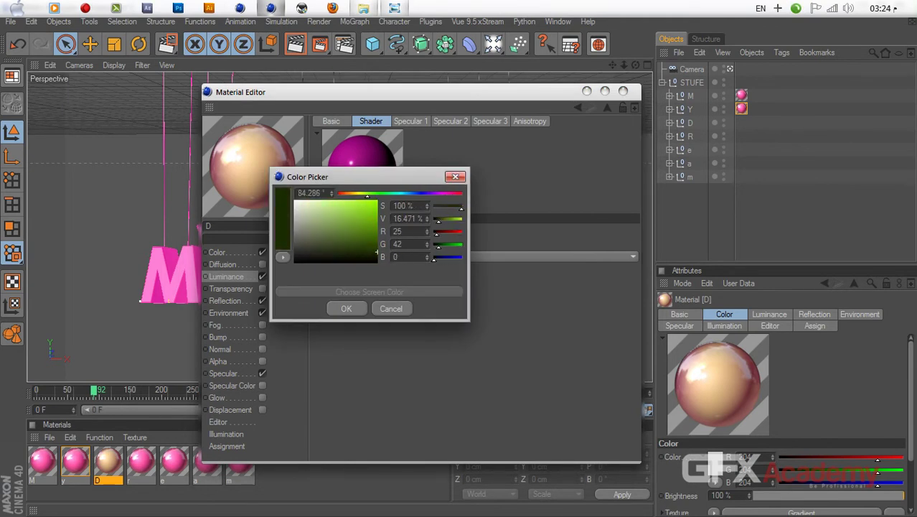
click(377, 252)
click(350, 309)
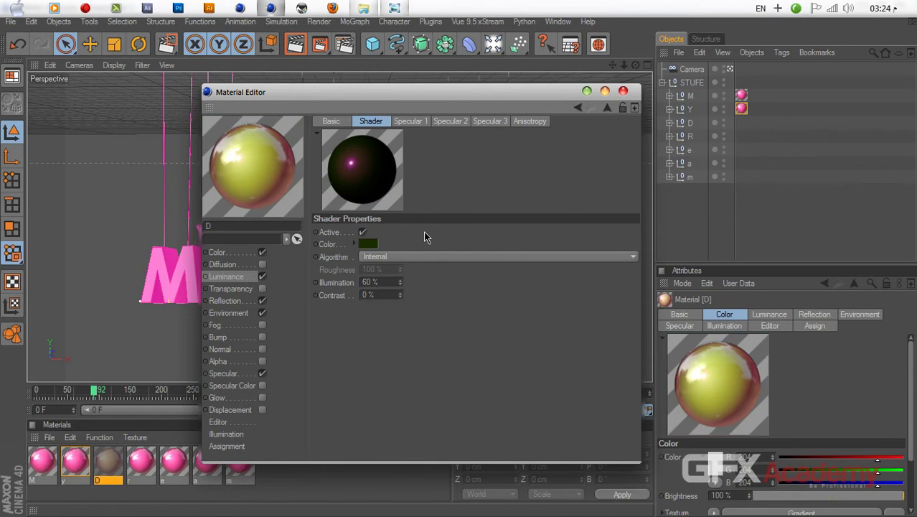
- Set the Specular 2 colour of the D material's Lumas shader to a sampled bright lime, about RGB 194, 245, 0
click(411, 121)
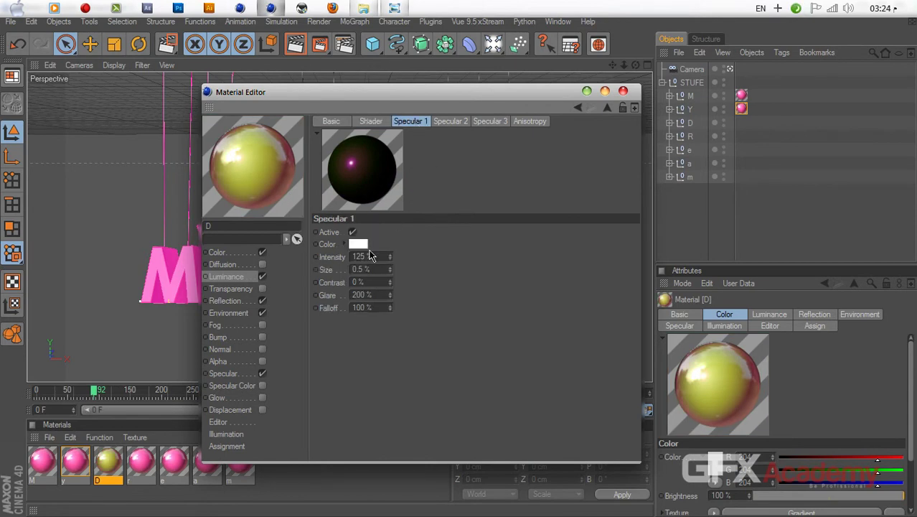
click(451, 122)
click(359, 248)
click(396, 291)
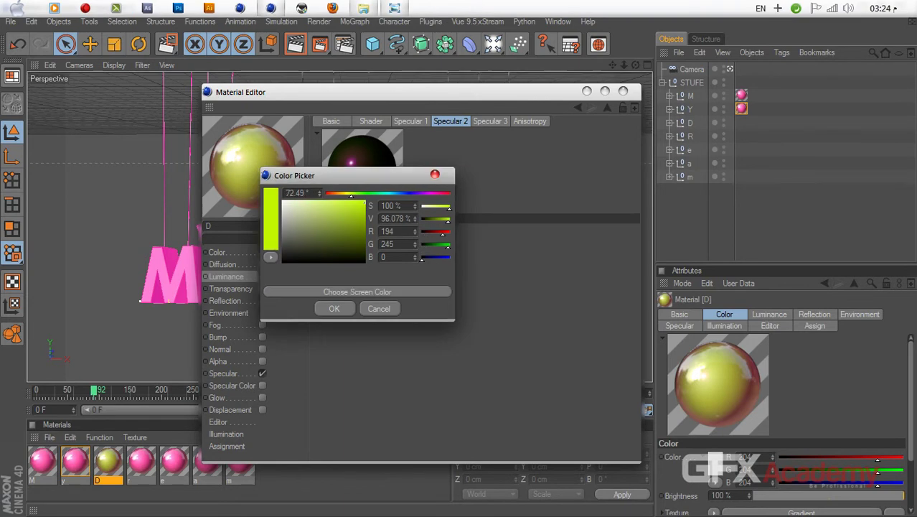
click(341, 311)
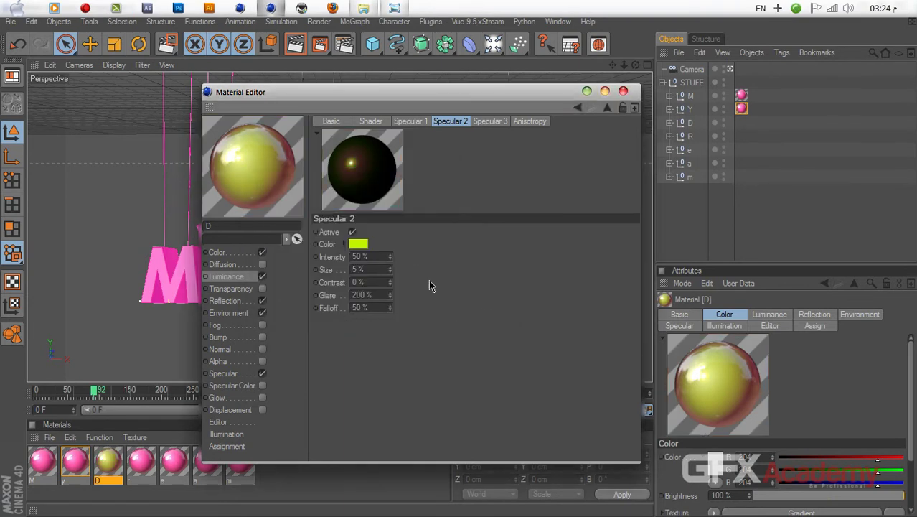
- Recolour the dark knot of the Fresnel gradient in the D material's Environment channel with a sampled dark green, about RGB 41, 65, 0
click(225, 312)
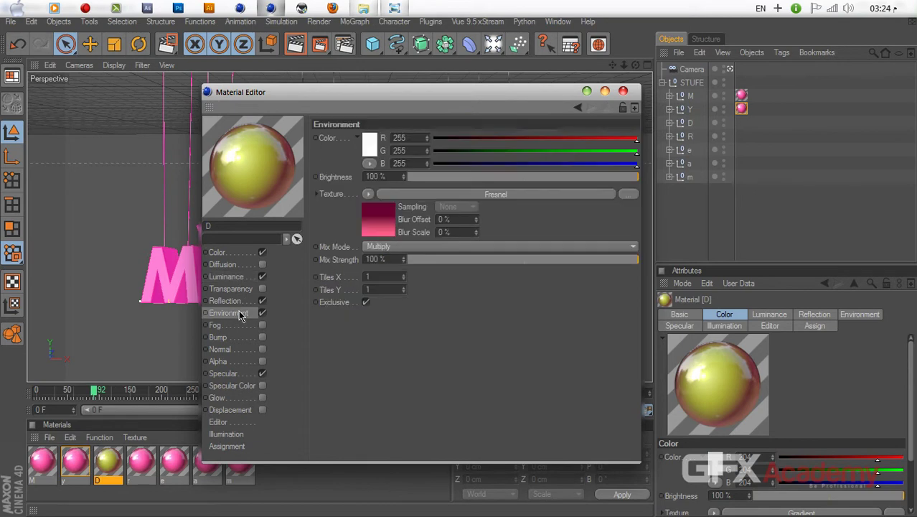
click(378, 230)
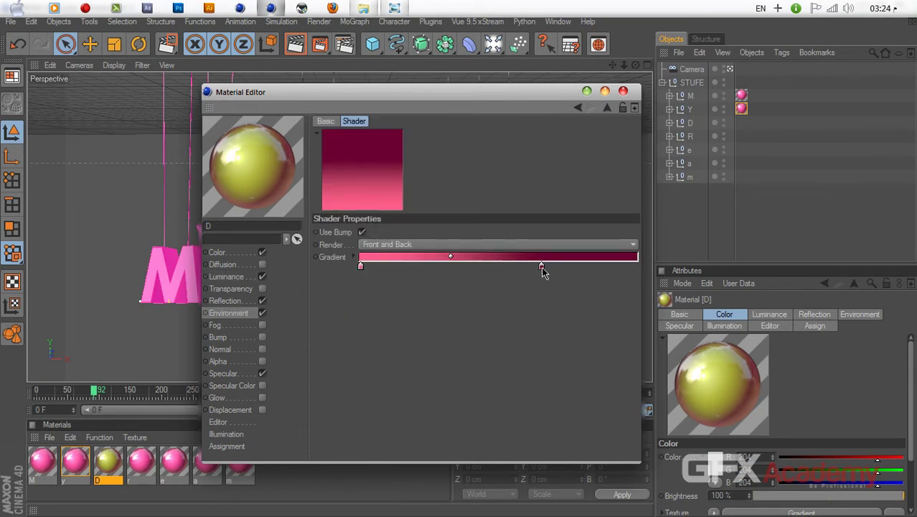
double_click(541, 266)
click(560, 316)
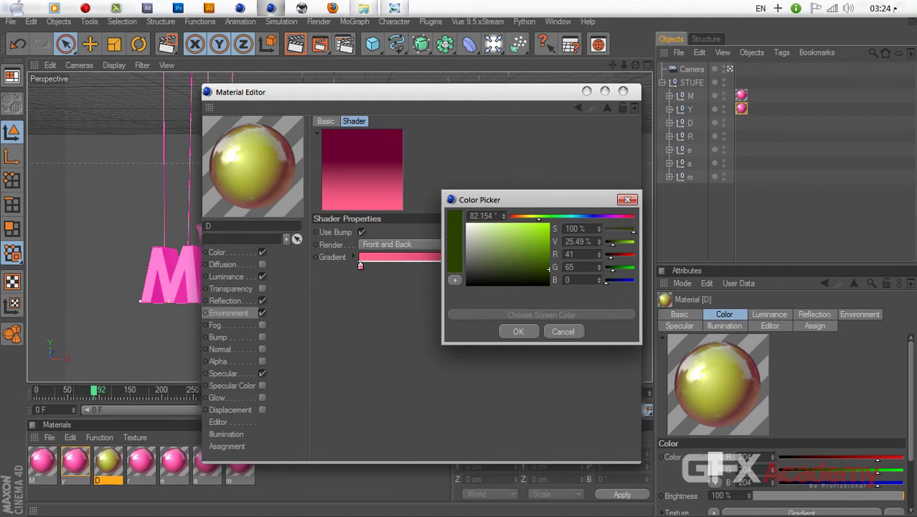
click(516, 332)
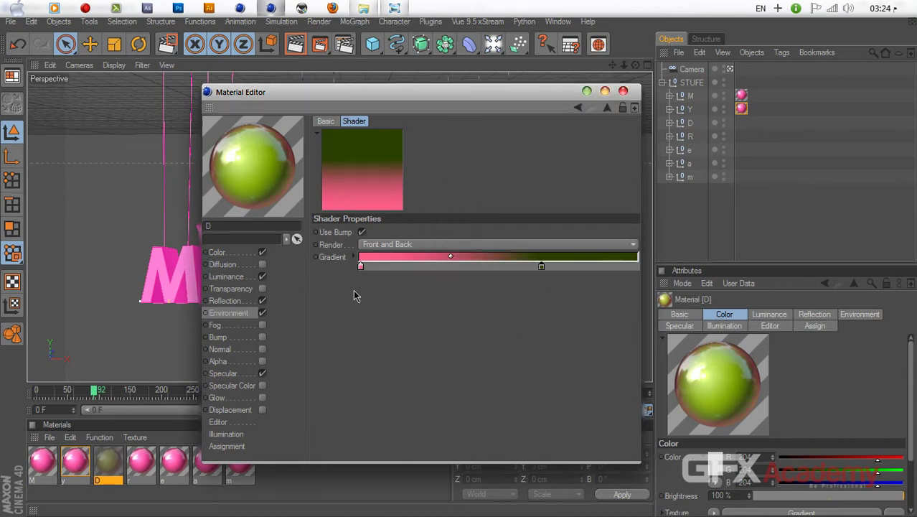
- Recolour the light pink first knot of the Environment Fresnel gradient with a lime green sampled from the screen, about RGB 168, 214, 0
double_click(360, 267)
click(391, 316)
click(718, 373)
drag(366, 232, 366, 251)
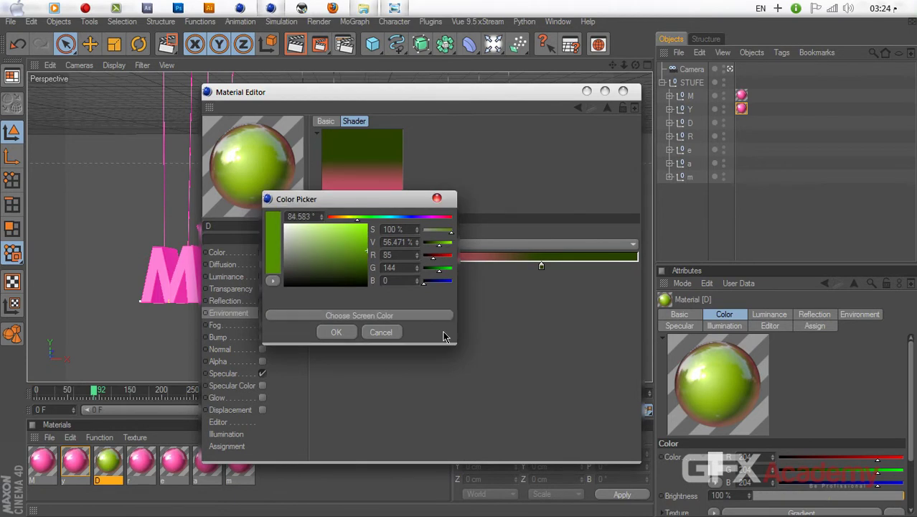
click(413, 317)
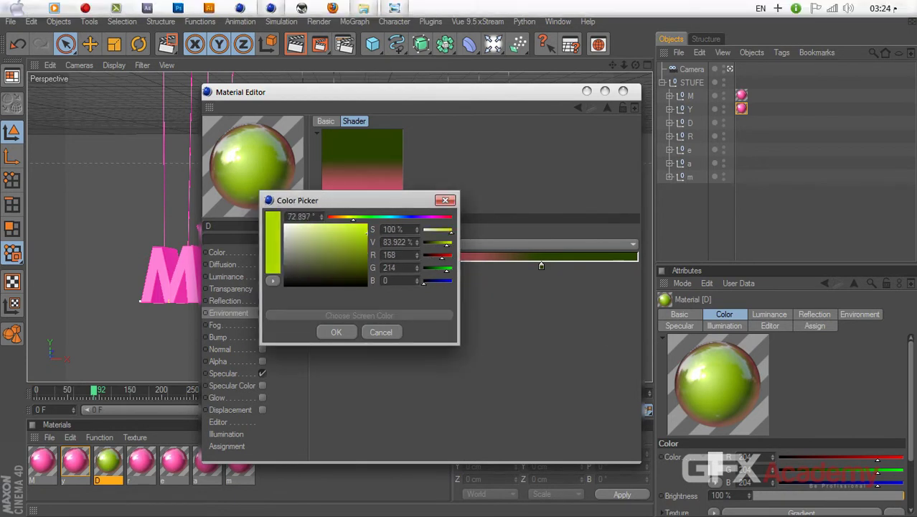
click(251, 154)
click(332, 333)
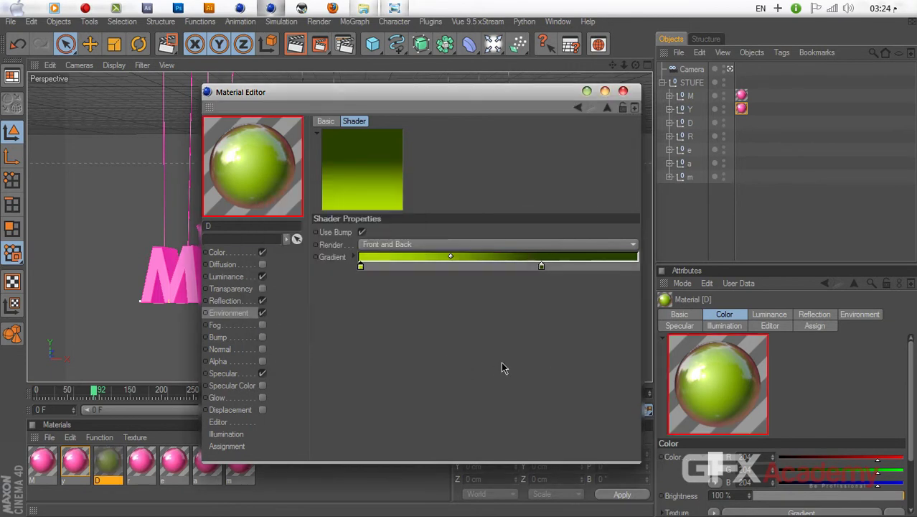
- Close the material settings and apply the green D material to the D object in the STUFE hierarchy
drag(353, 99, 472, 101)
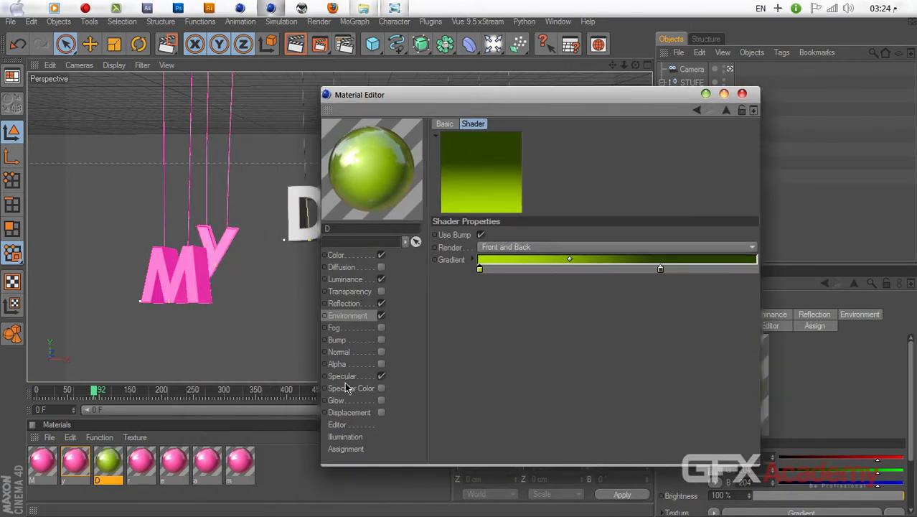
click(742, 94)
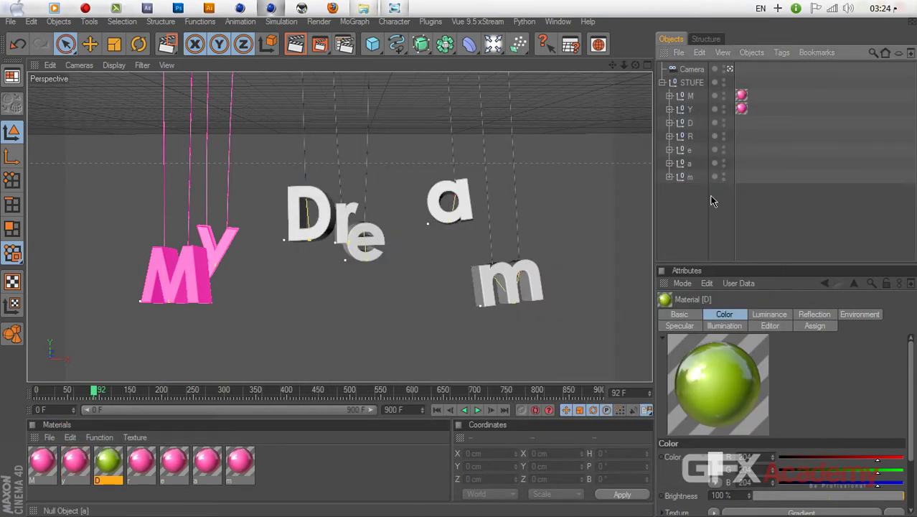
drag(103, 466, 626, 210)
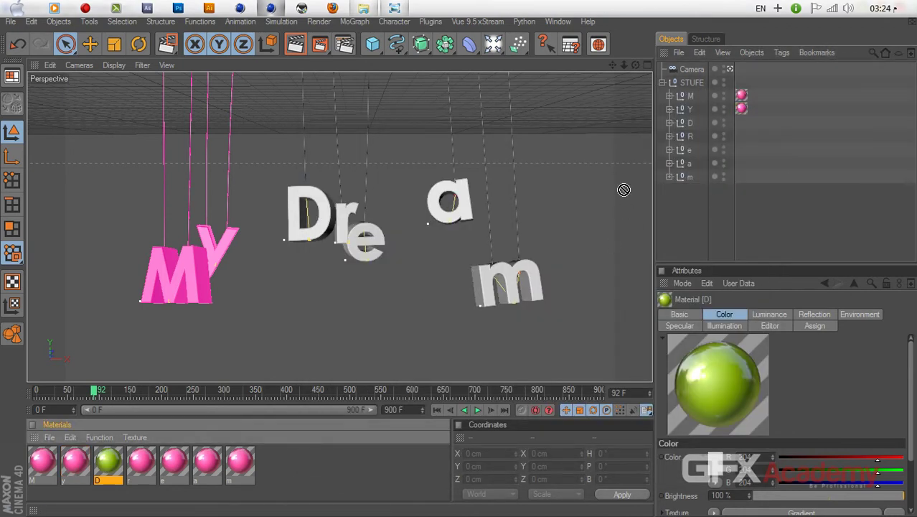
drag(682, 123, 685, 122)
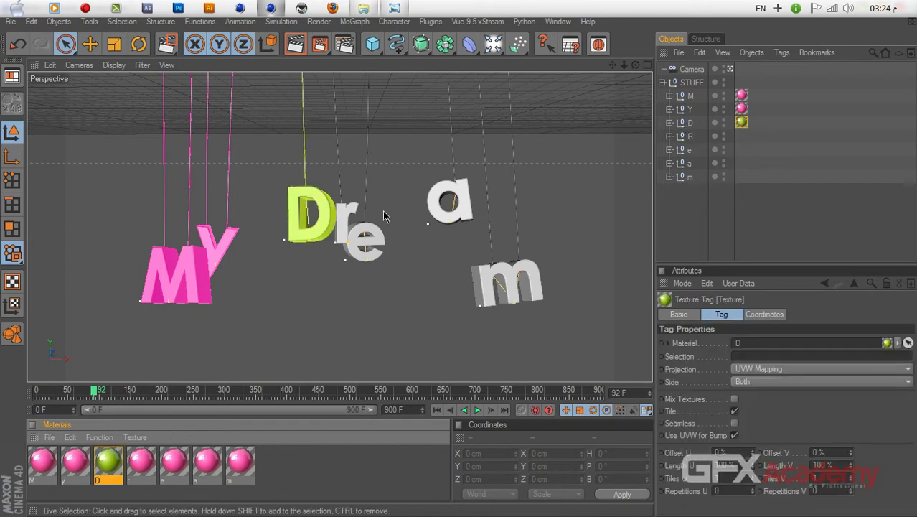
- Test-render the view at frame 92, then play the animation from the start to frame 20 and render that frame
key(ctrl+r)
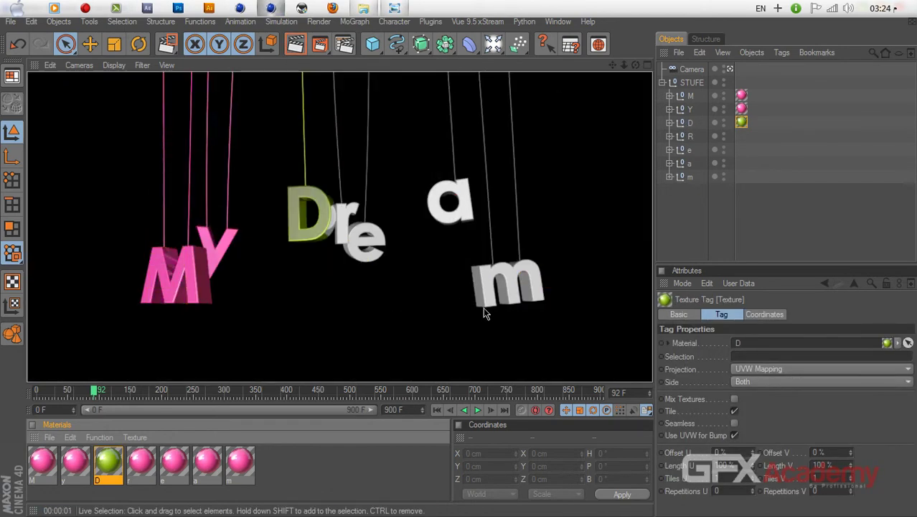
click(268, 343)
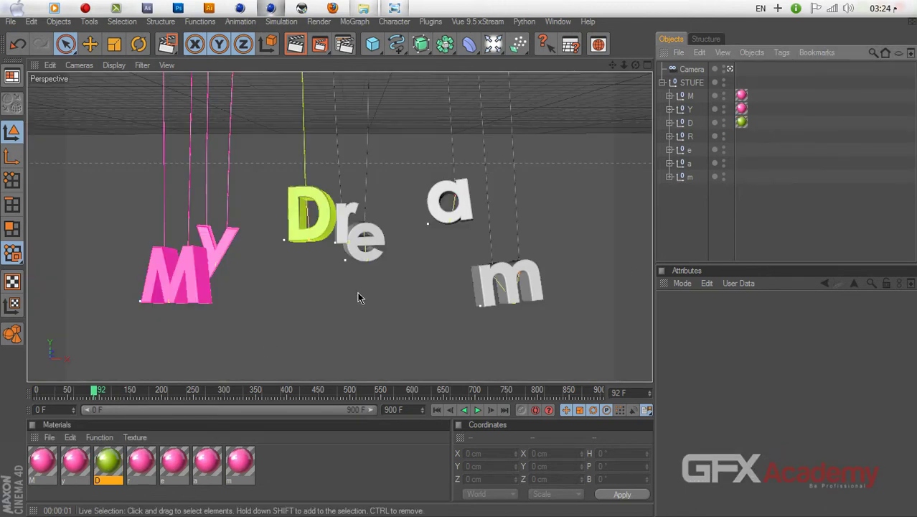
click(437, 410)
click(478, 410)
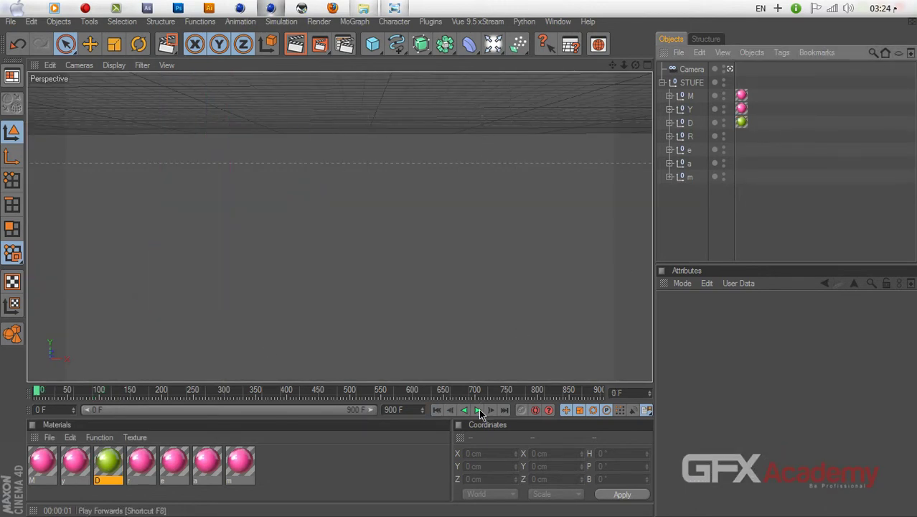
click(477, 409)
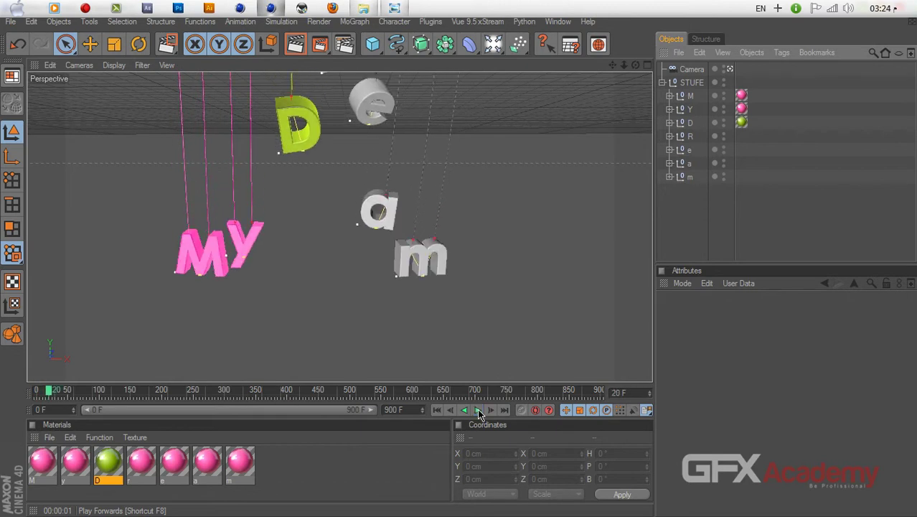
click(295, 46)
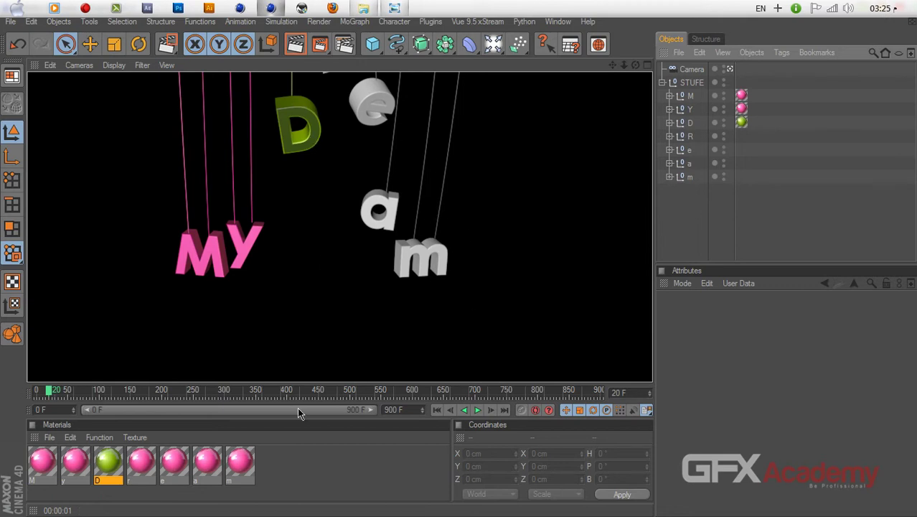
- Play the animation on to frame 58 and render the view to check the letter materials
click(478, 410)
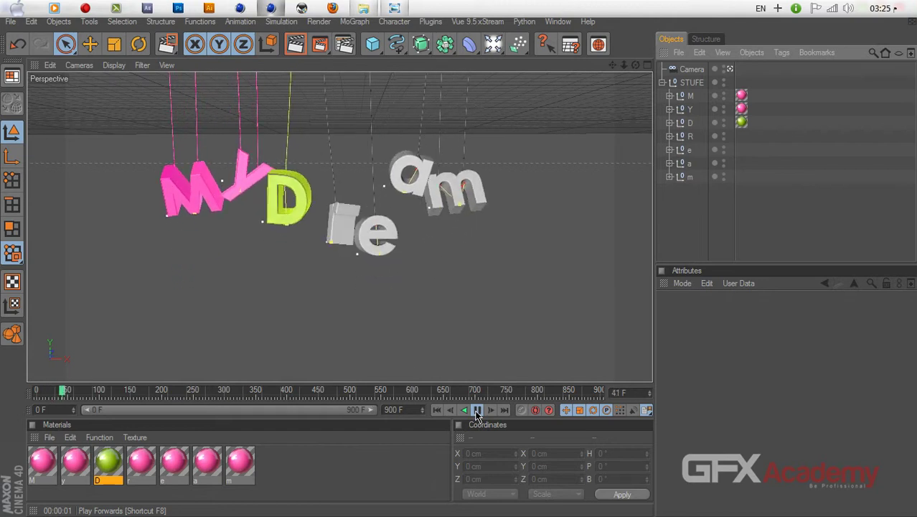
click(476, 411)
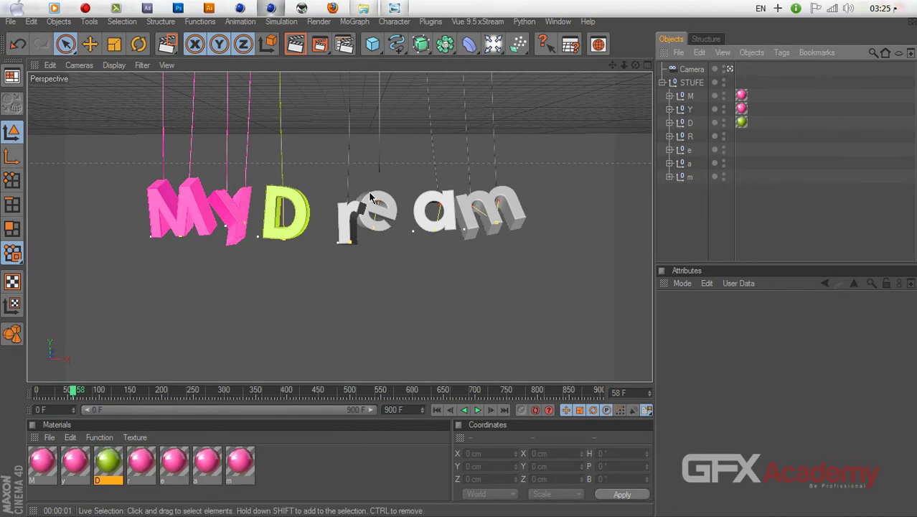
click(295, 45)
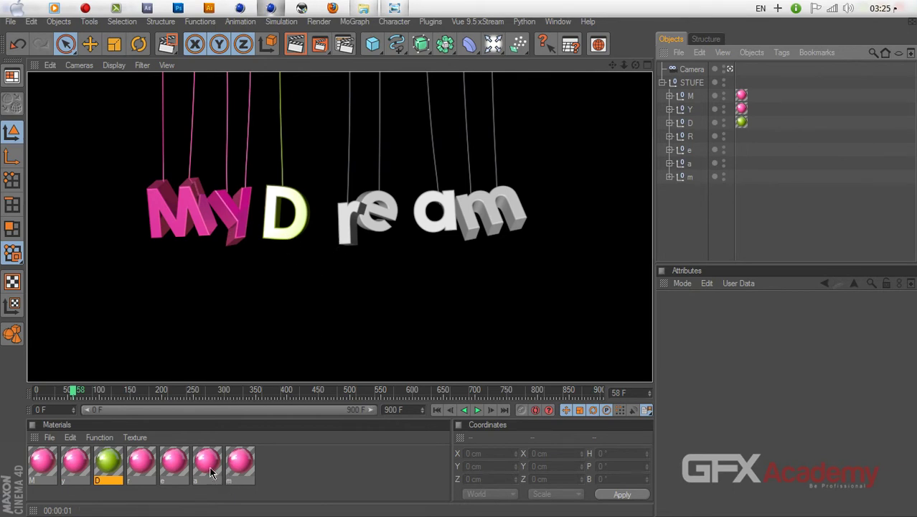
- Recolour the first knot of the r material's Color gradient with a dark amber sampled from the screen, about RGB 149, 113, 0
double_click(142, 466)
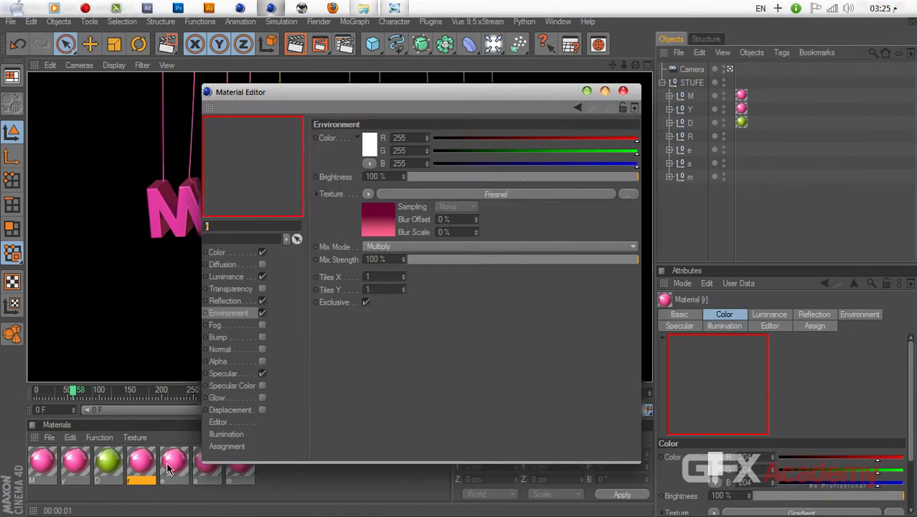
click(241, 253)
click(383, 228)
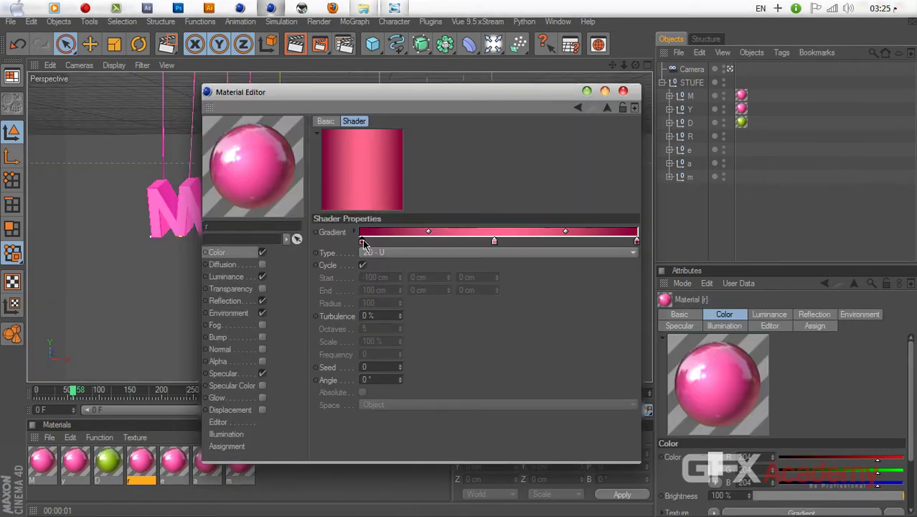
double_click(363, 241)
click(401, 287)
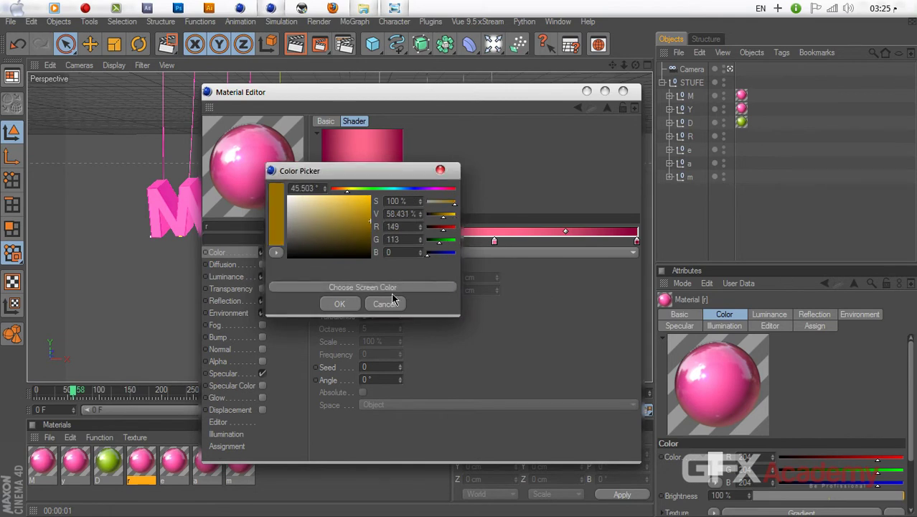
click(339, 303)
- Recolour the middle knot of the r material's Color gradient with a bright yellow sampled from the screen, about RGB 255, 213, 0
double_click(494, 241)
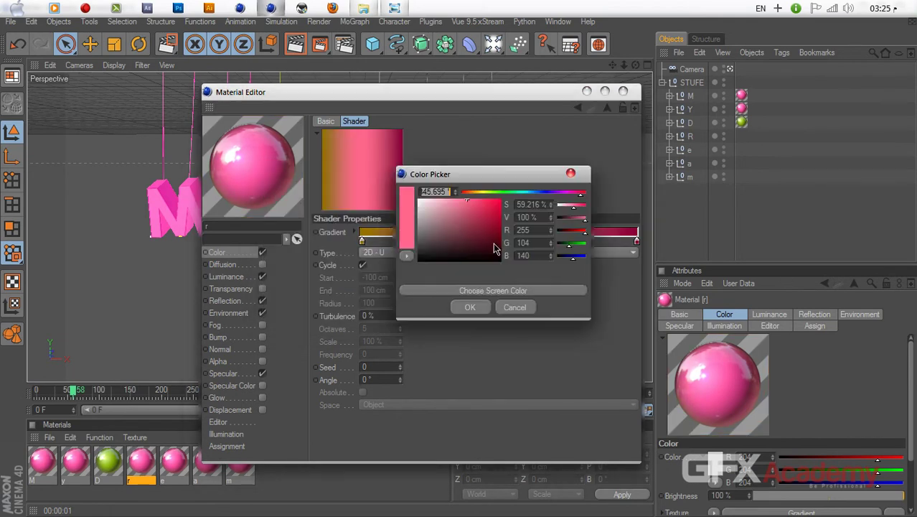
click(507, 290)
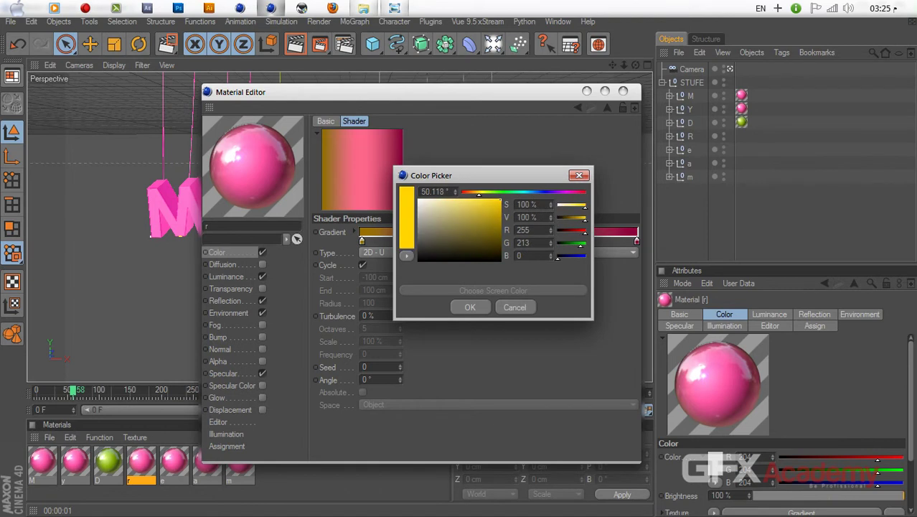
click(539, 343)
click(481, 309)
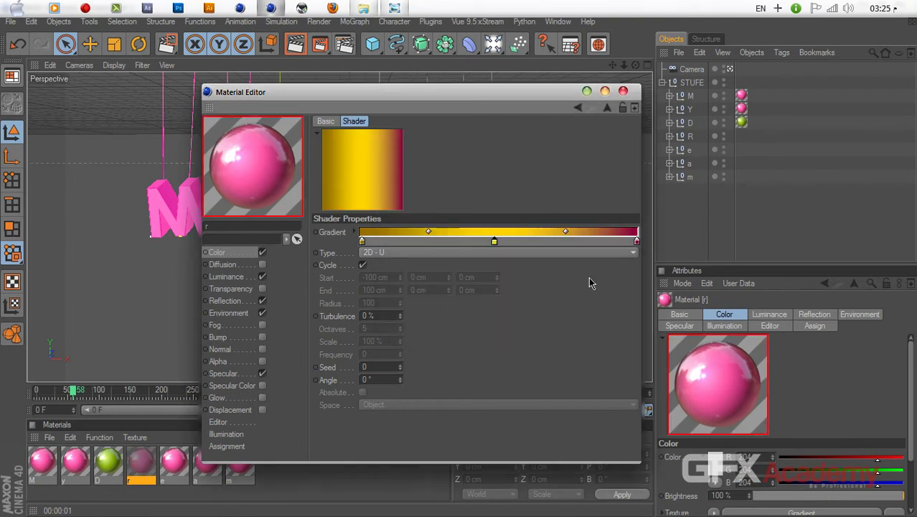
- Recolour the last knot of the r material's Color gradient with a screen-sampled orange, RGB 255, 176, 20
double_click(637, 241)
click(636, 291)
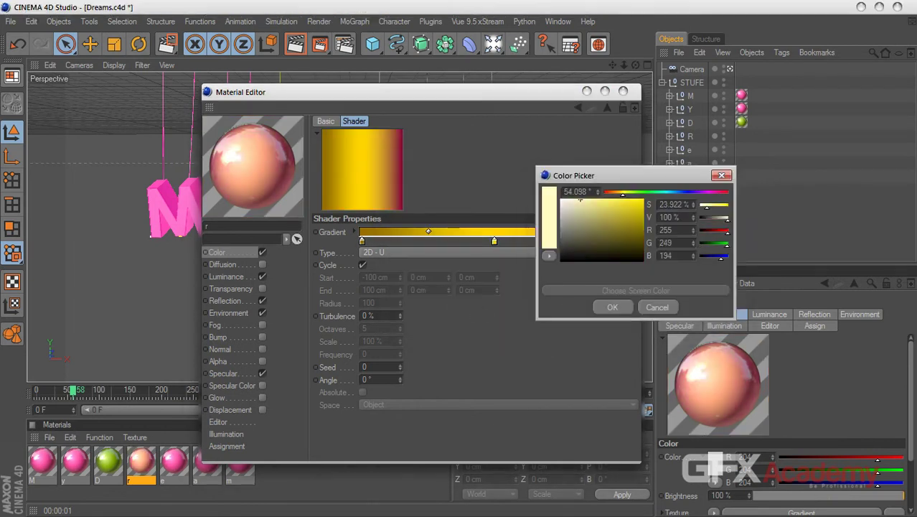
click(638, 201)
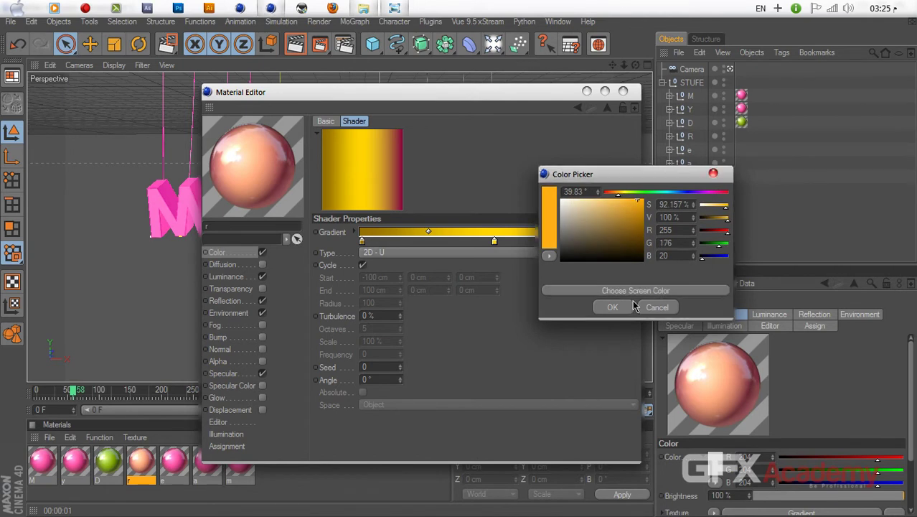
click(620, 308)
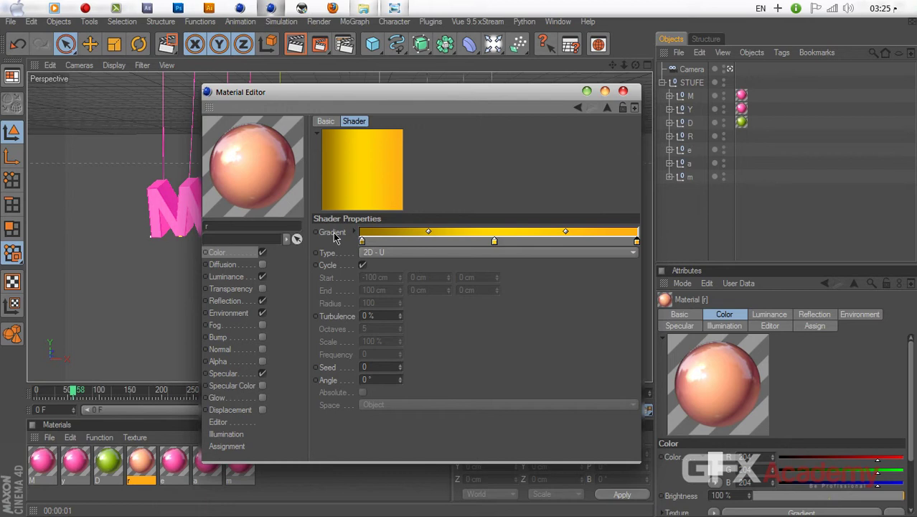
- Set the Lumas shader colour in the r material's Luminance channel to a screen-sampled amber, about RGB 255, 189, 0
click(233, 279)
click(390, 231)
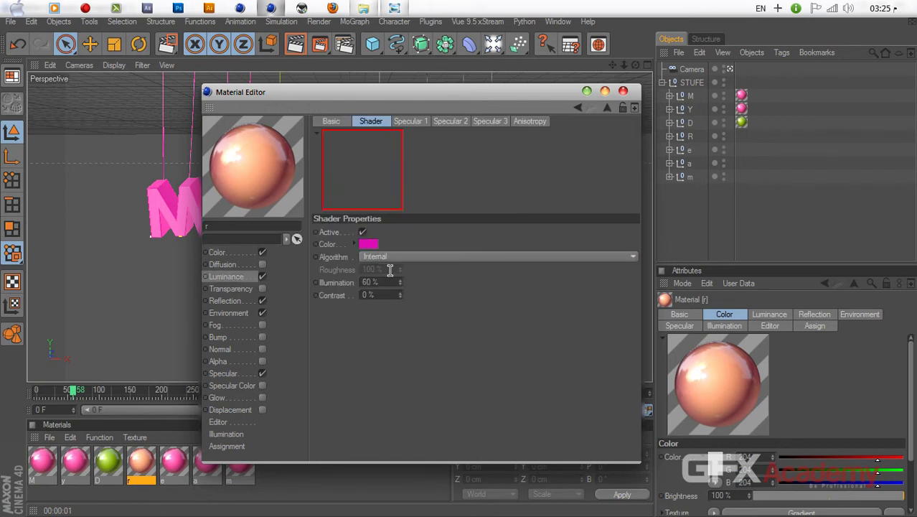
click(375, 250)
click(424, 294)
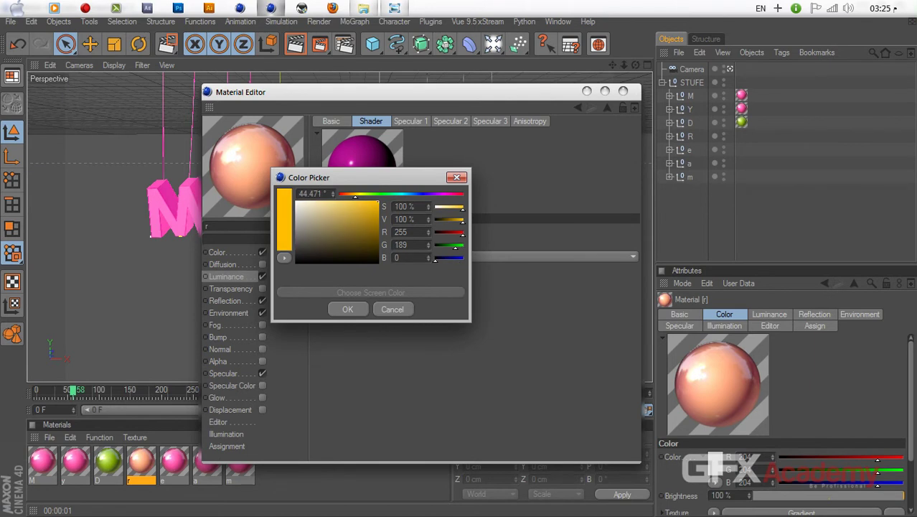
click(523, 325)
click(348, 309)
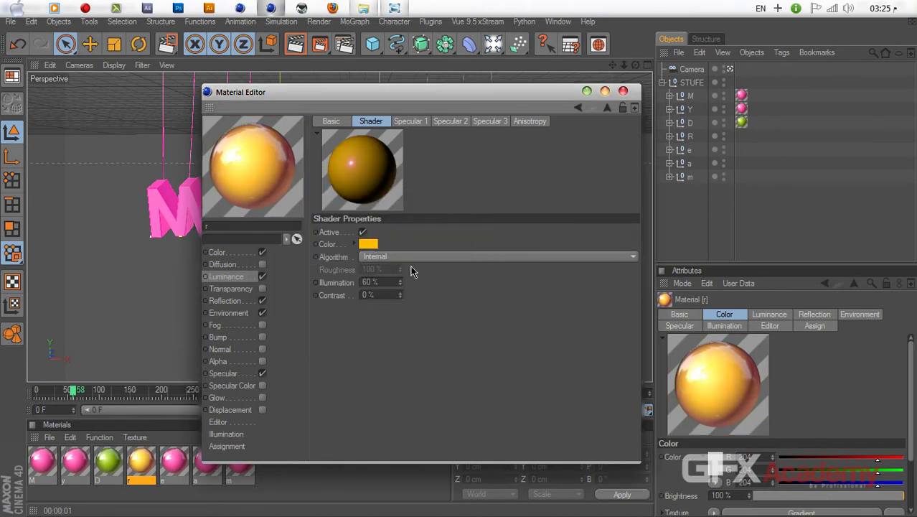
- Set the Specular 2 colour of the r material's Lumas shader to amber, RGB 246, 183, 0
click(414, 122)
click(451, 122)
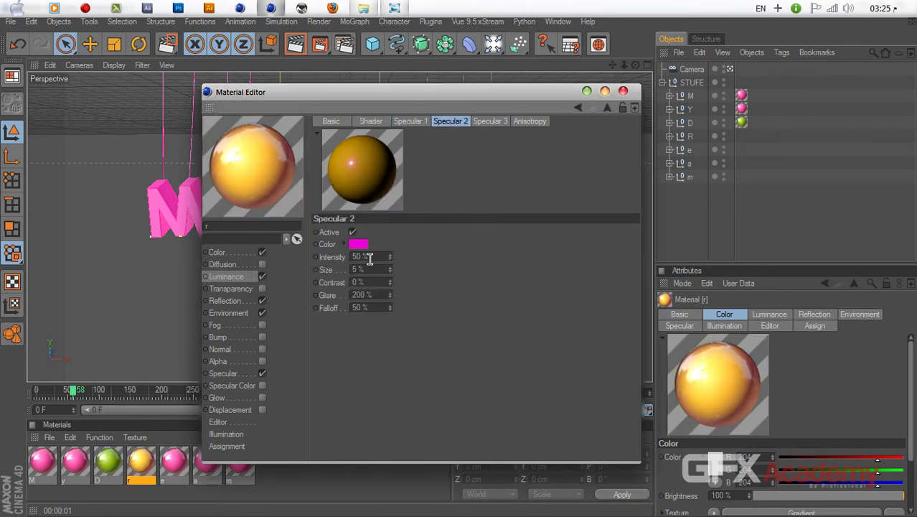
click(365, 245)
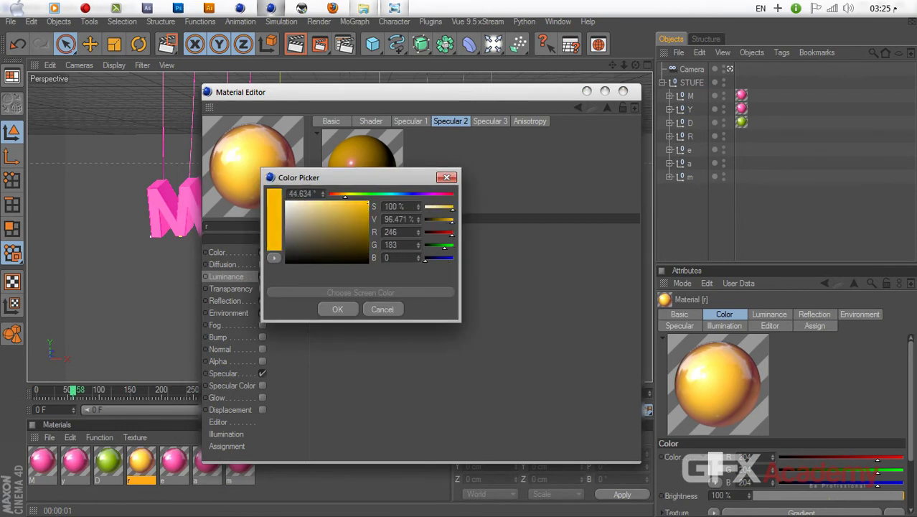
click(244, 172)
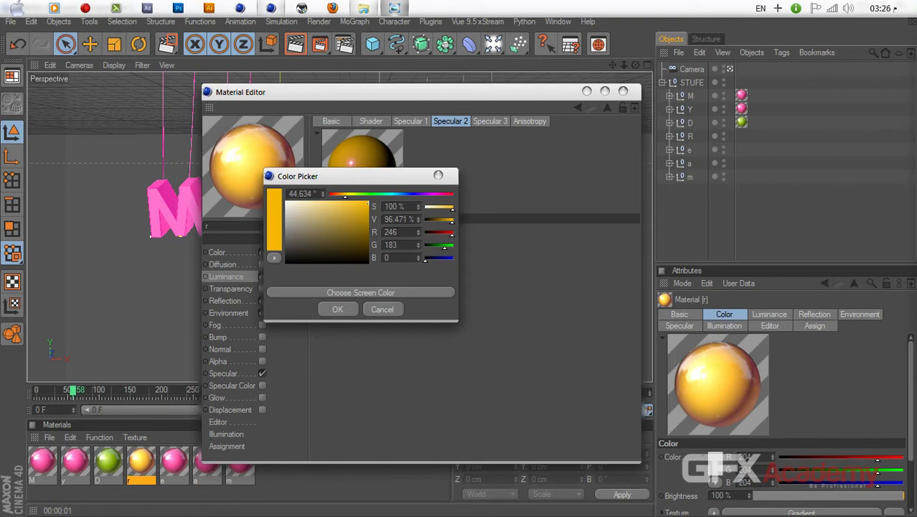
click(336, 309)
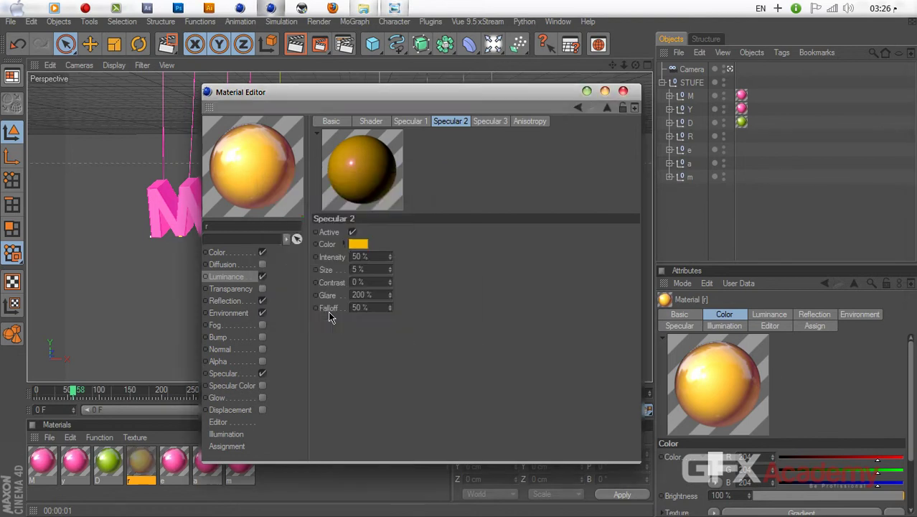
- Recolour the first knot of the Fresnel gradient in the r material's Environment channel bright yellow, about RGB 255, 245, 0
click(243, 301)
click(240, 313)
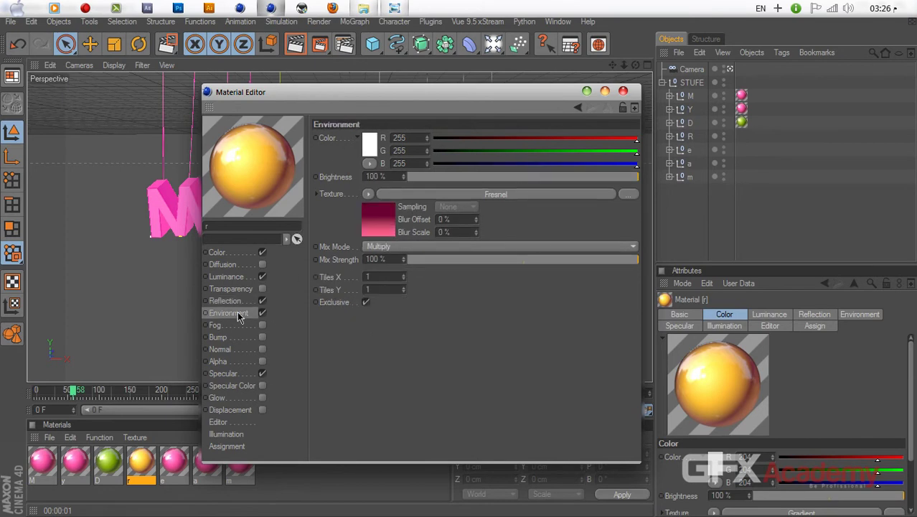
click(375, 229)
double_click(361, 268)
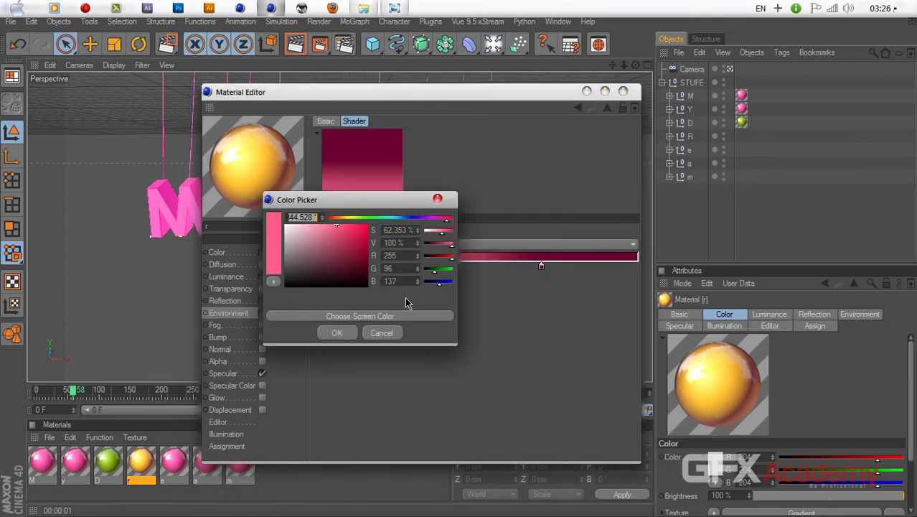
drag(419, 218, 346, 220)
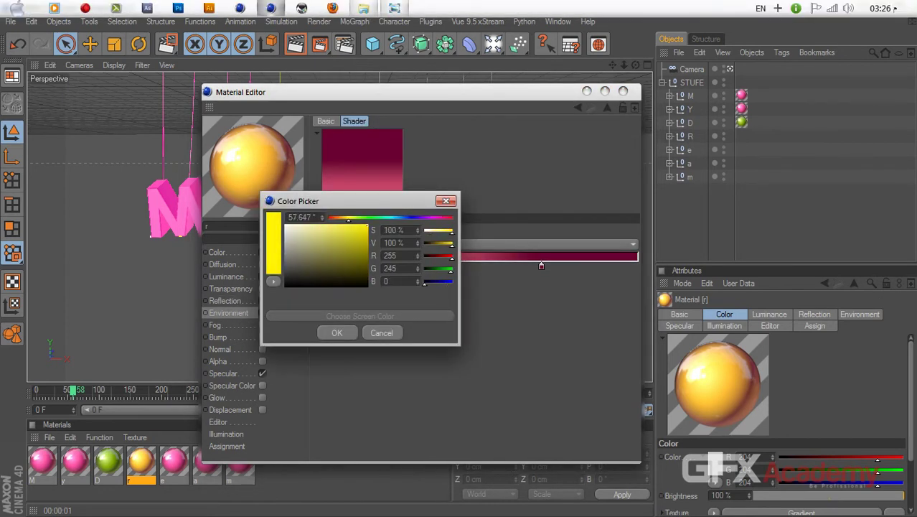
click(335, 332)
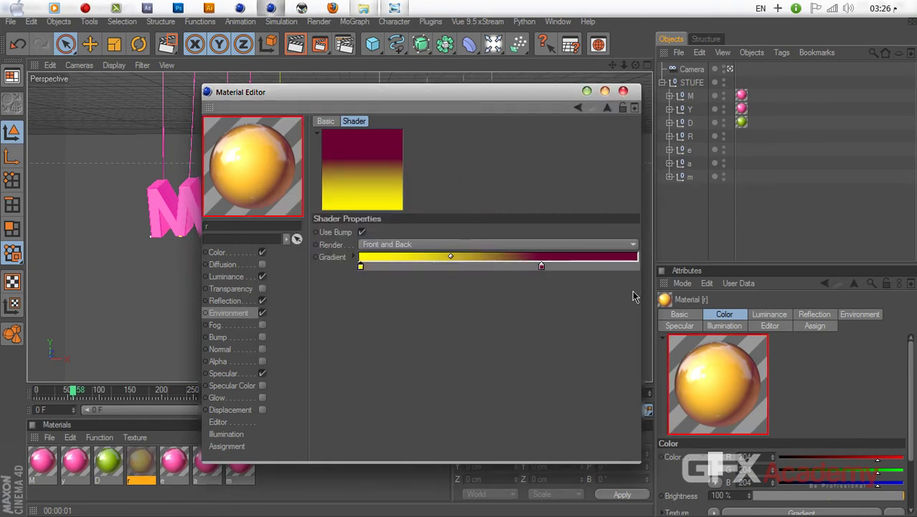
- Recolour the second knot of the r material's Fresnel gradient with a dark brown sampled from the screen
double_click(542, 266)
click(542, 313)
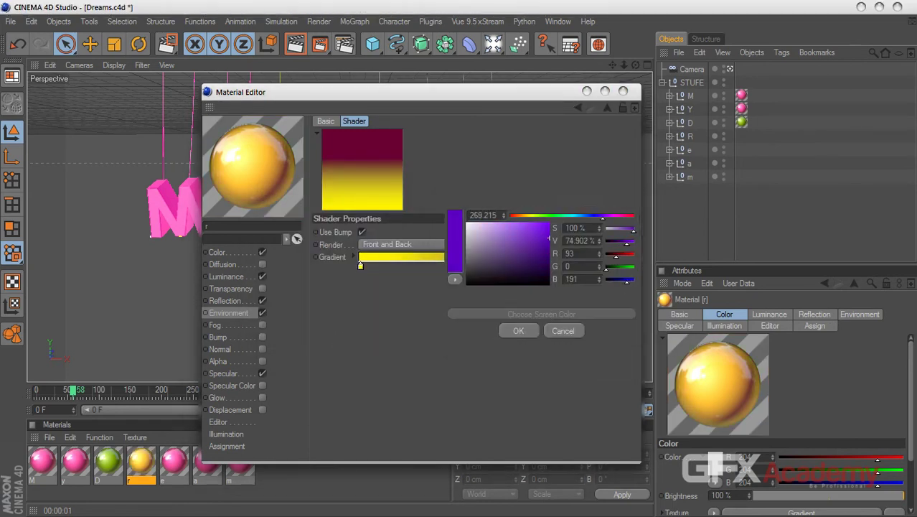
click(519, 332)
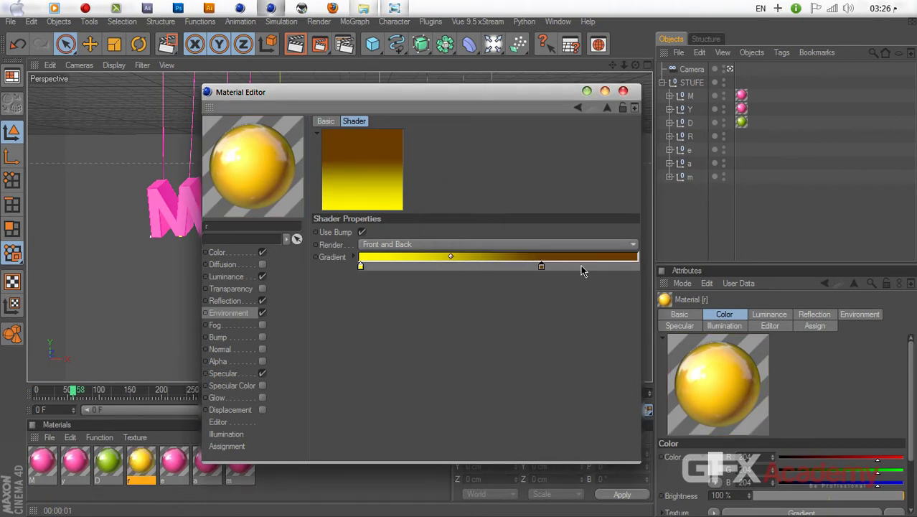
- Add a knot between the yellow and brown ones in the Fresnel gradient and colour it amber, RGB 255, 188, 0
click(462, 267)
double_click(461, 267)
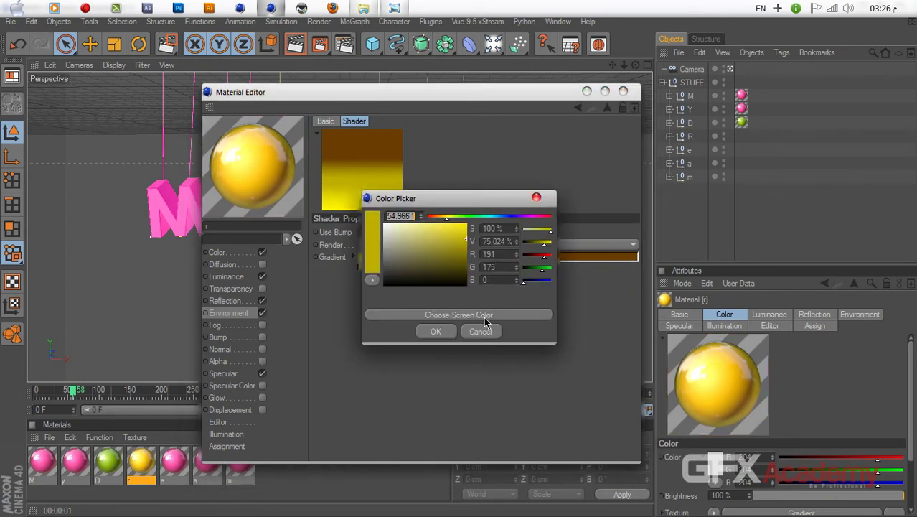
click(458, 314)
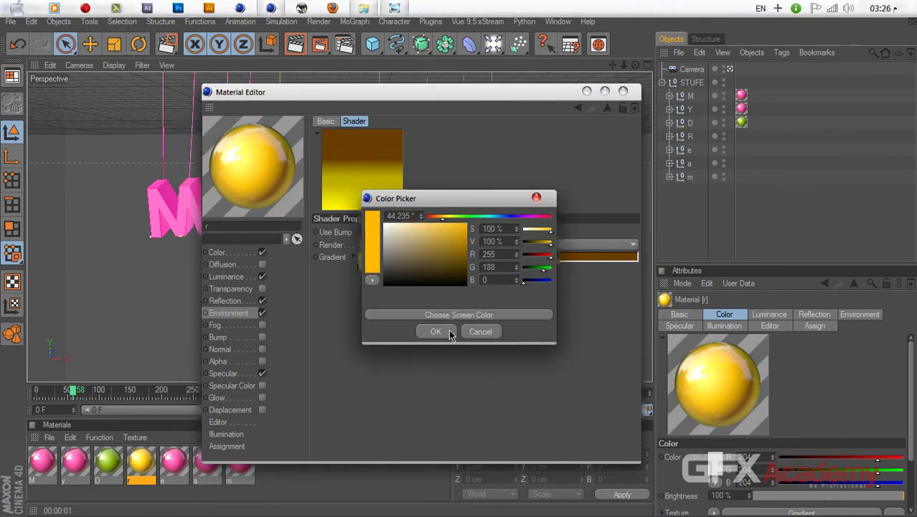
click(438, 332)
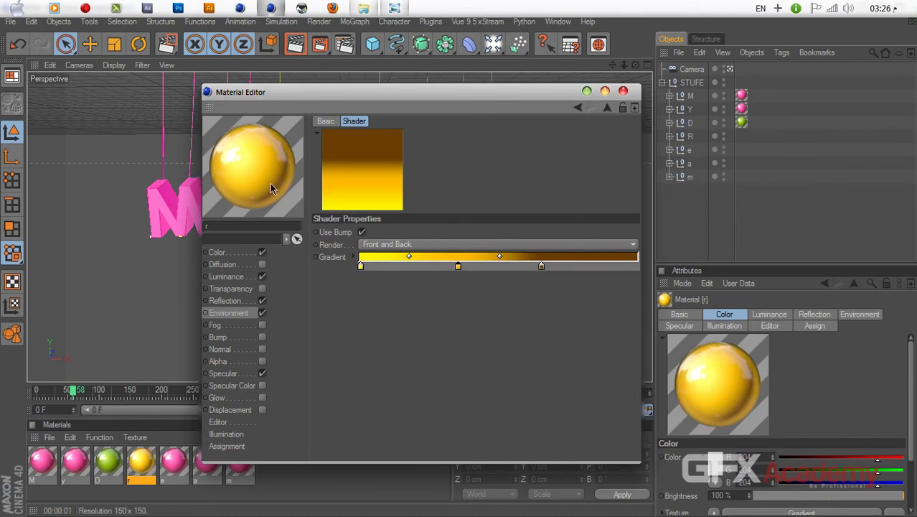
- Close the material settings, apply the amber r material to the R object in the STUFE hierarchy, and render the view
click(623, 92)
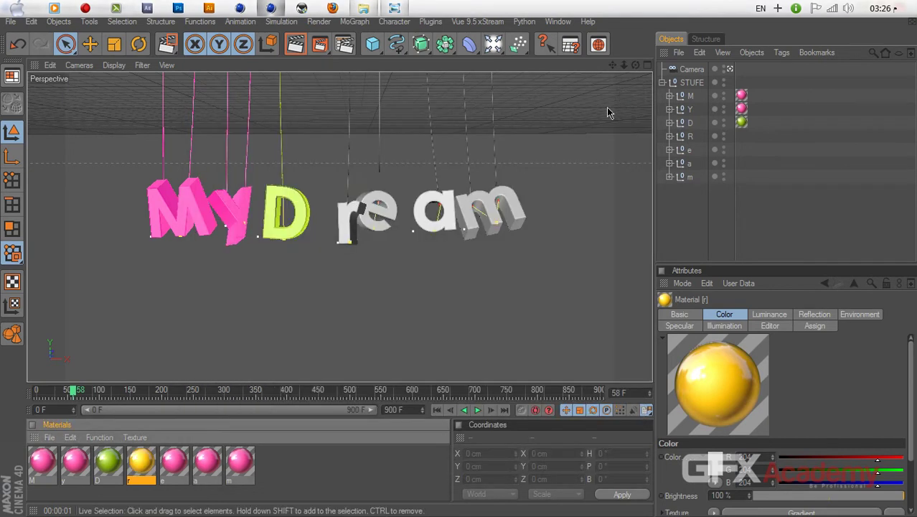
drag(689, 136, 690, 137)
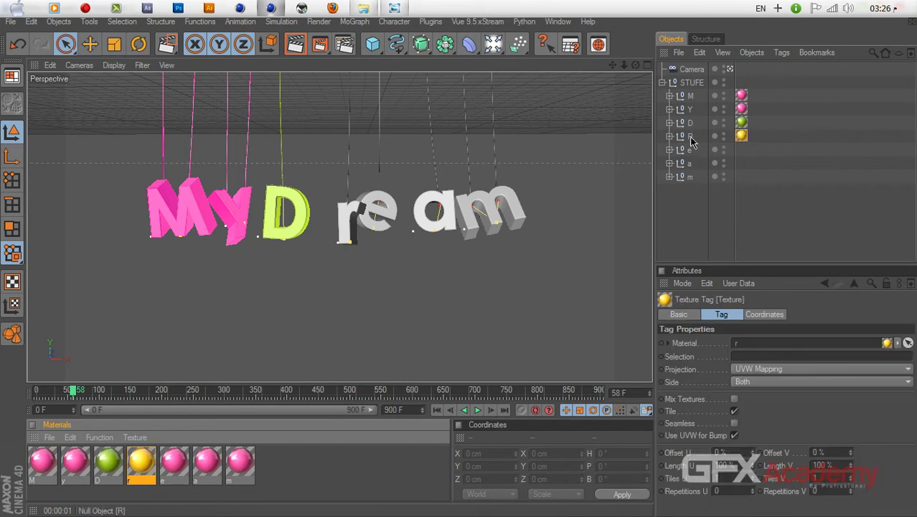
key(ctrl+r)
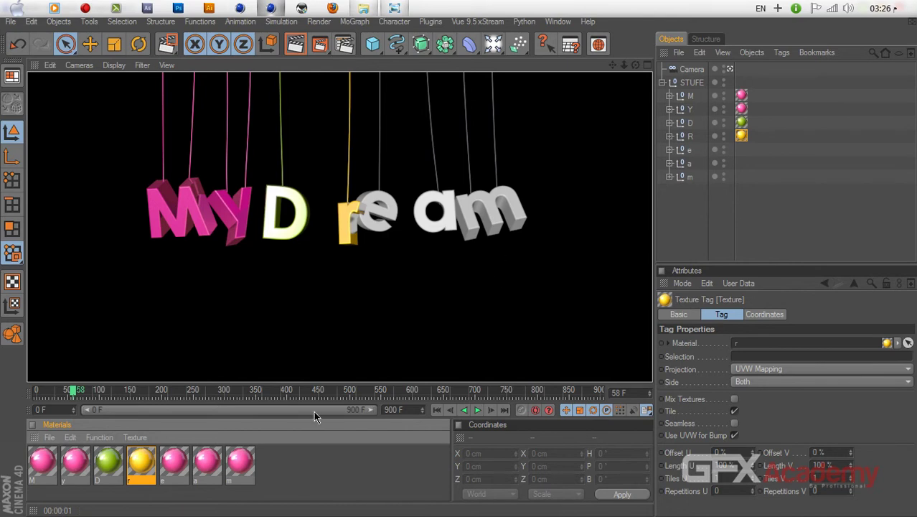
- Open the e material and recolour the first knot of its Color gradient dark purple, about RGB 70, 0, 105
double_click(174, 463)
click(218, 253)
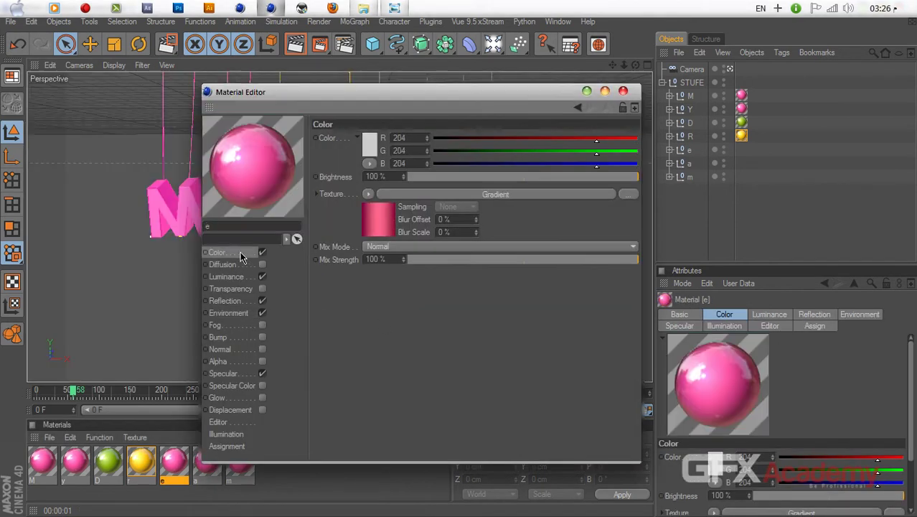
click(378, 216)
double_click(363, 240)
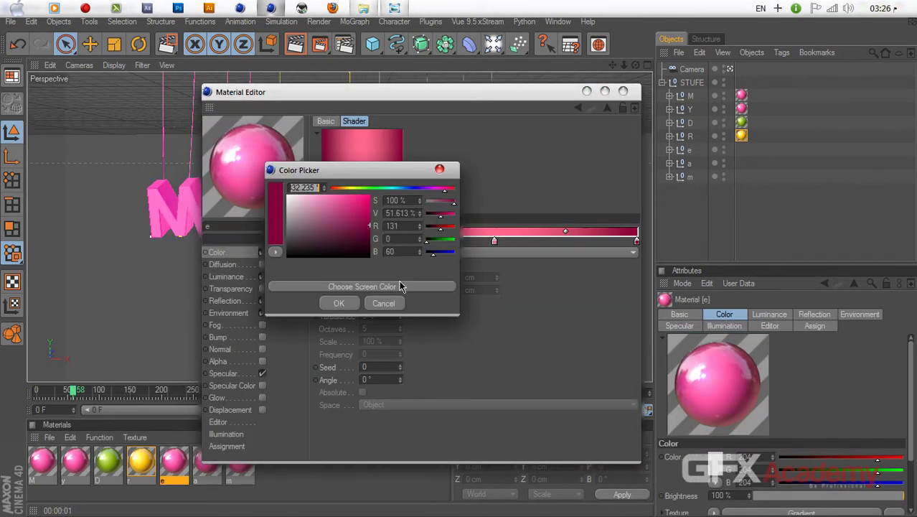
drag(323, 187, 323, 163)
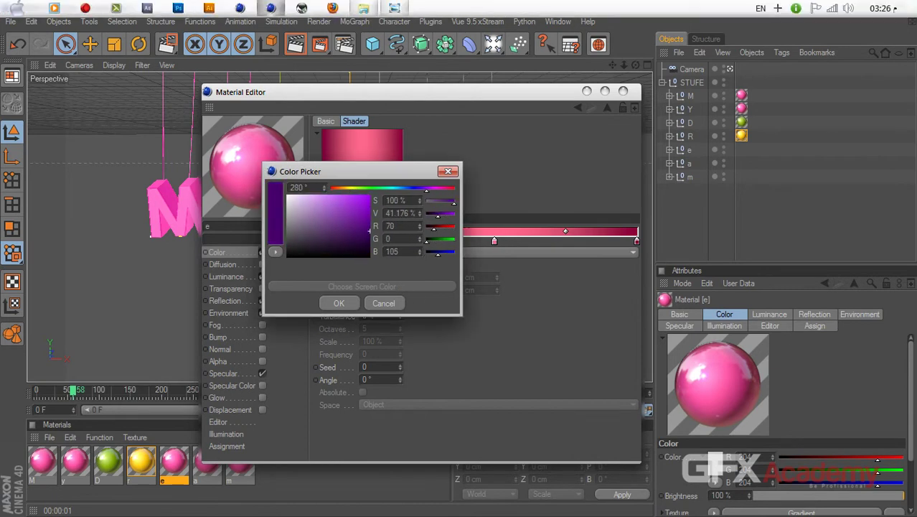
click(355, 307)
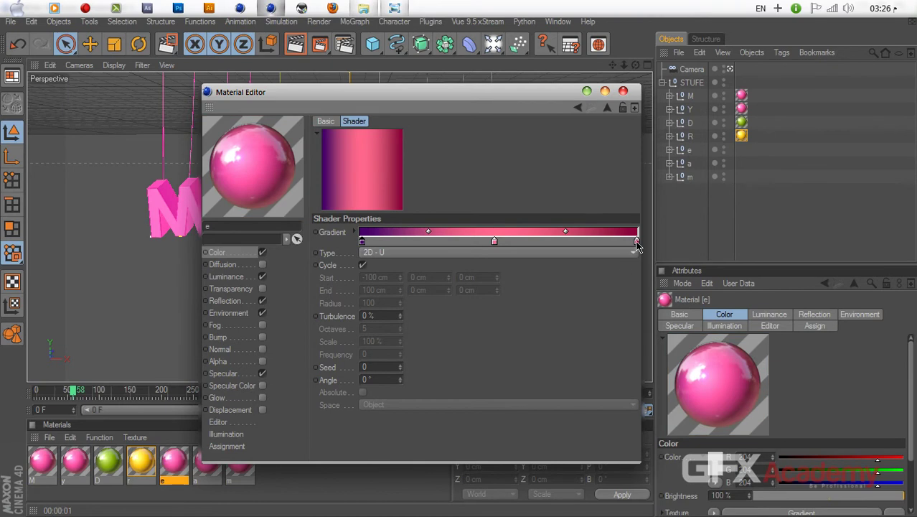
- Recolour the last knot of the e material's Color gradient with a screen-sampled dark purple, about RGB 65, 0, 96
double_click(636, 242)
click(637, 289)
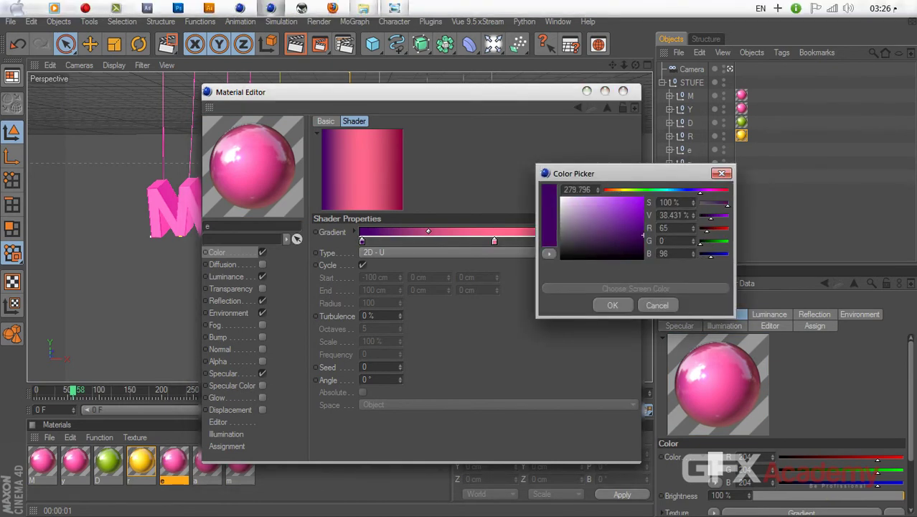
click(612, 304)
- Recolour the middle knot of the e material's Color gradient with a screen-sampled light purple, RGB 201, 110, 206
double_click(495, 242)
click(514, 289)
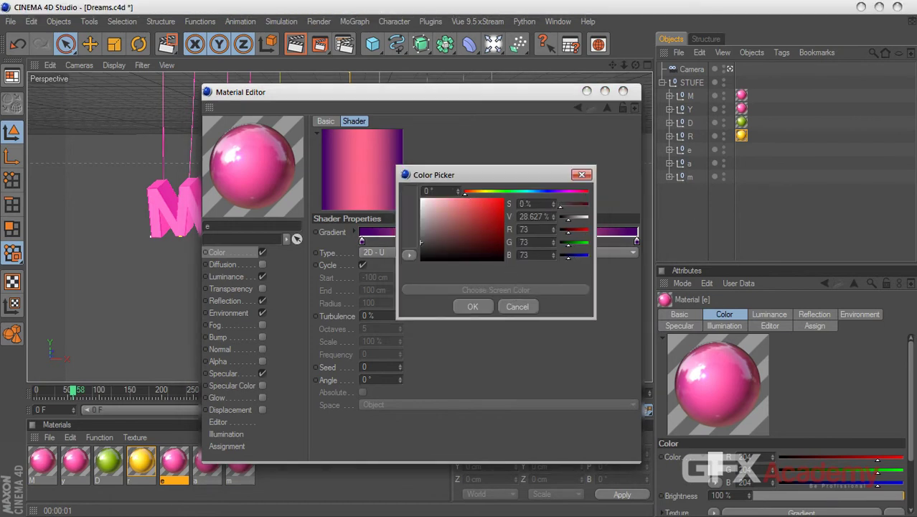
click(459, 209)
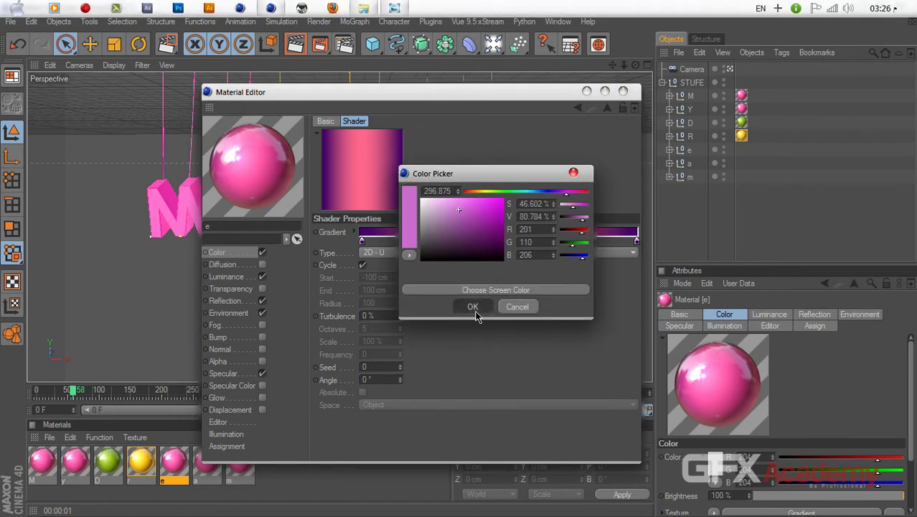
click(473, 307)
- Recolour the Lumas shader in the e material's Luminance channel with a screen-sampled dark purple, RGB 106, 0, 147
click(251, 278)
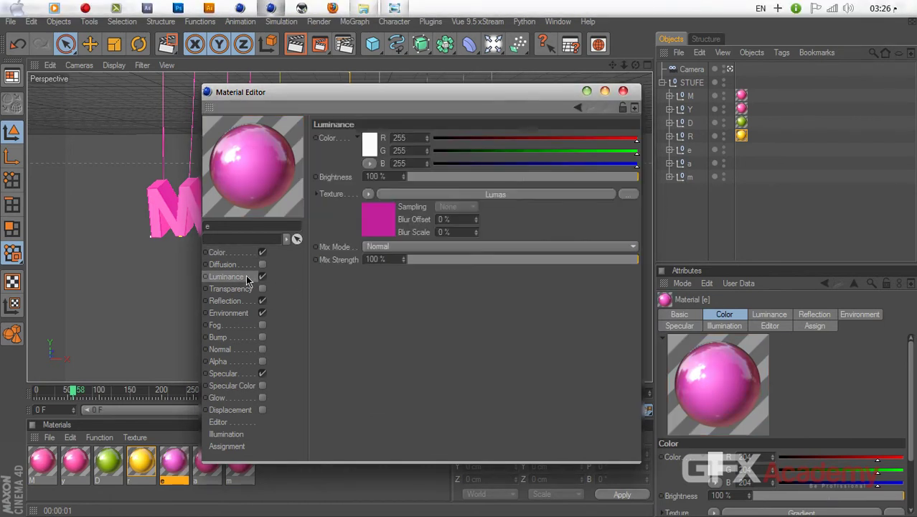
click(381, 220)
click(364, 248)
click(405, 294)
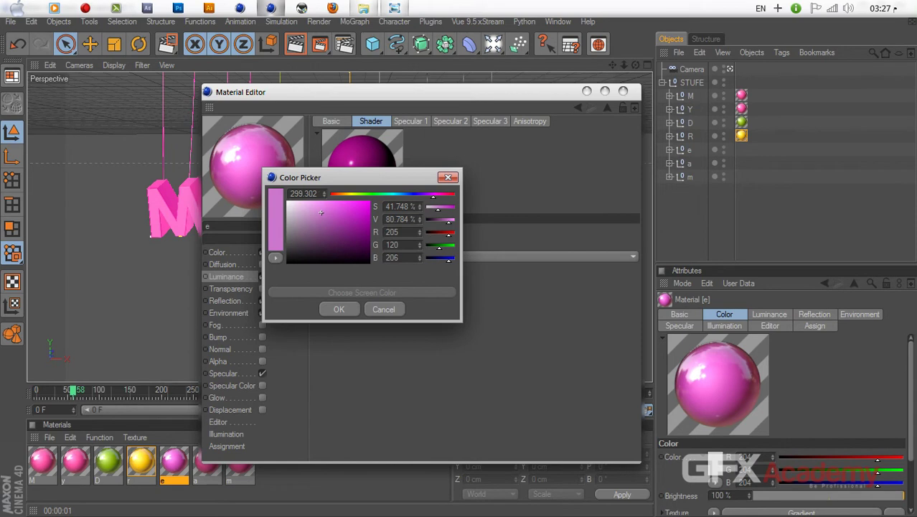
click(369, 228)
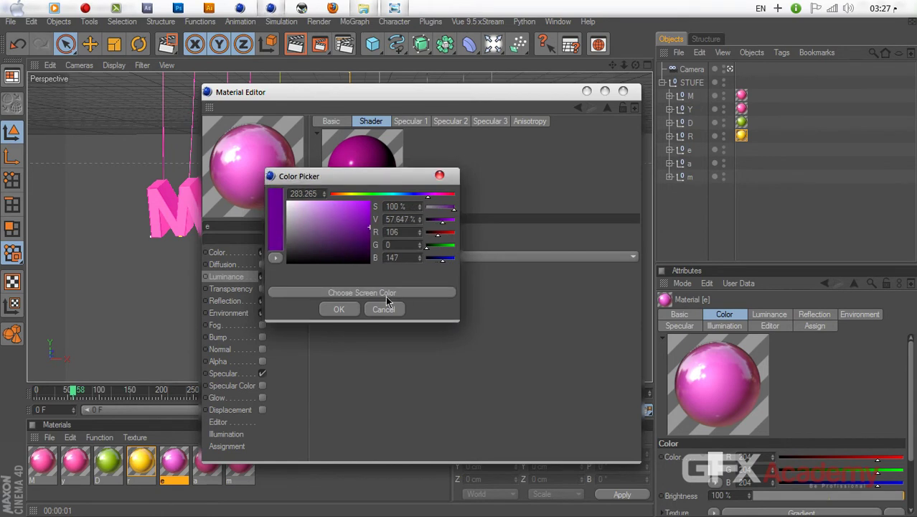
click(348, 309)
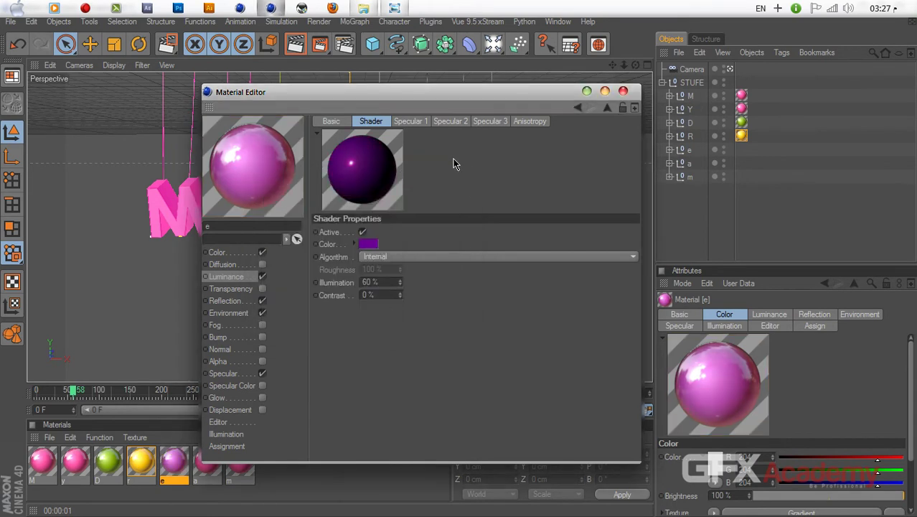
- Set the Specular 2 colour of the e material's Lumas shader to a screen-sampled violet, about RGB 100, 0, 205
click(426, 122)
click(449, 122)
click(366, 244)
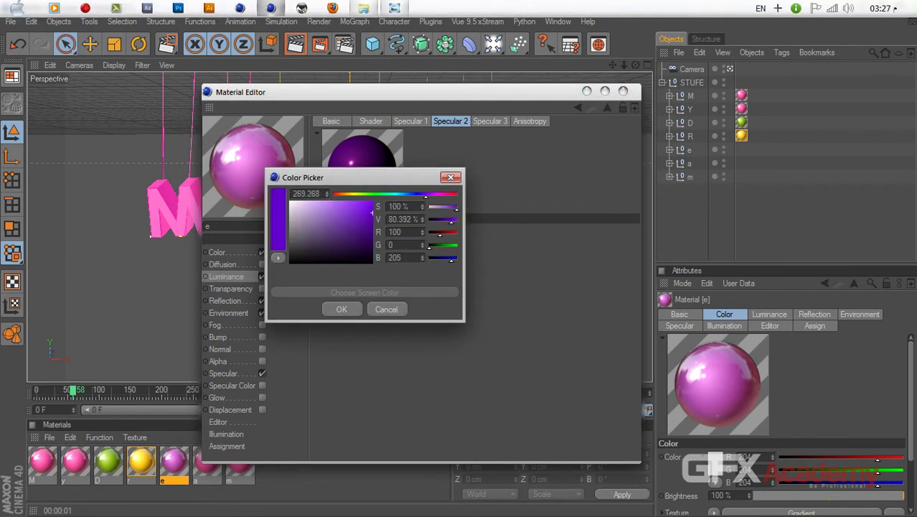
click(363, 150)
click(341, 309)
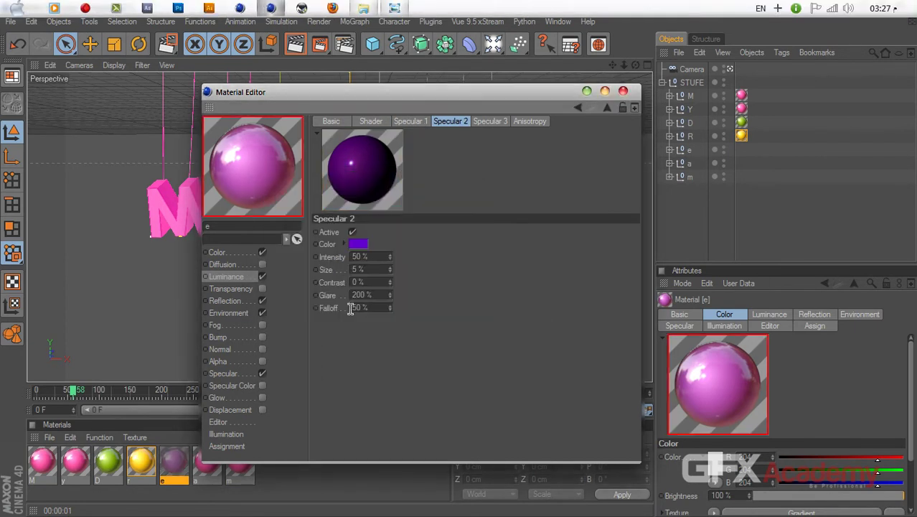
- Add a middle knot to the Fresnel gradient in the e material's Environment channel and shift the dark knot closer to the gradient's end
click(222, 301)
click(228, 312)
click(399, 223)
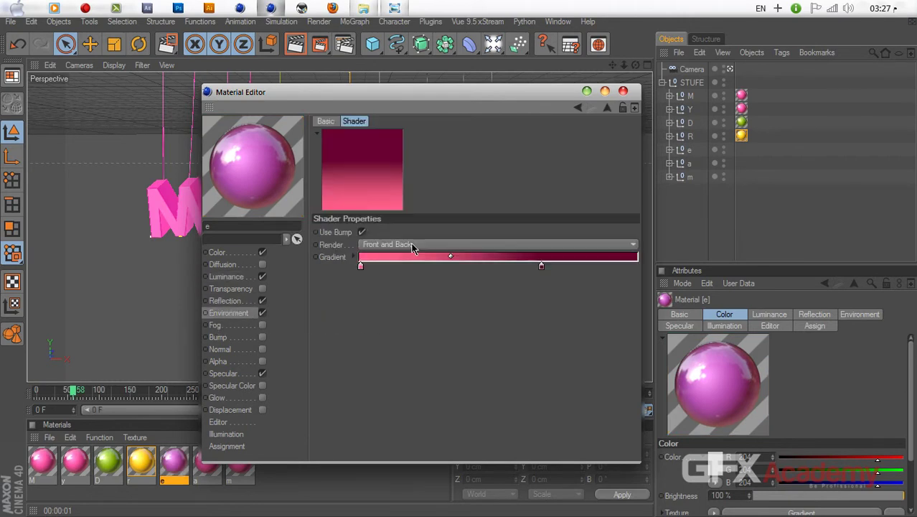
click(451, 266)
drag(542, 265, 589, 267)
drag(452, 269, 468, 268)
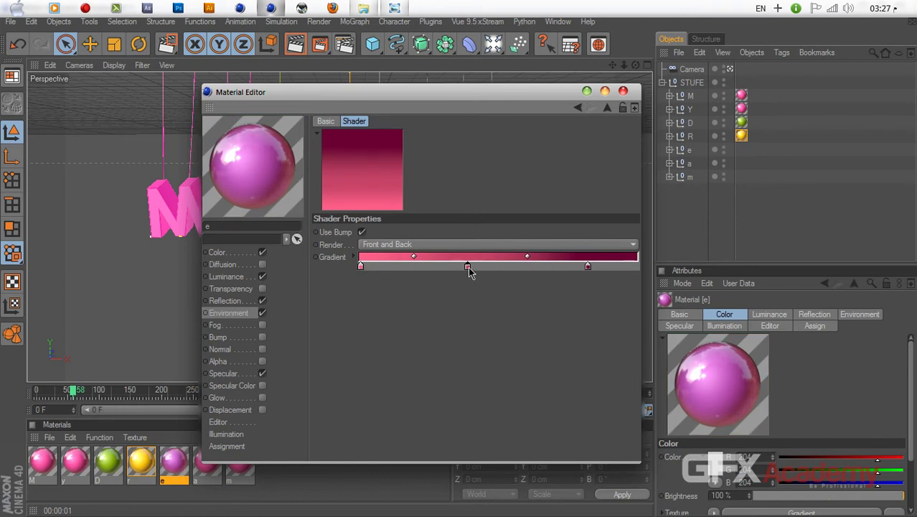
- Recolour the dark end knot of the e material's Fresnel gradient deep purple, RGB 63, 0, 97
double_click(588, 267)
click(654, 215)
drag(596, 248, 597, 260)
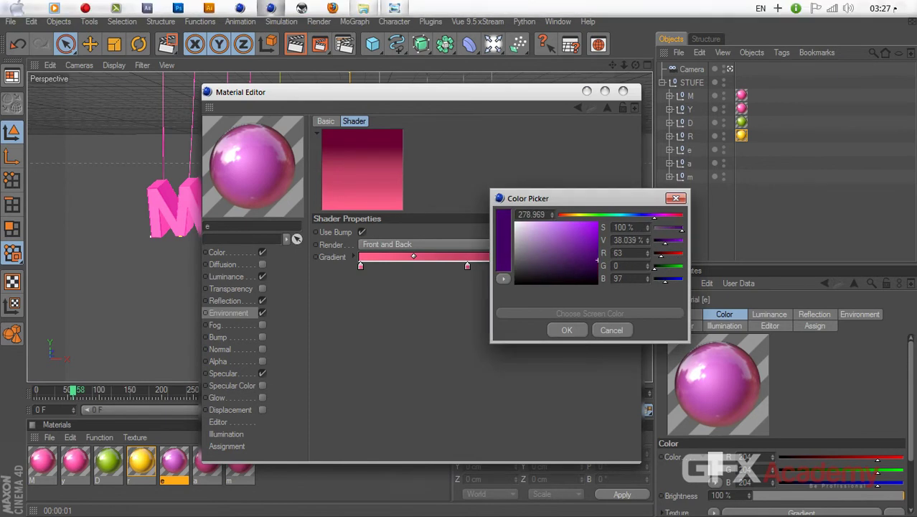
click(574, 330)
- Recolour the middle knot of the e material's Fresnel gradient with a screen-sampled medium purple, RGB 132, 53, 187
double_click(468, 266)
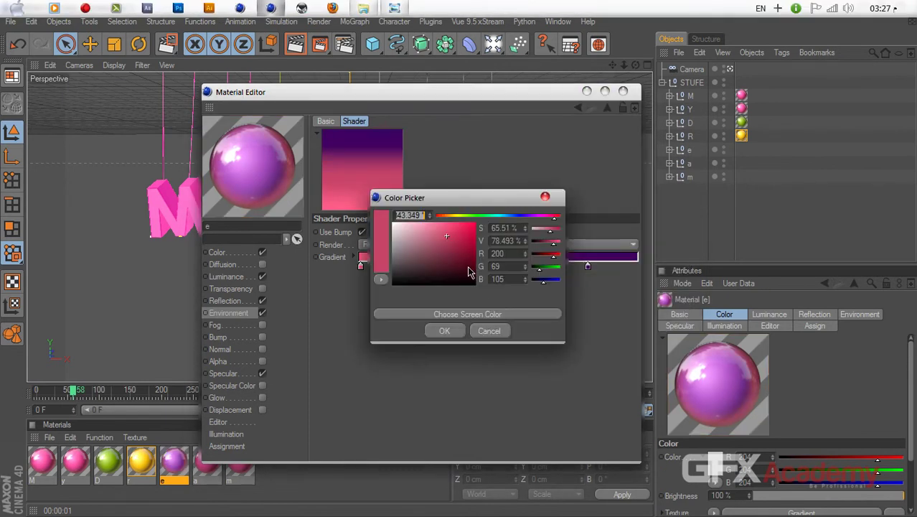
click(490, 315)
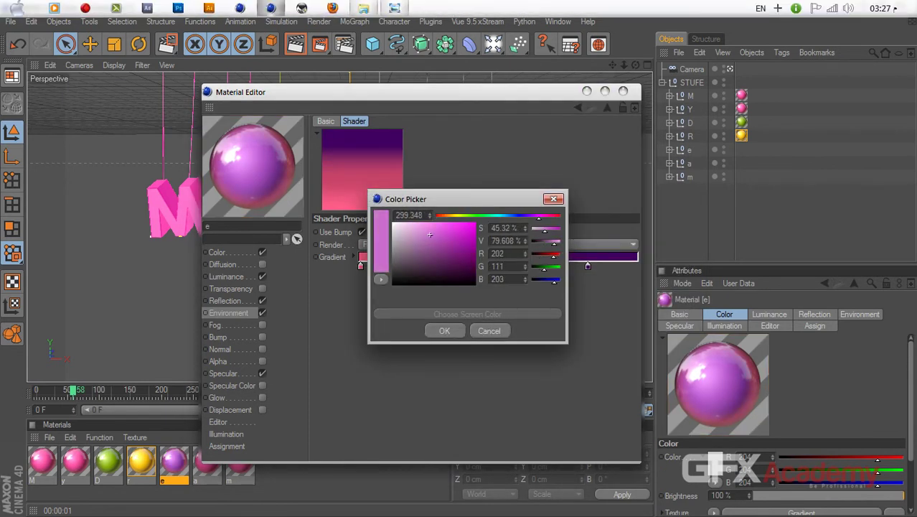
click(603, 256)
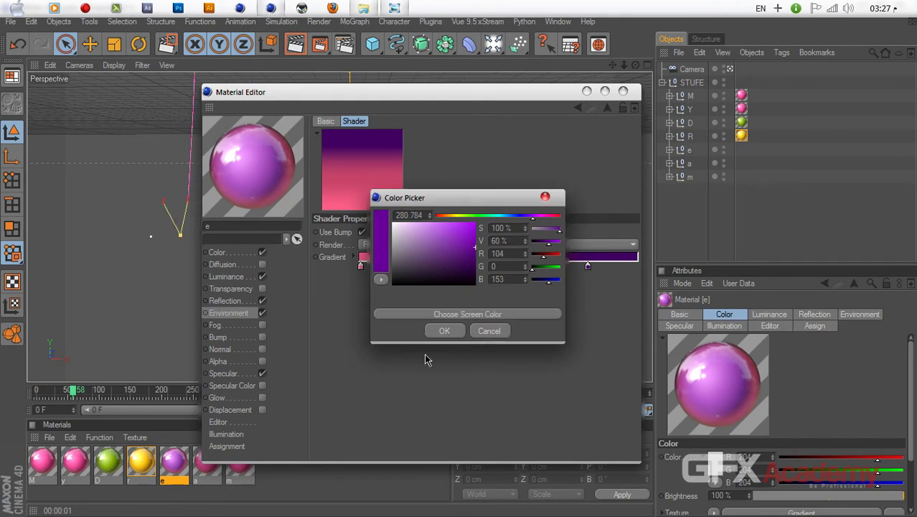
click(471, 316)
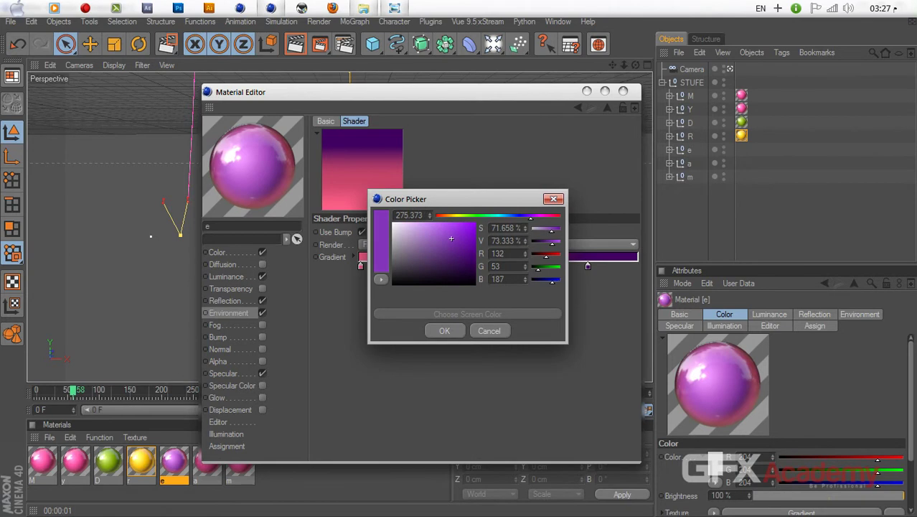
click(450, 238)
click(449, 332)
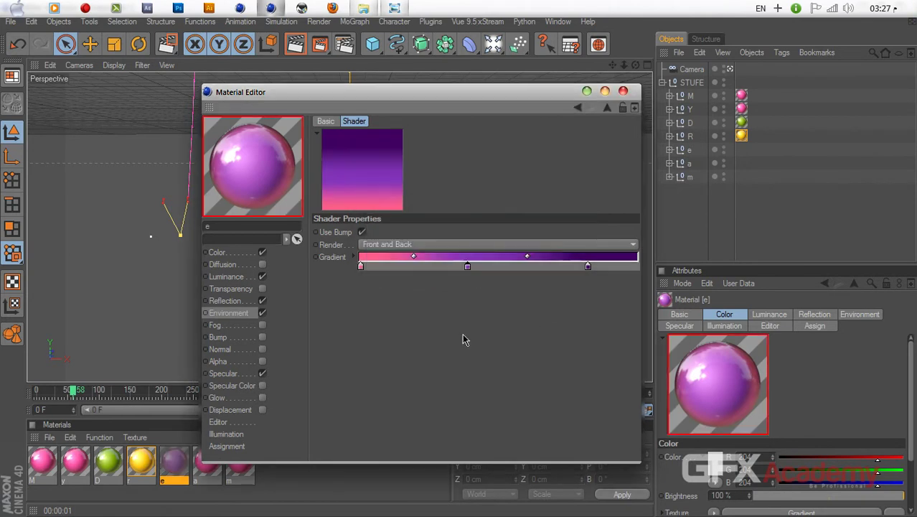
- Recolour the first knot of the e material's Fresnel gradient with a screen-sampled light purple, about RGB 193, 110, 195
double_click(361, 267)
click(397, 315)
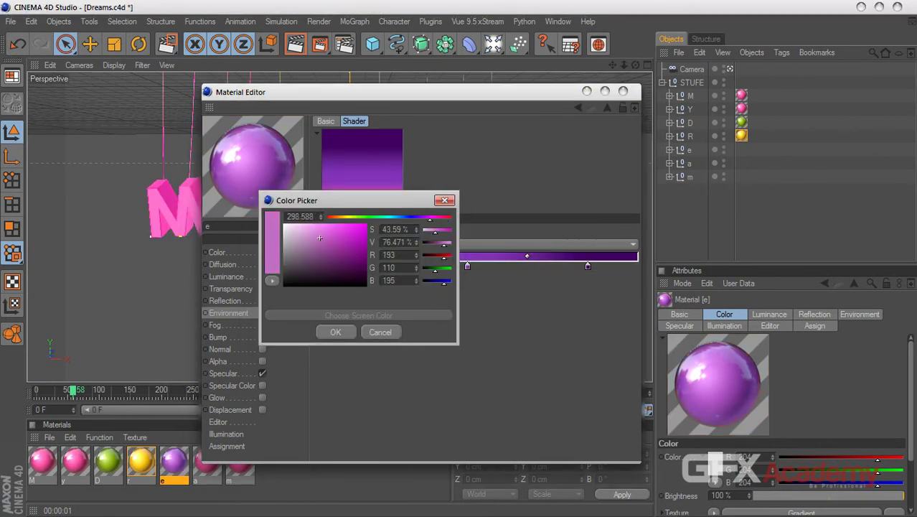
click(174, 460)
click(335, 332)
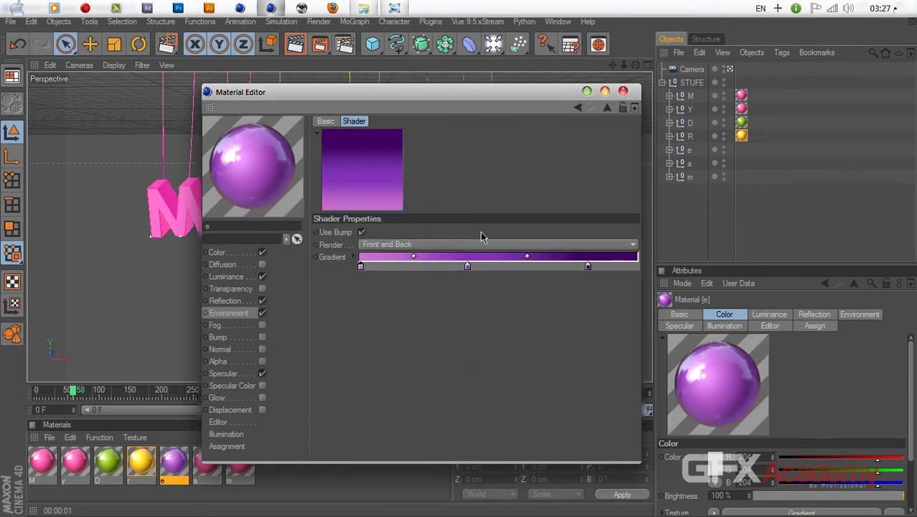
- Close the material settings, apply the purple e material to the e object in the STUFE hierarchy, and render the view
click(623, 90)
drag(176, 466, 689, 150)
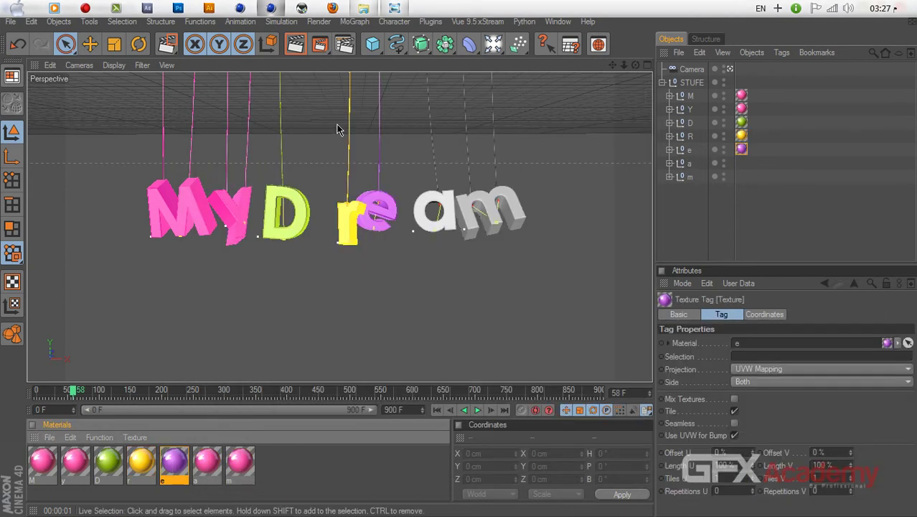
click(295, 44)
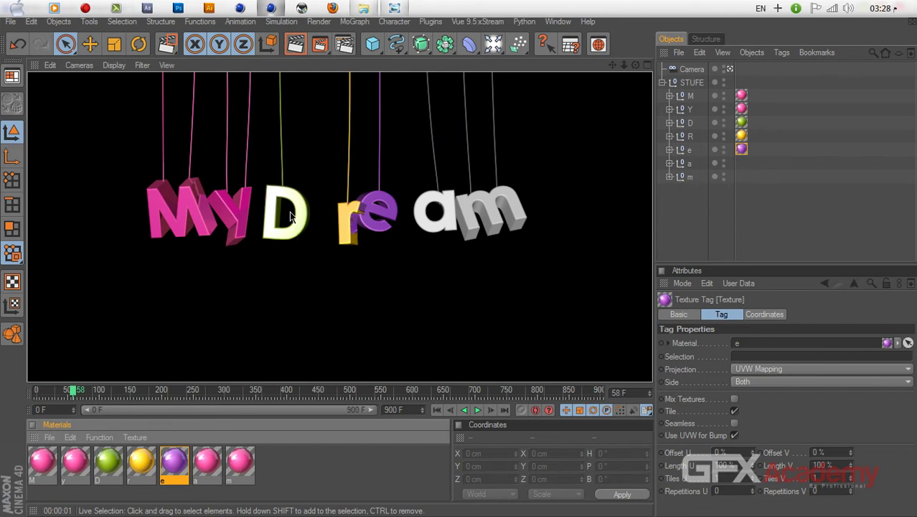
- Play the animation from the start, stop at frame 48, and render the view there
click(437, 410)
click(478, 410)
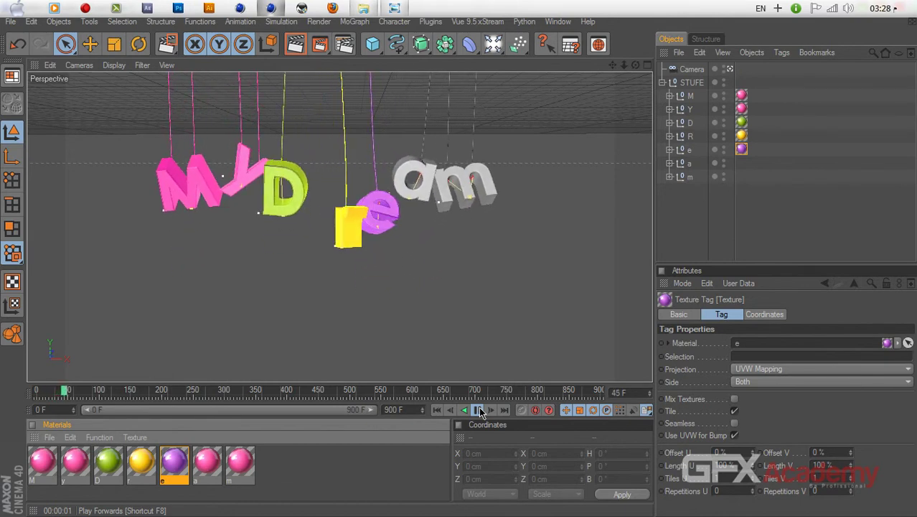
click(295, 45)
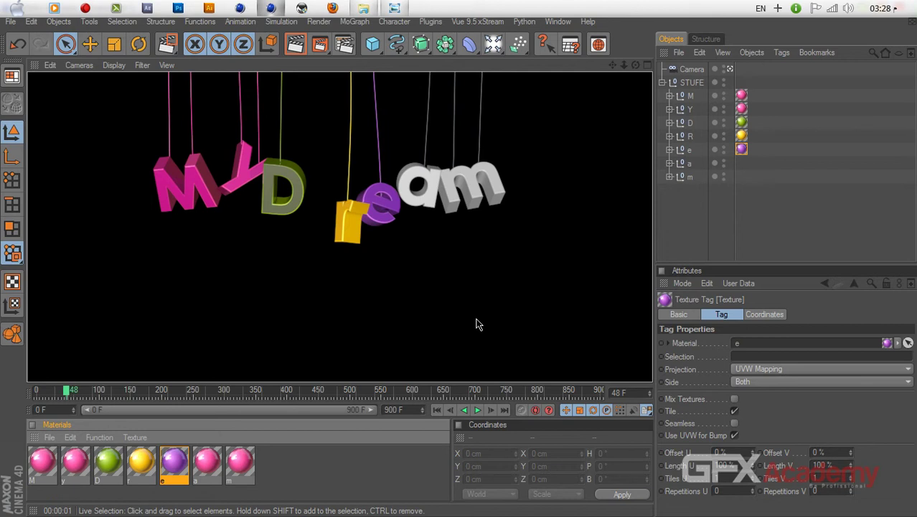
- Check the pink a material's gradient, close its settings unchanged, and apply it to the a object in the STUFE hierarchy
double_click(218, 467)
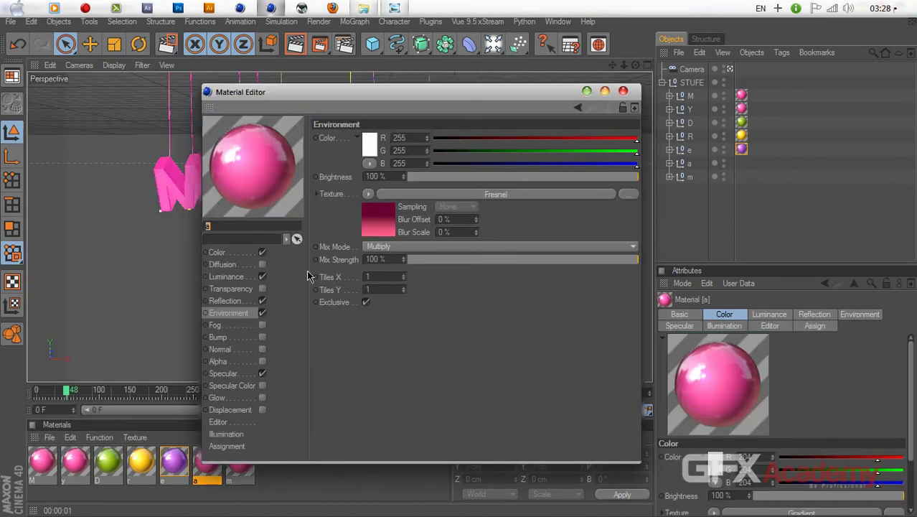
click(380, 219)
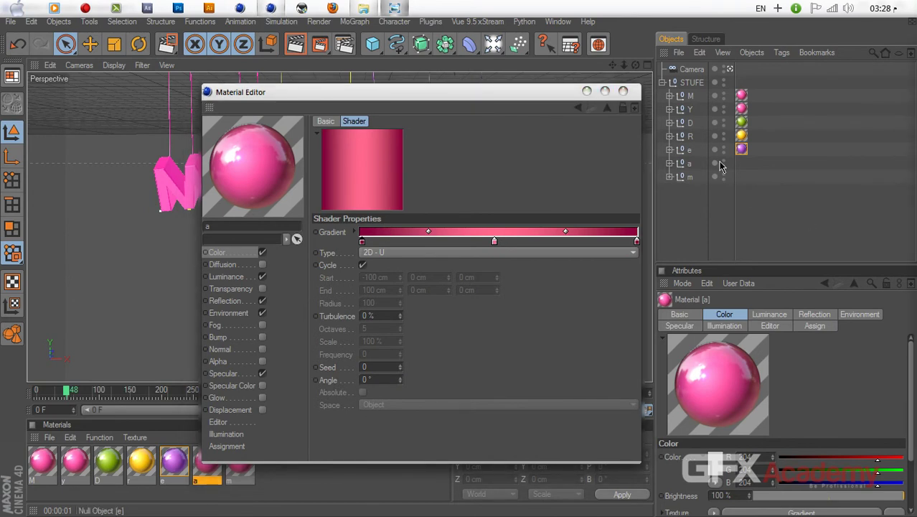
click(622, 91)
drag(778, 251, 690, 164)
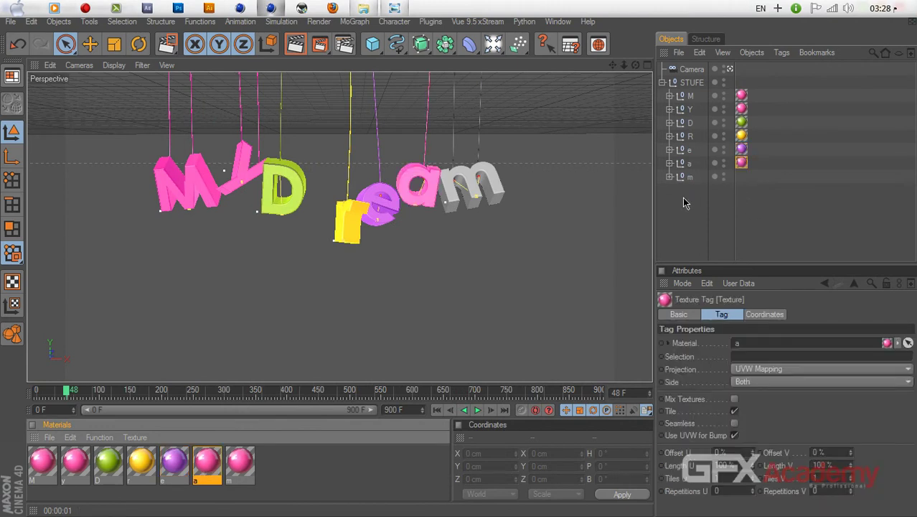
- Replace the pink m material with a copy of the green D material named m, and apply it to the m object
click(239, 465)
key(Delete)
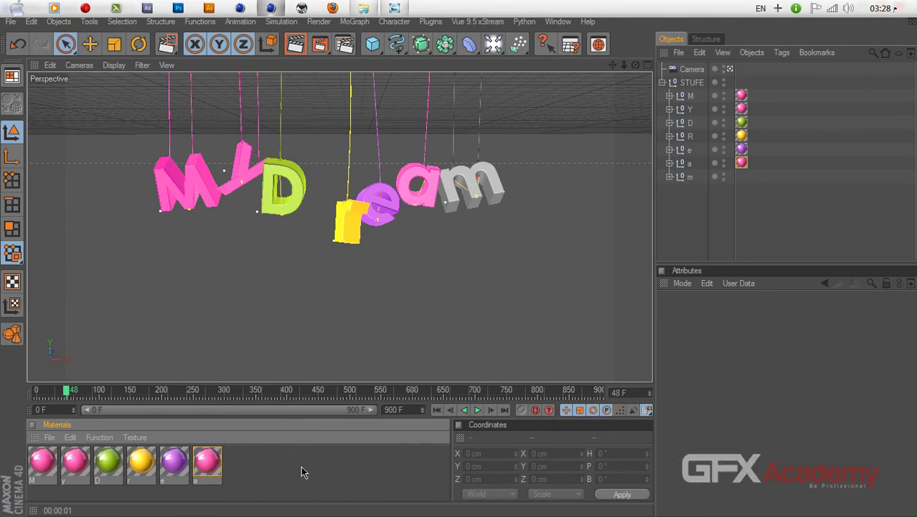
ctrl+drag(109, 470, 228, 475)
double_click(232, 481)
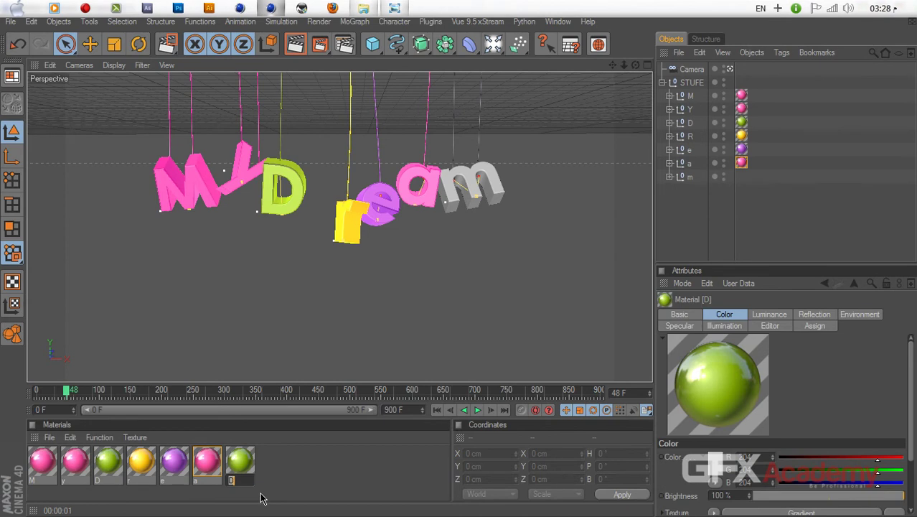
text(m)
key(Return)
drag(237, 468, 690, 177)
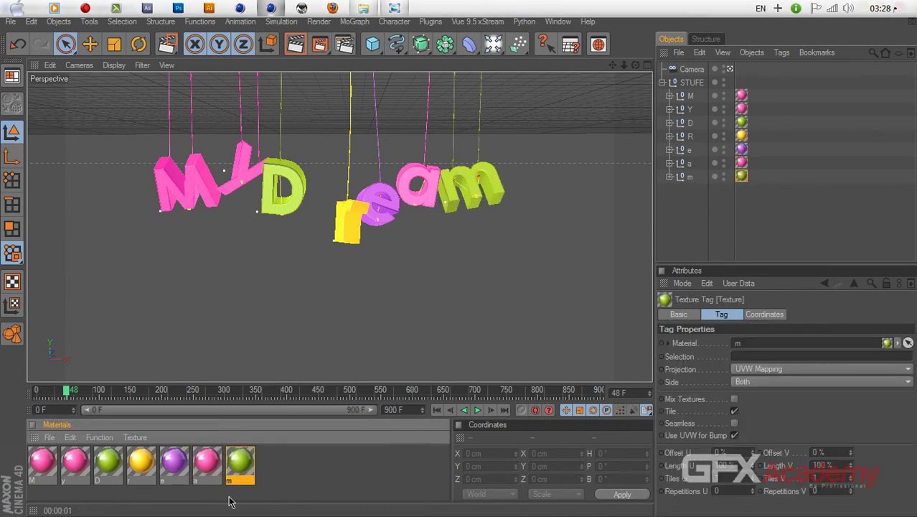
- Recolour the last knot of the m material's Color gradient with a screen-sampled very dark green, RGB 28, 41, 0
double_click(241, 465)
click(370, 229)
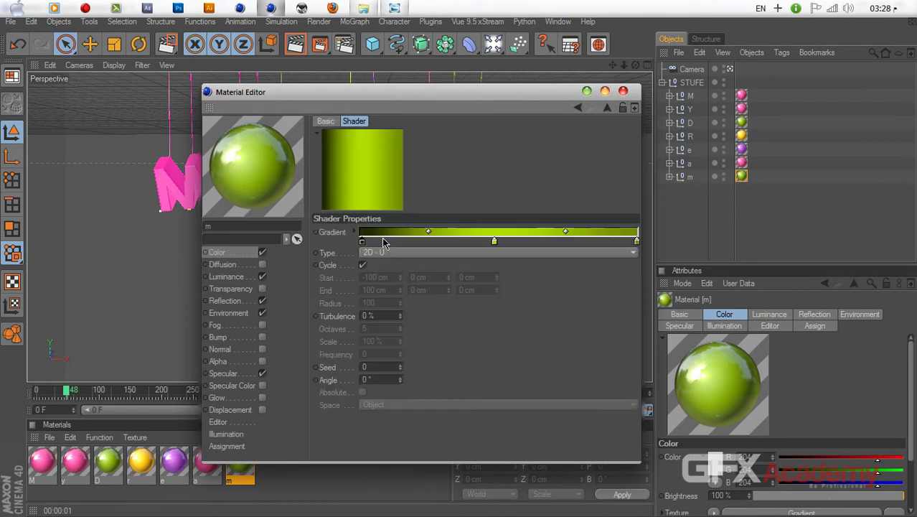
double_click(637, 242)
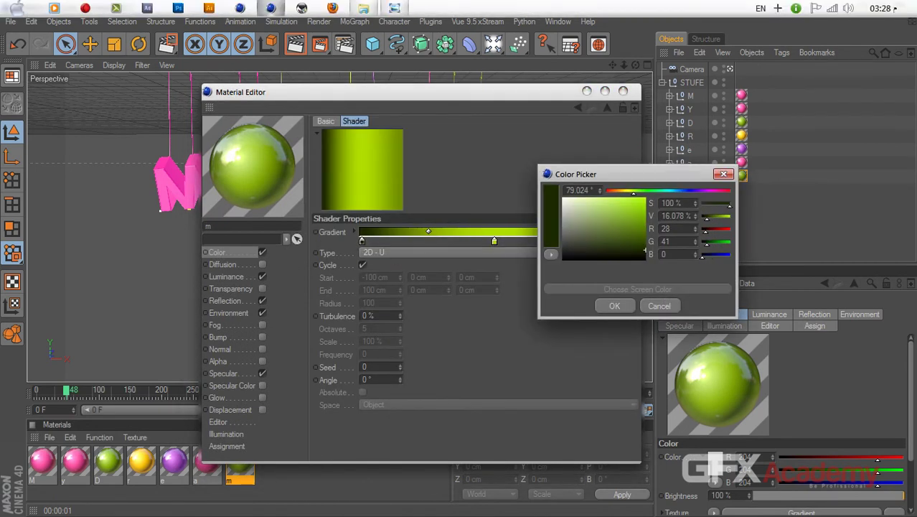
click(615, 306)
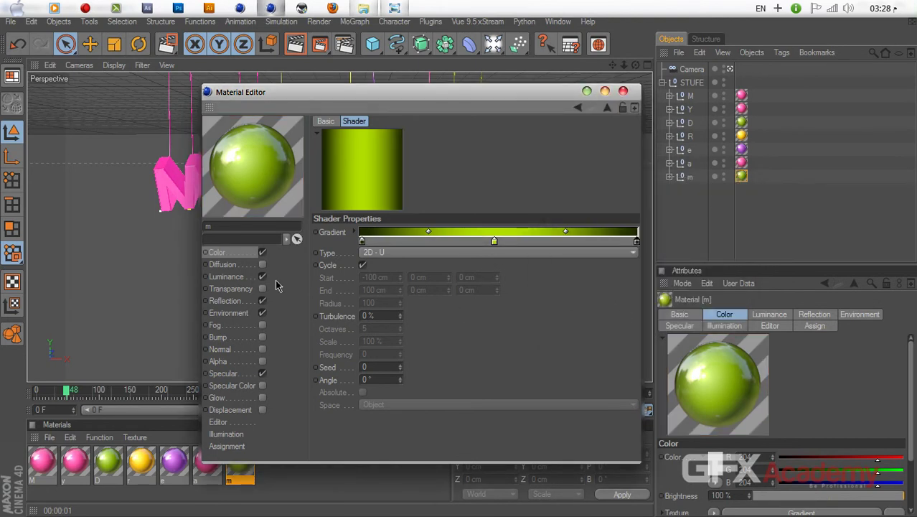
- Add a middle knot to the Fresnel gradient in the m material's Environment channel and move the dark knot to the gradient's end
click(228, 313)
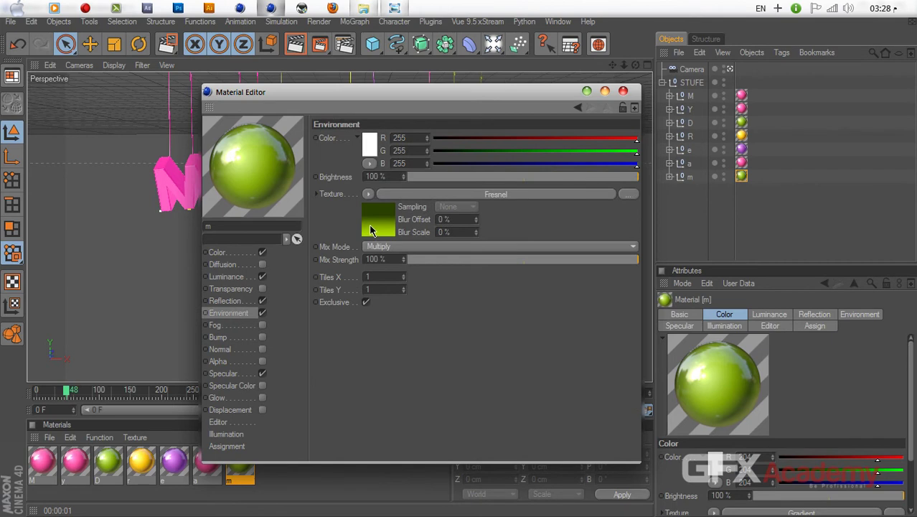
click(371, 232)
click(534, 267)
drag(543, 269, 637, 268)
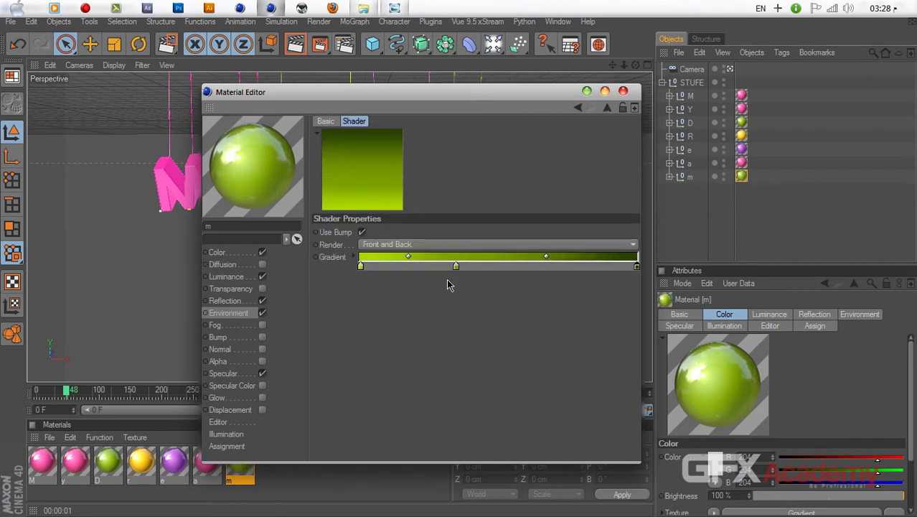
- Recolour the middle knot of the m material's Fresnel gradient olive green, RGB 114, 144, 0, and render the view
double_click(474, 269)
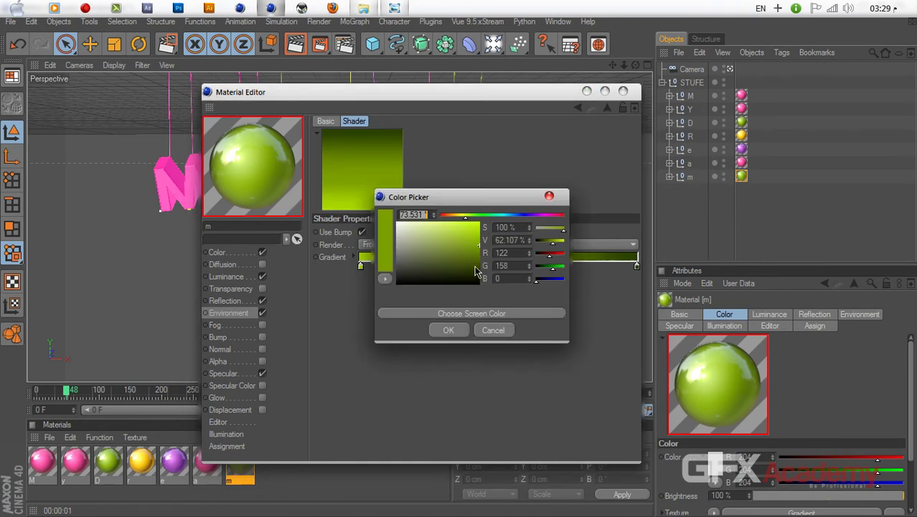
click(502, 314)
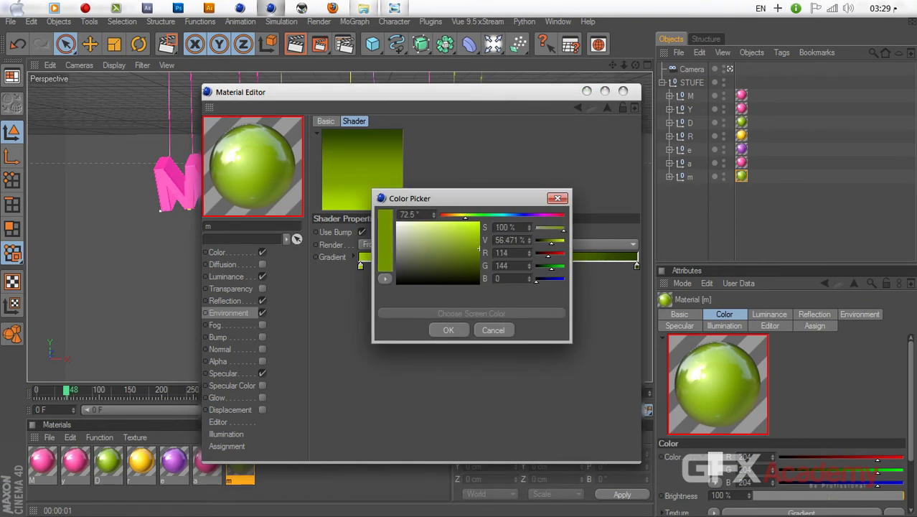
click(478, 248)
click(448, 330)
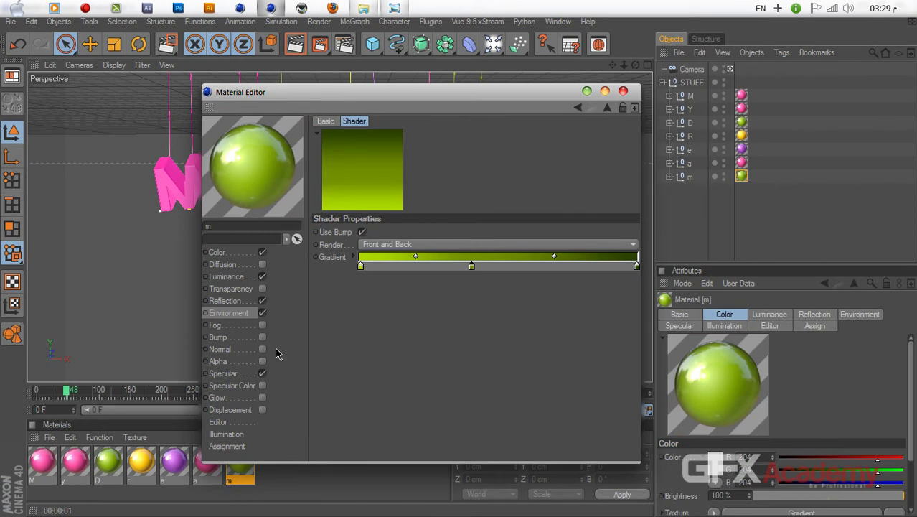
click(623, 92)
click(295, 44)
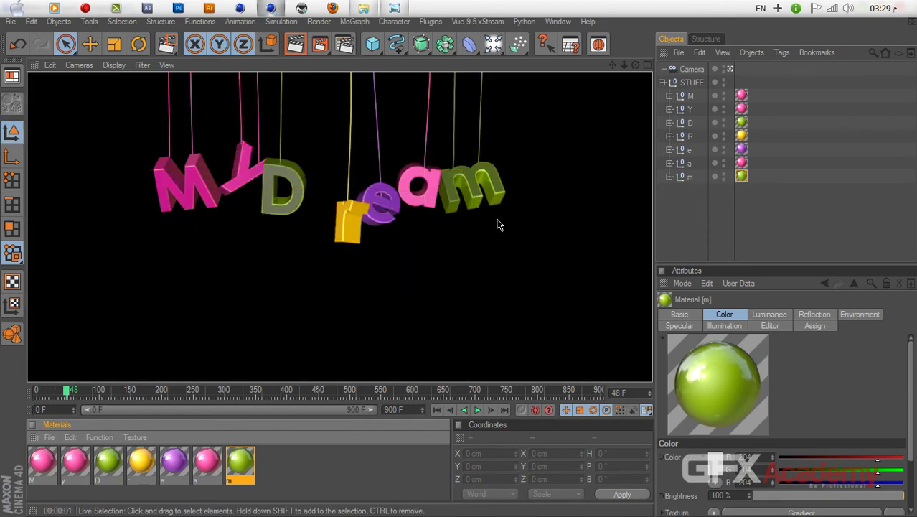
- Replace the green D material with a copy of the m material named d, and apply it to the D object
double_click(108, 462)
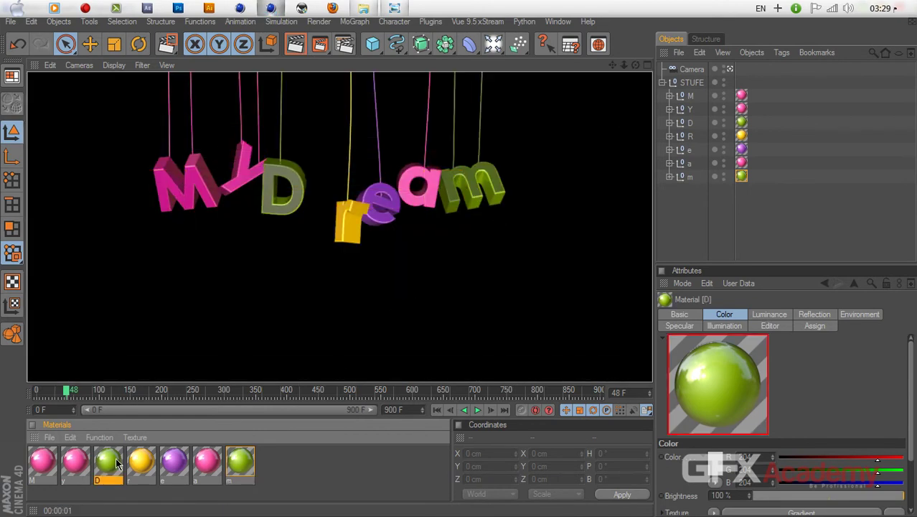
click(623, 91)
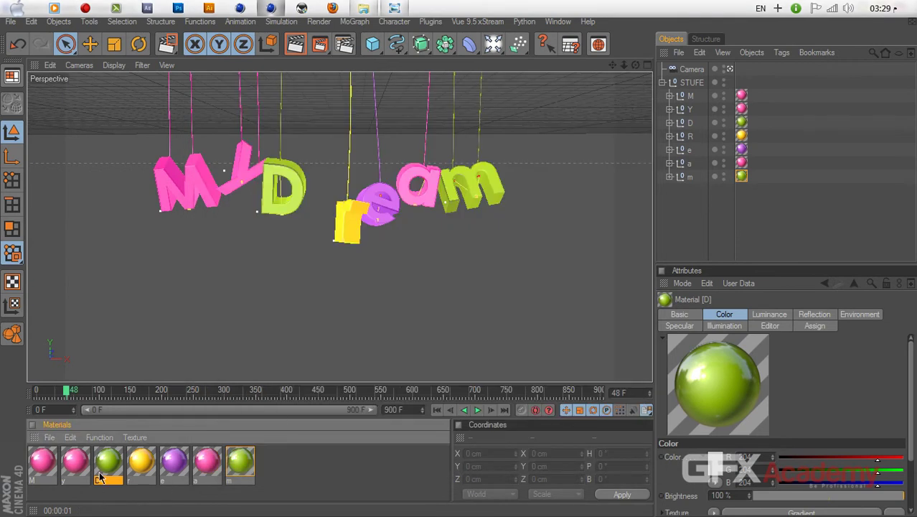
key(Delete)
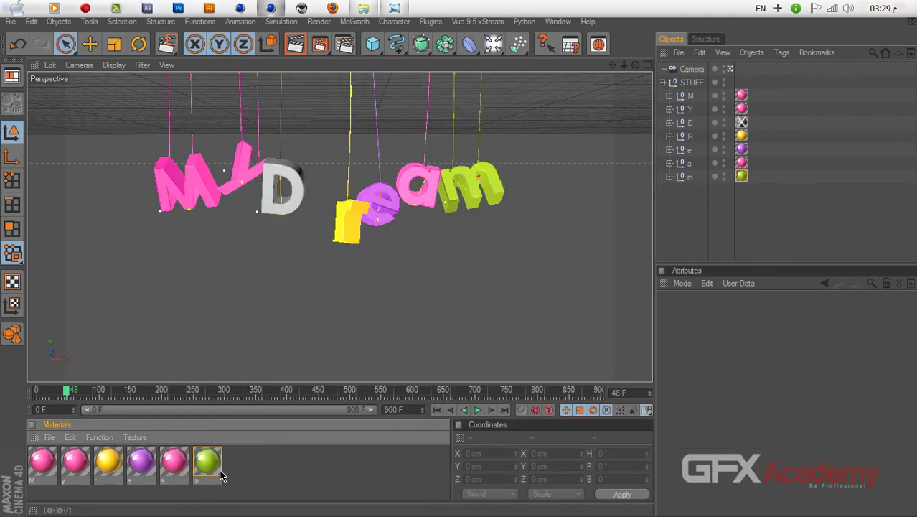
ctrl+drag(217, 471, 742, 124)
key(Return)
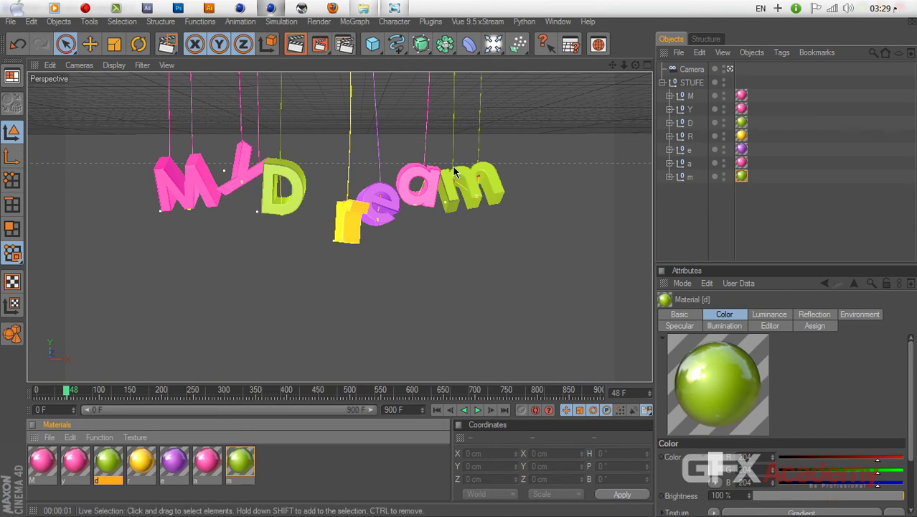
- Render the view, return the timeline to frame 0 and clear the selection in the object list
click(295, 44)
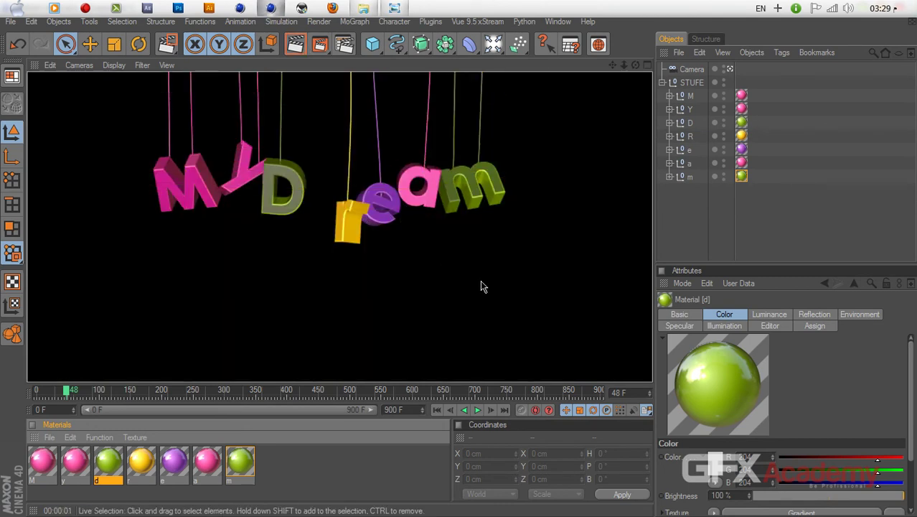
click(437, 410)
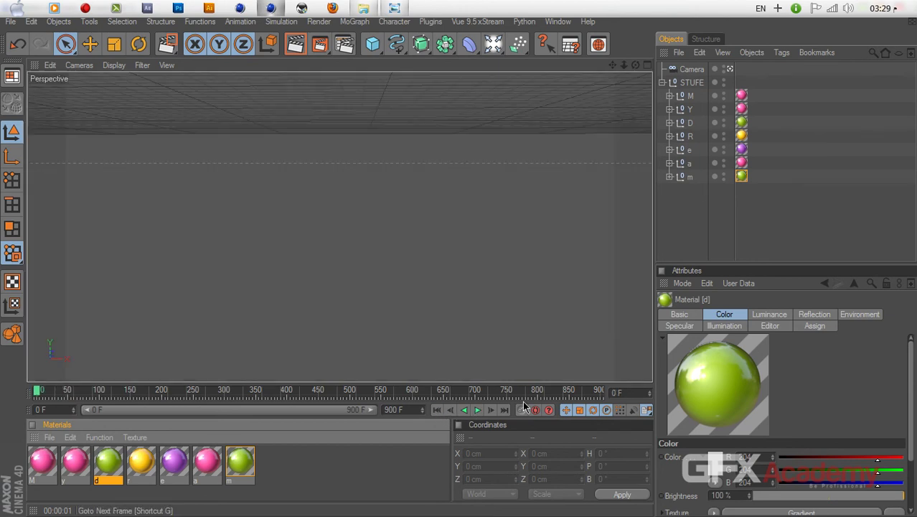
click(678, 244)
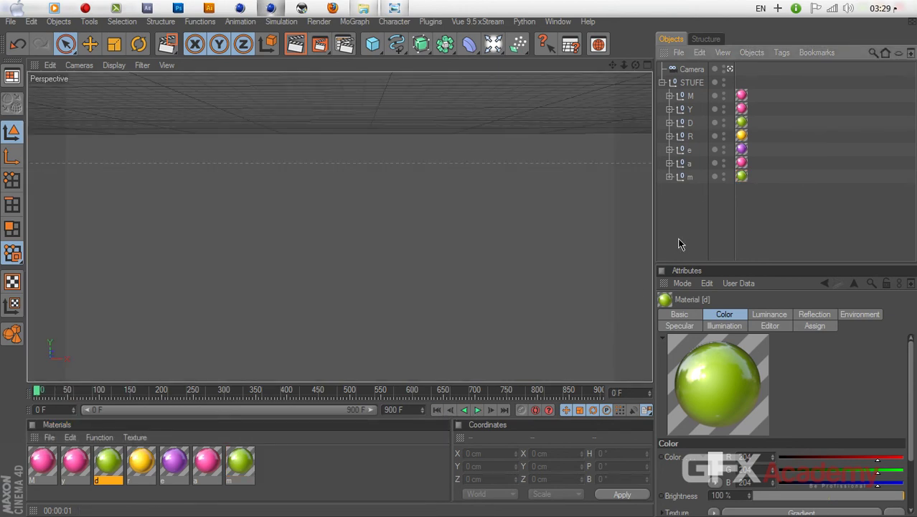